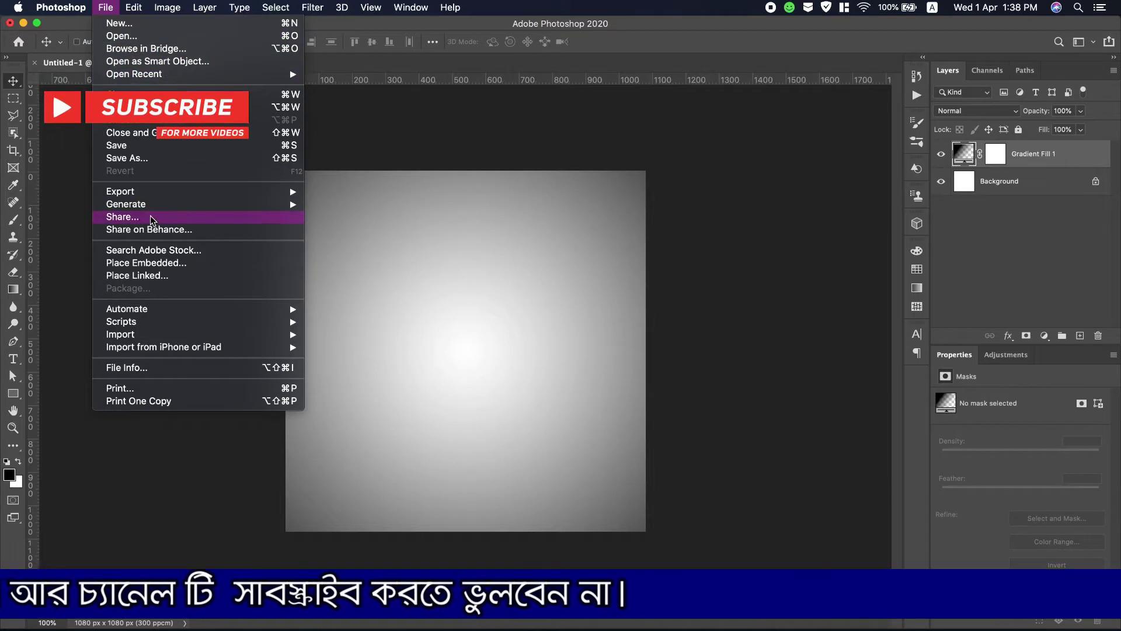
Place the noodles-3476119.png image from the Desktop as an embedded object at its default size.
click(220, 263)
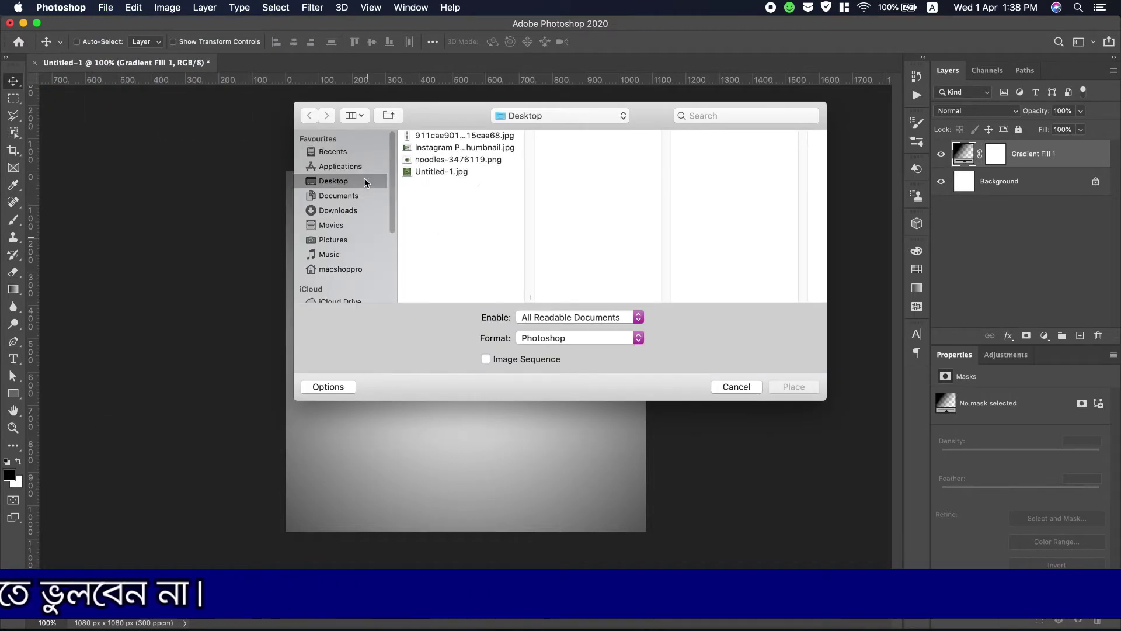
double_click(429, 159)
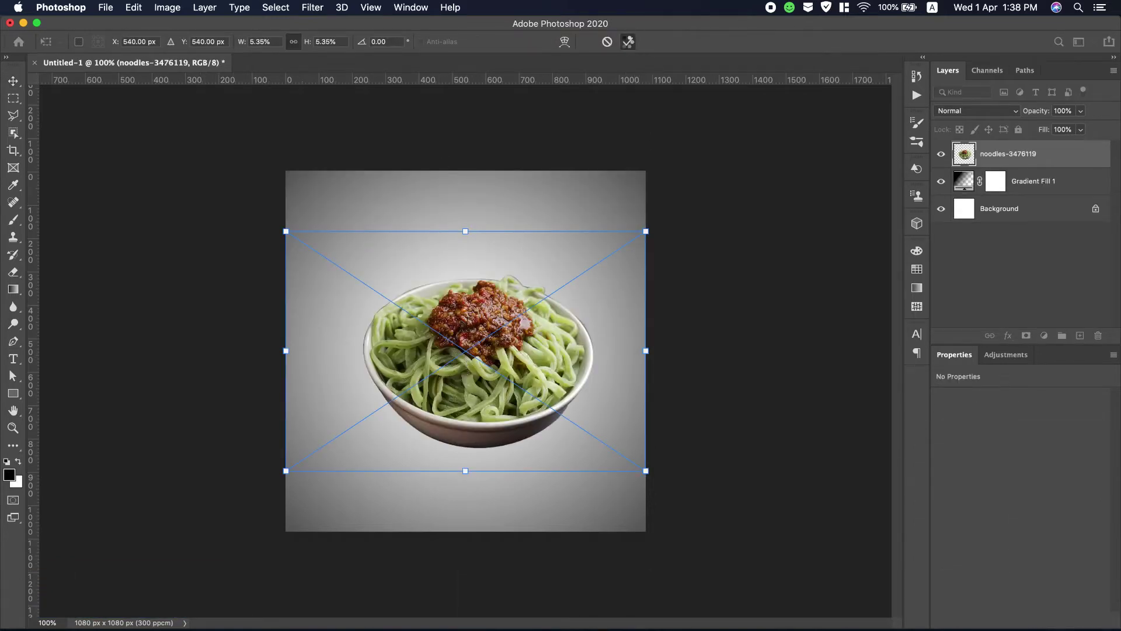
click(628, 41)
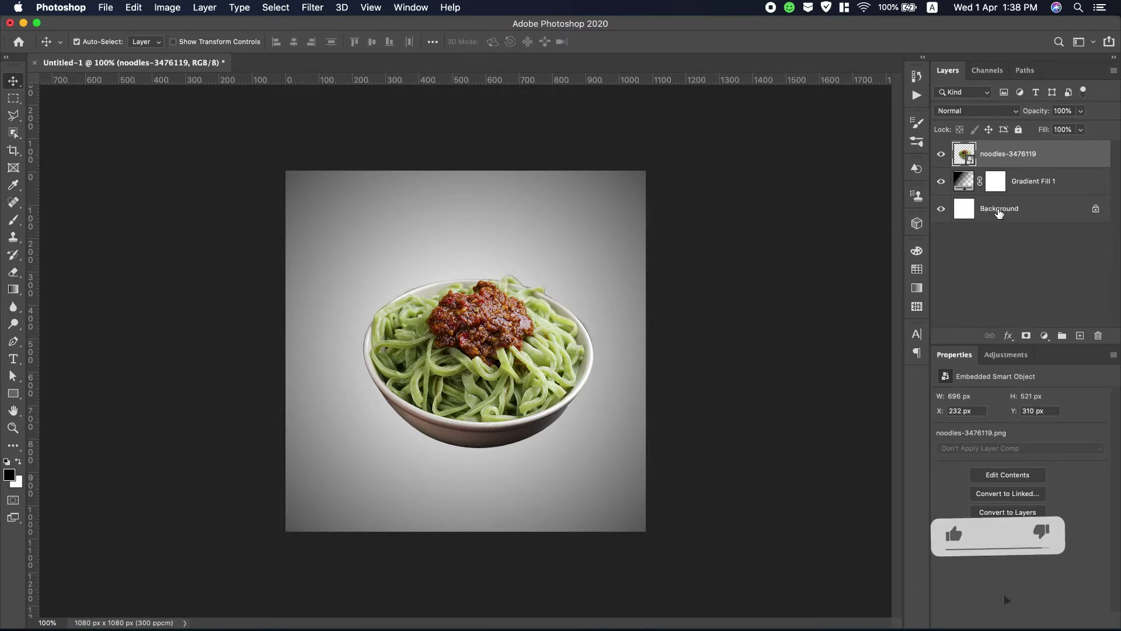
Align the noodles layer to the Background layer's horizontal and vertical centres, then leave only the noodles layer selected.
click(1017, 211)
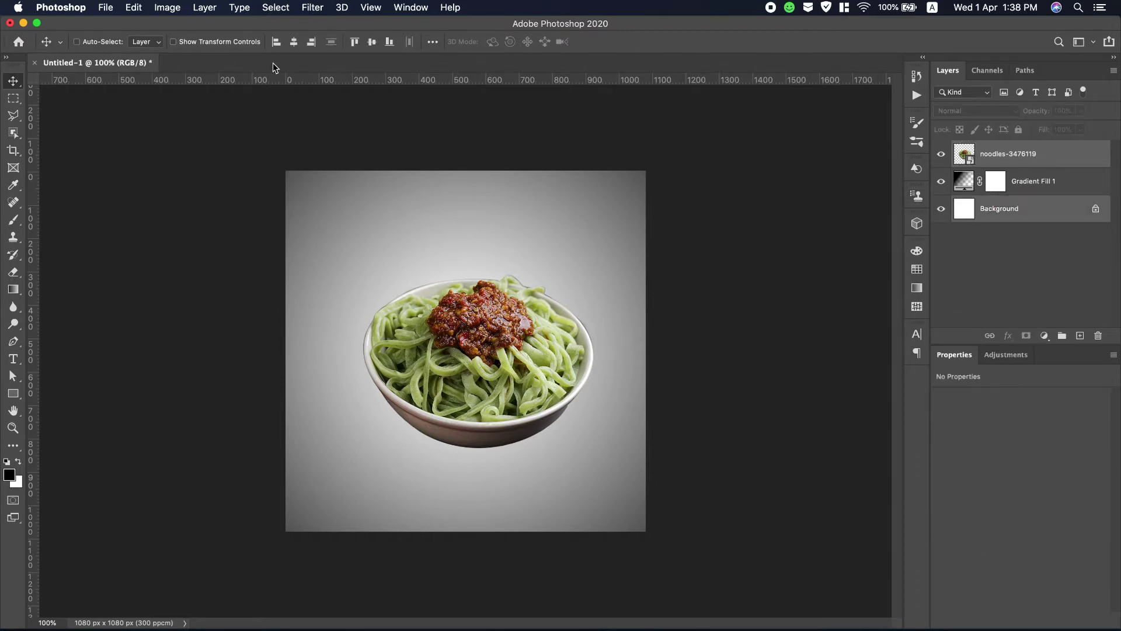
click(295, 45)
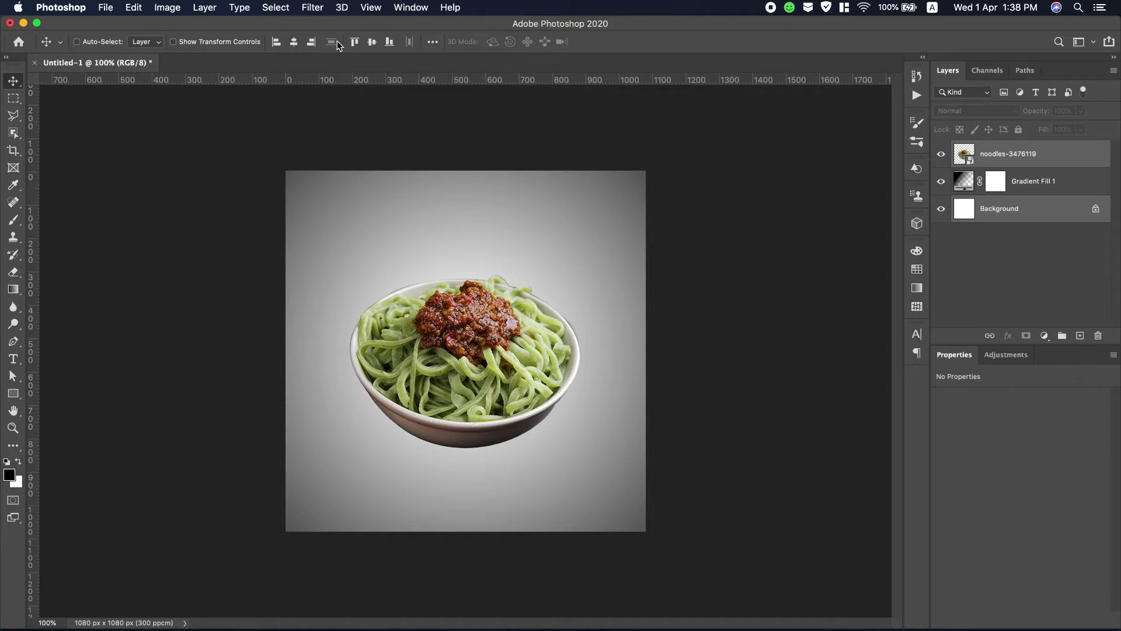
click(371, 42)
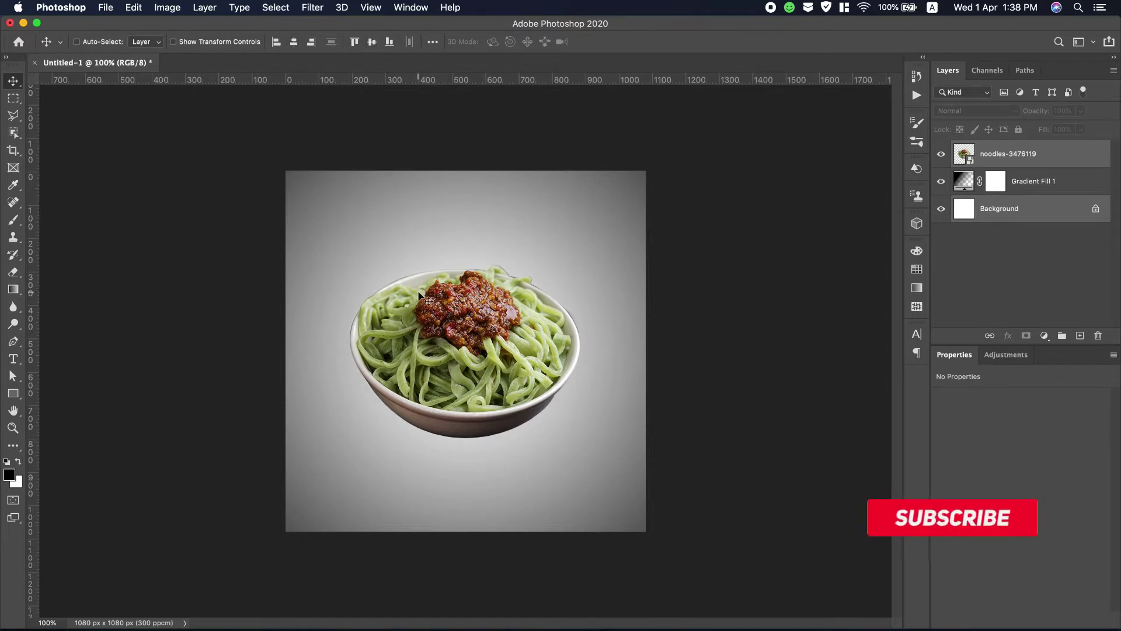
click(1042, 261)
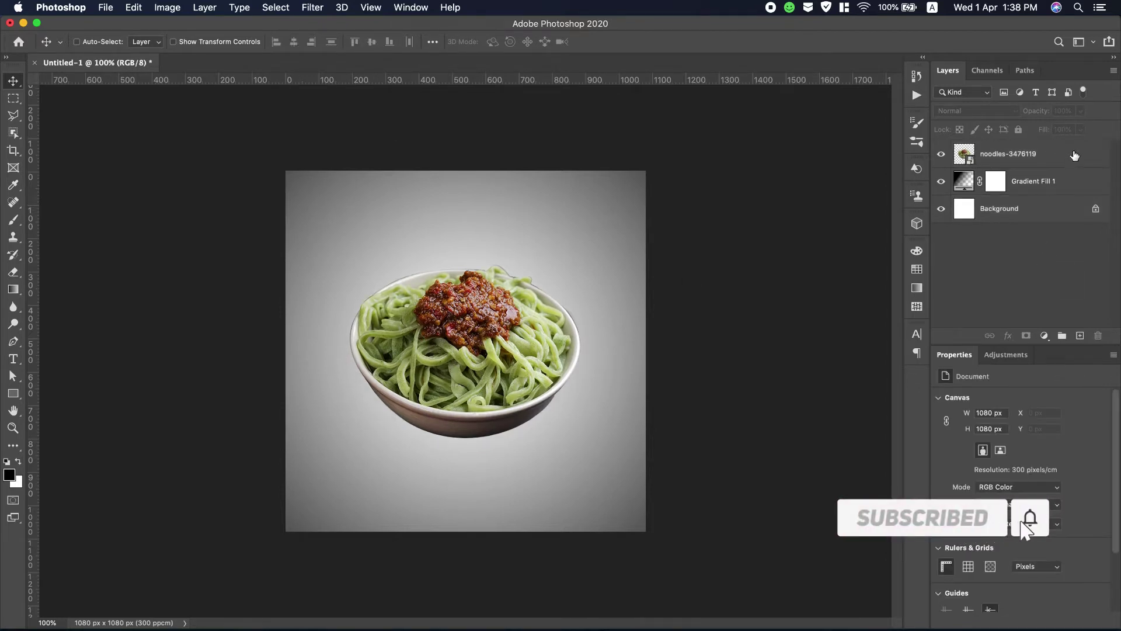
click(1078, 158)
Change the Gradient Fill 1 layer to the light-to-dark green preset, keeping the radial style, with a scale of 144%.
double_click(964, 184)
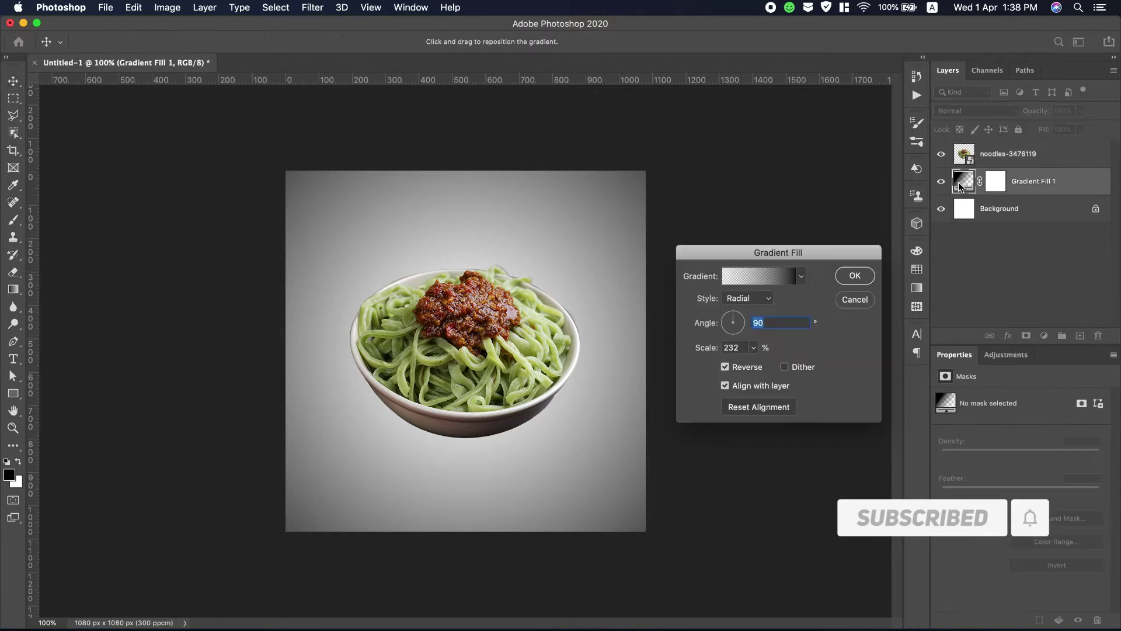
click(779, 275)
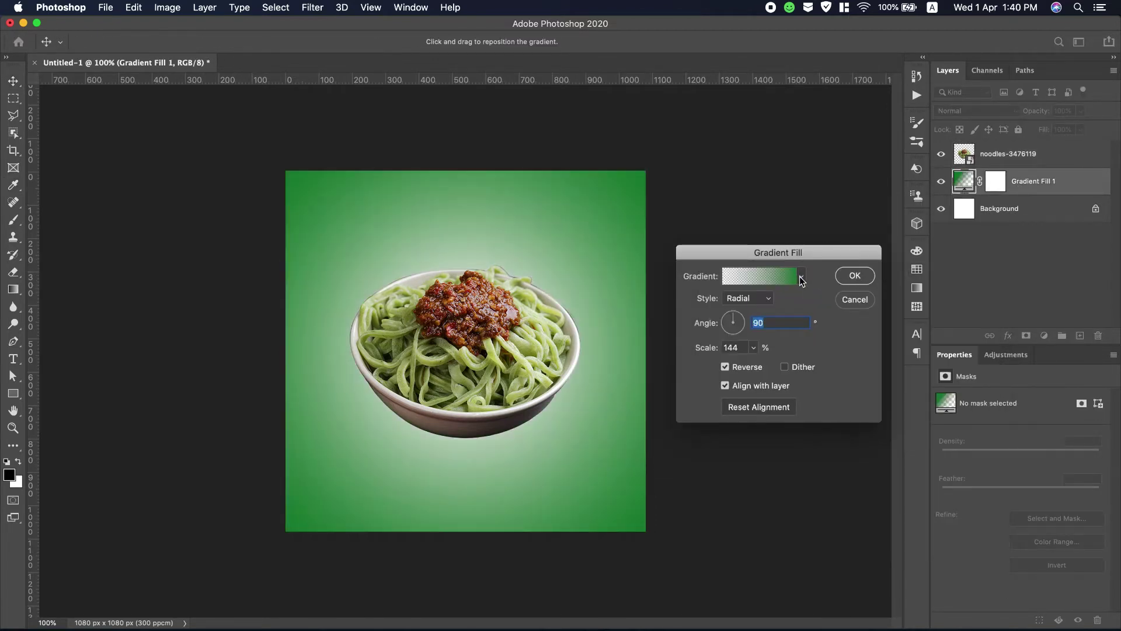
click(800, 278)
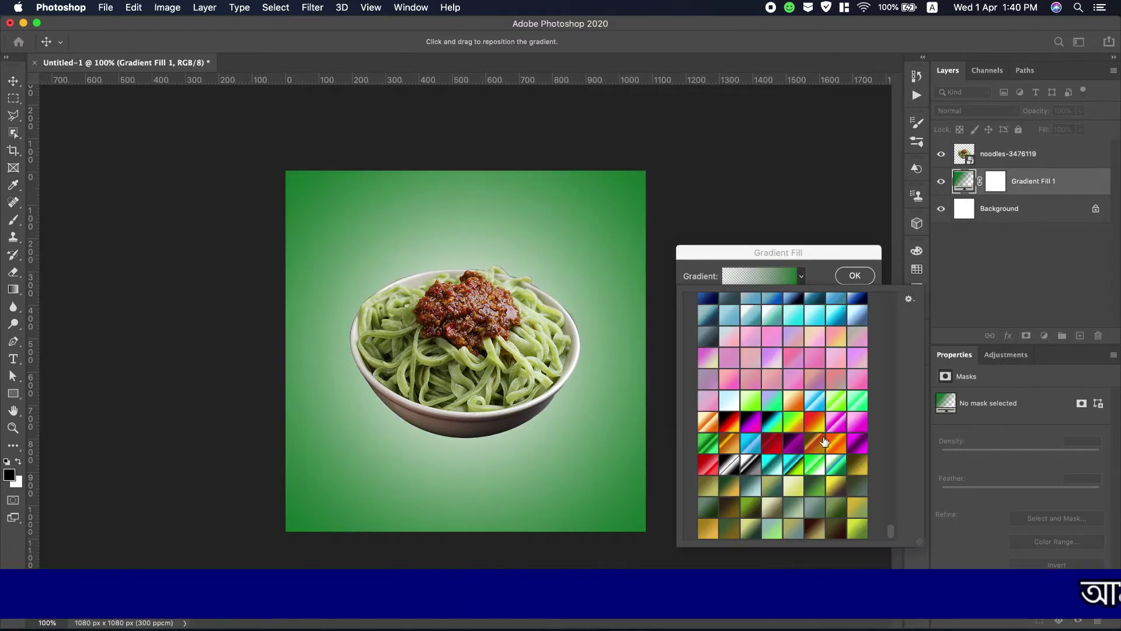
click(819, 486)
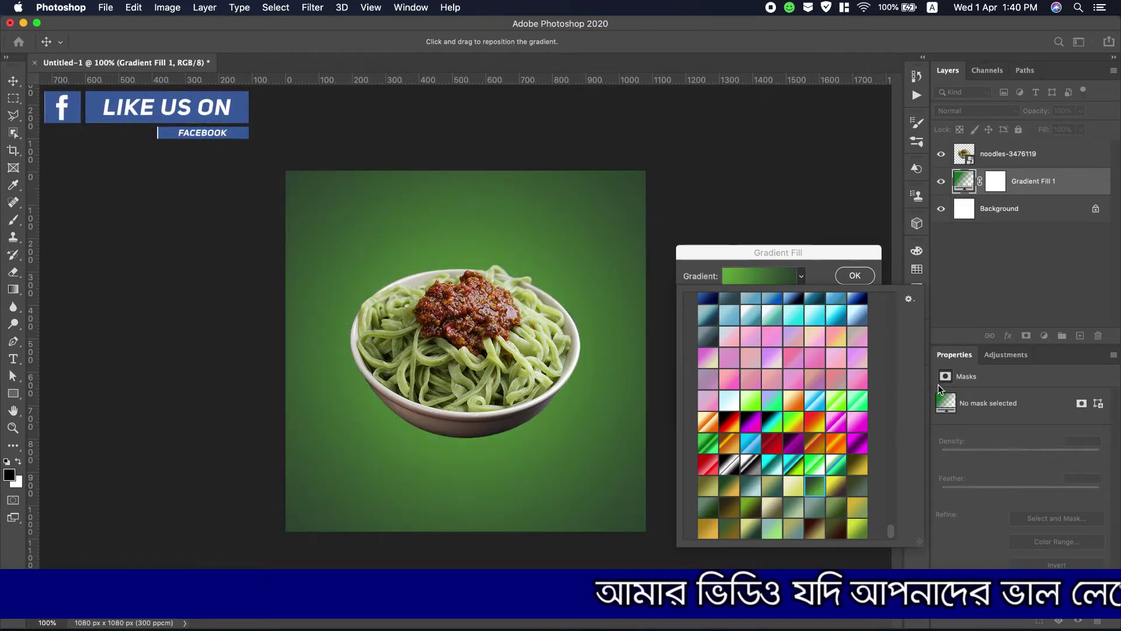
click(818, 273)
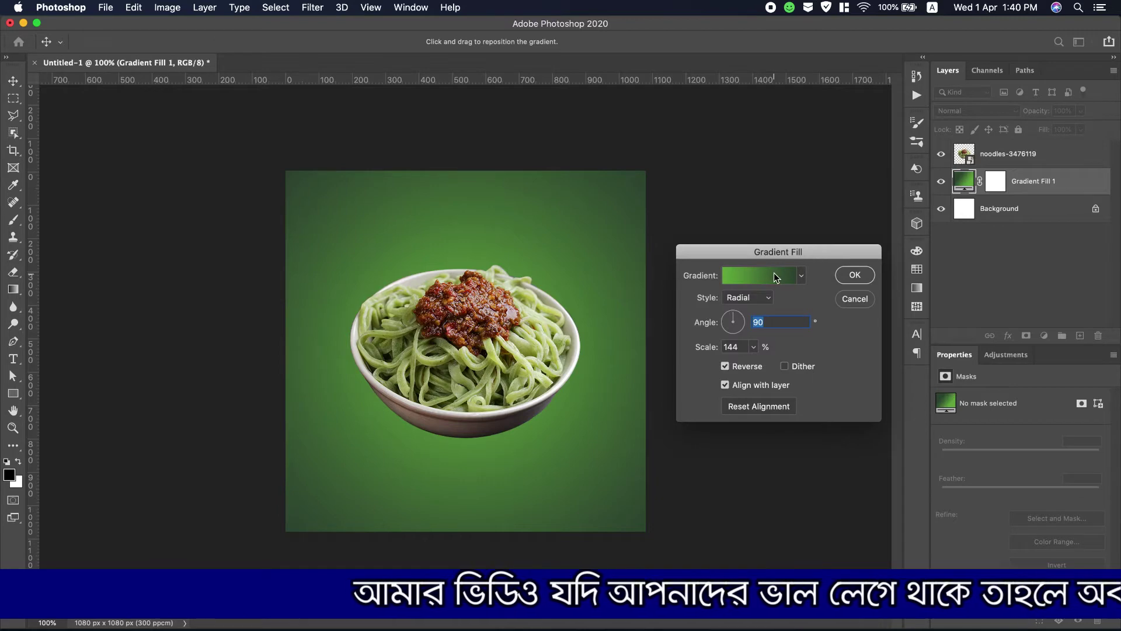
click(855, 274)
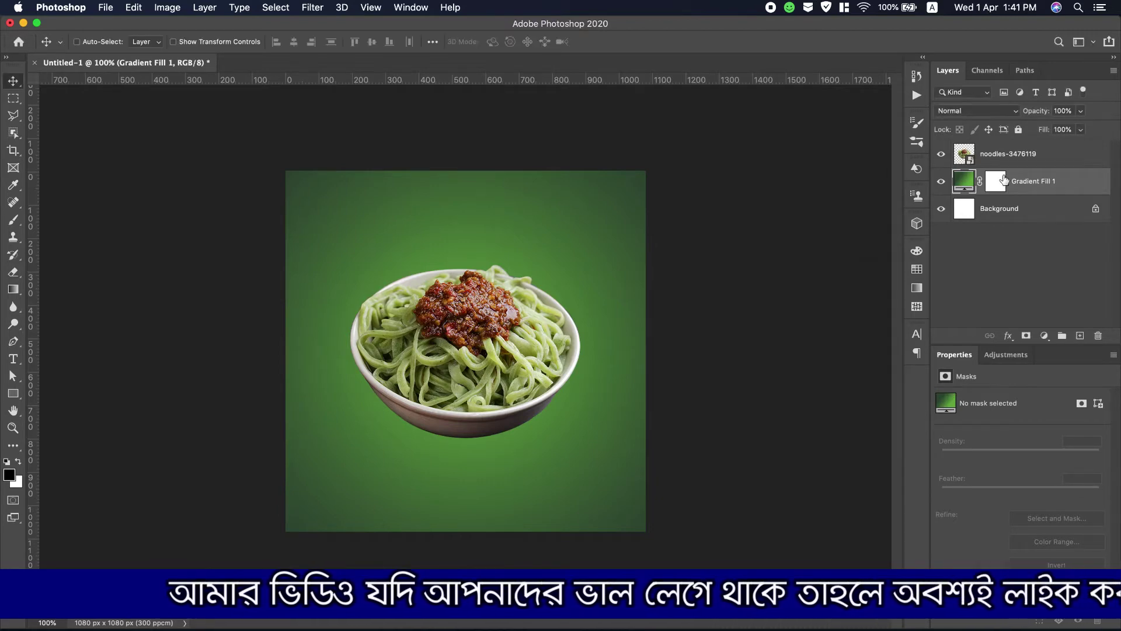
Add a drop shadow to the noodles layer with 39% opacity, 90° angle, 27 px distance and 32 px size.
click(1081, 157)
double_click(1080, 158)
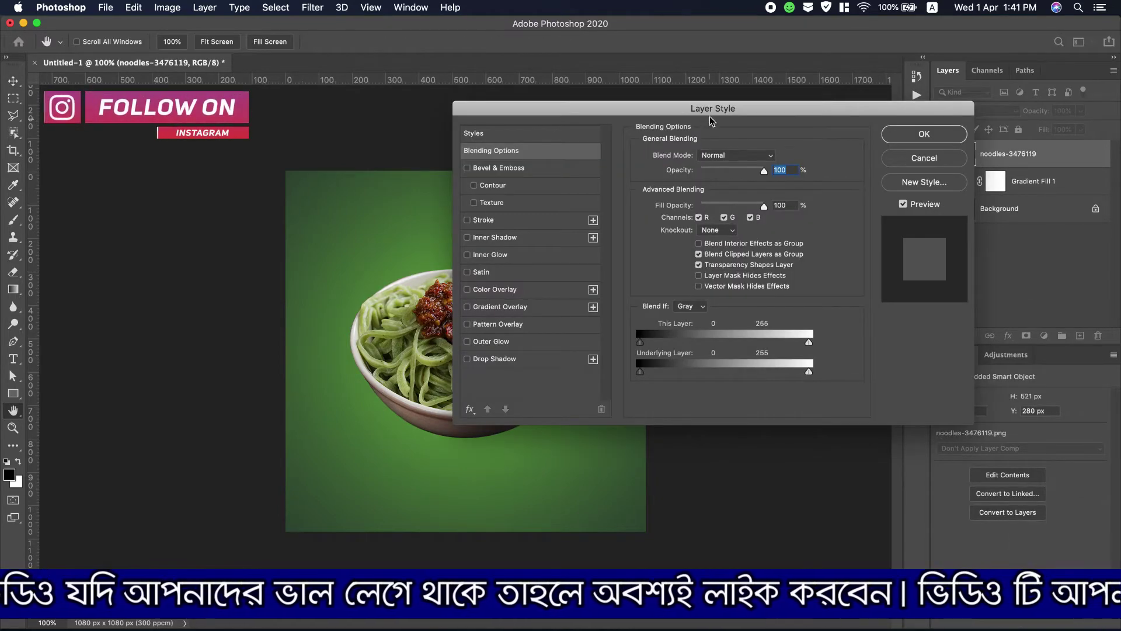
drag(713, 117, 839, 127)
click(696, 371)
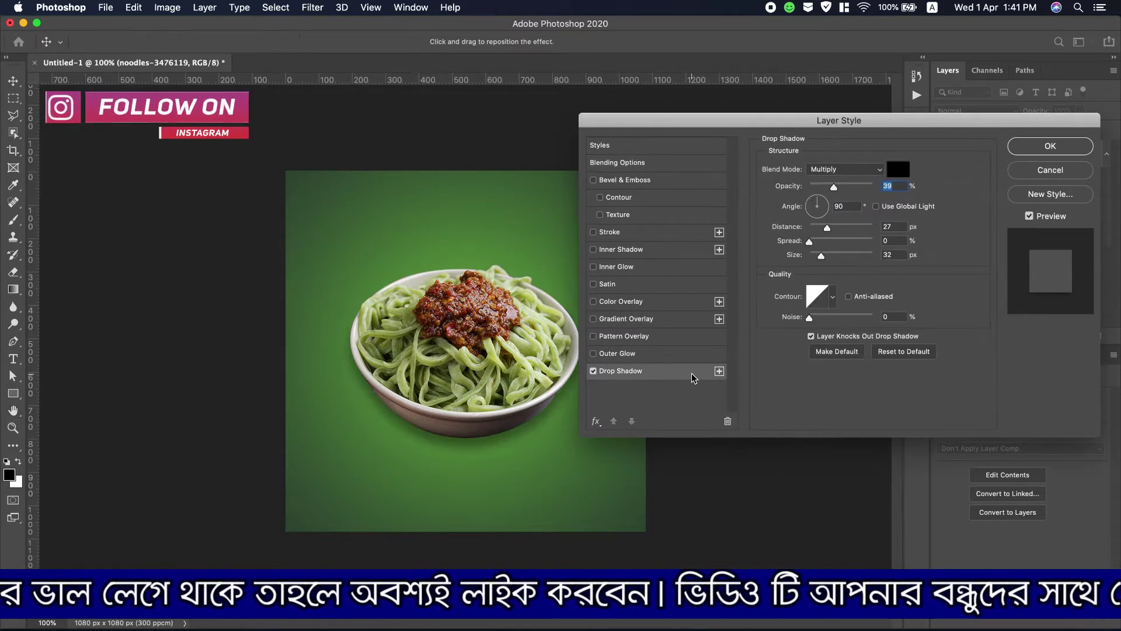
click(1050, 146)
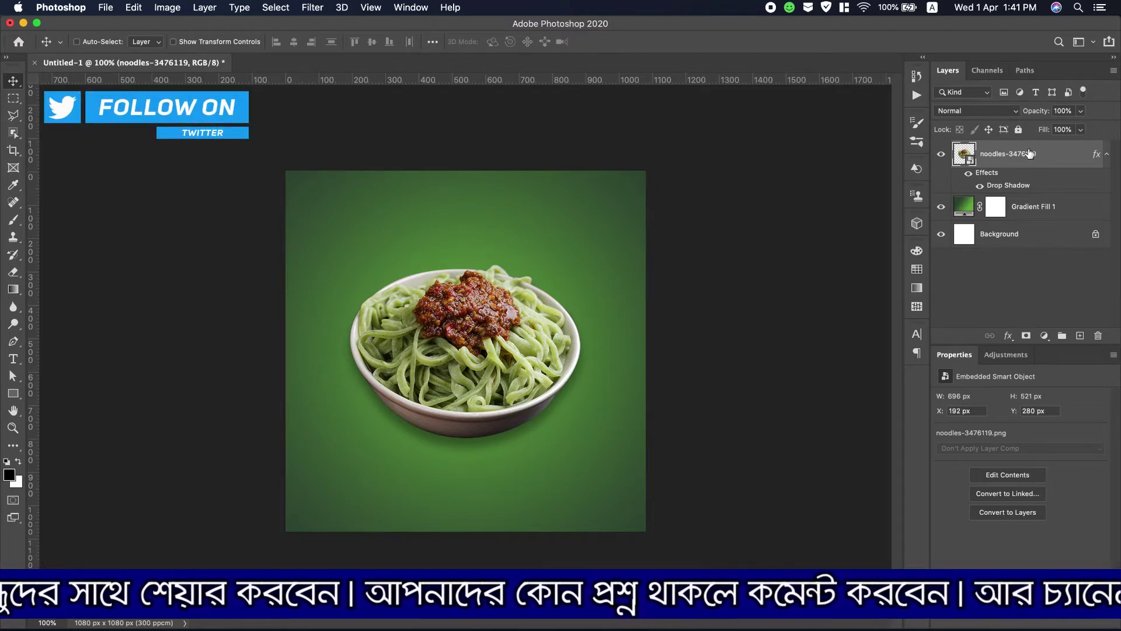
Scale the noodles bowl to about 4.78% and move it to X 540 px, Y about 508 px.
key(super+t)
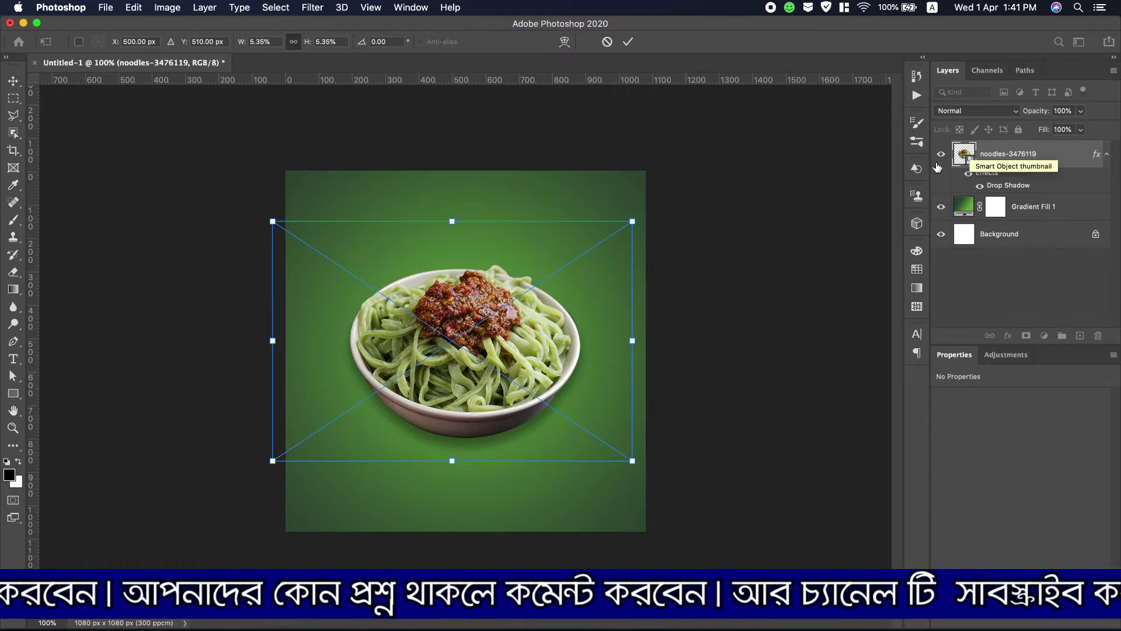
drag(632, 462, 594, 436)
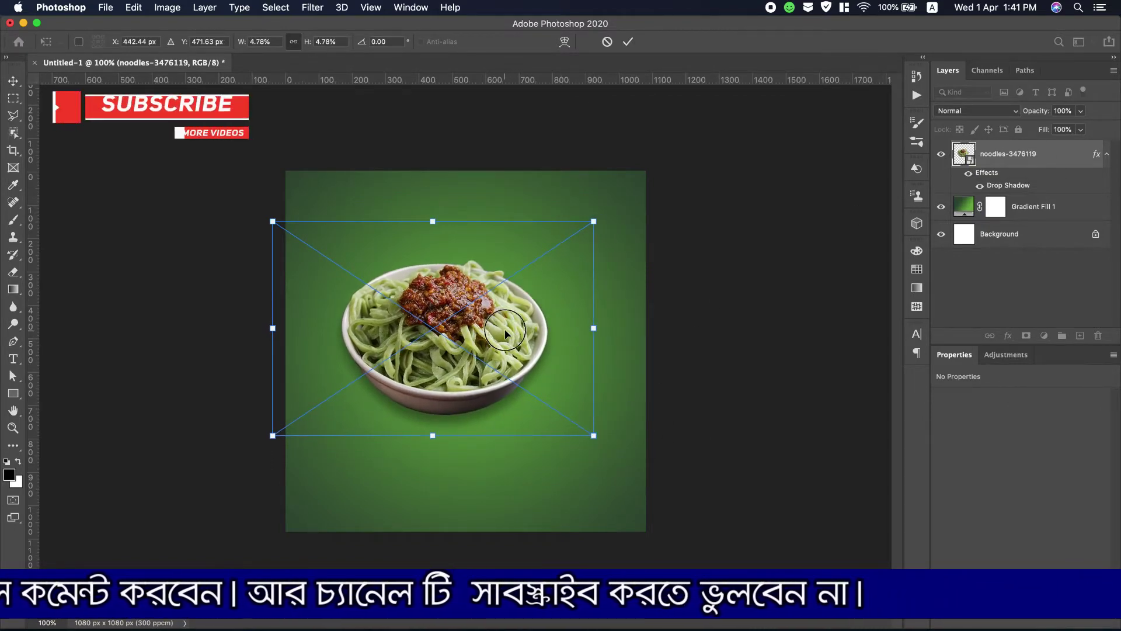
drag(507, 335, 536, 347)
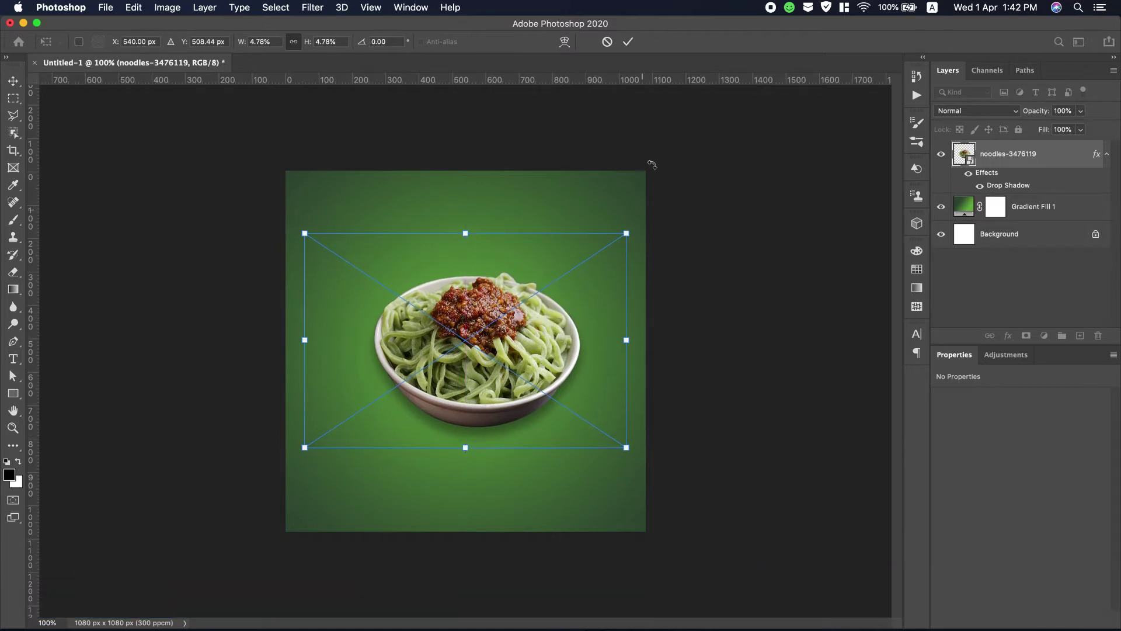
click(633, 42)
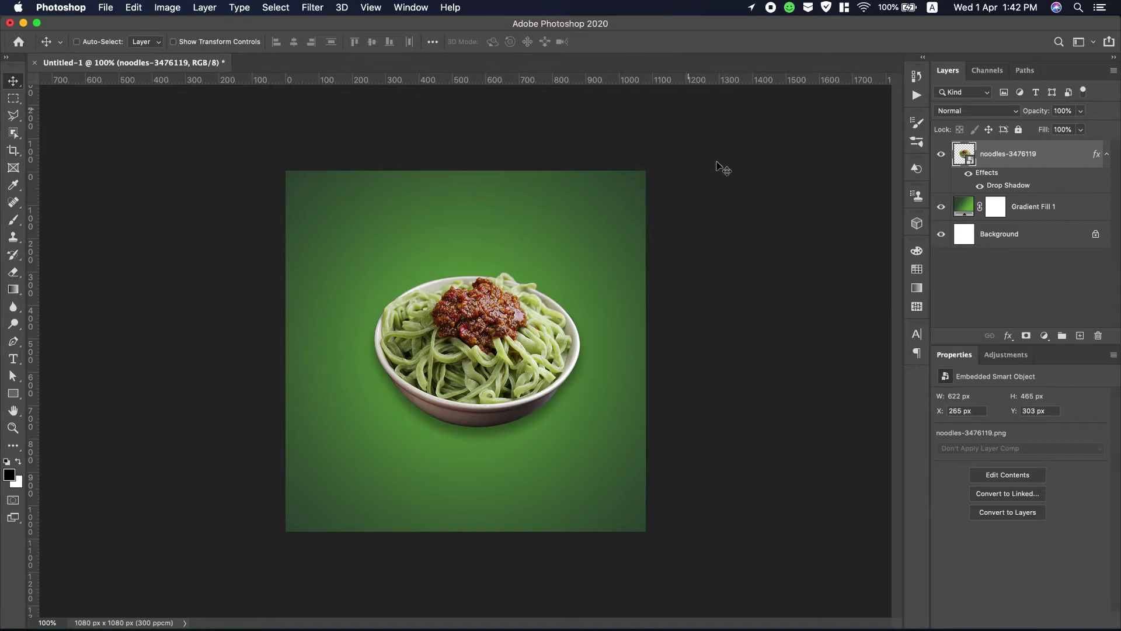
Add the text "Delicious" in the upper part of the canvas, above the bowl.
click(12, 360)
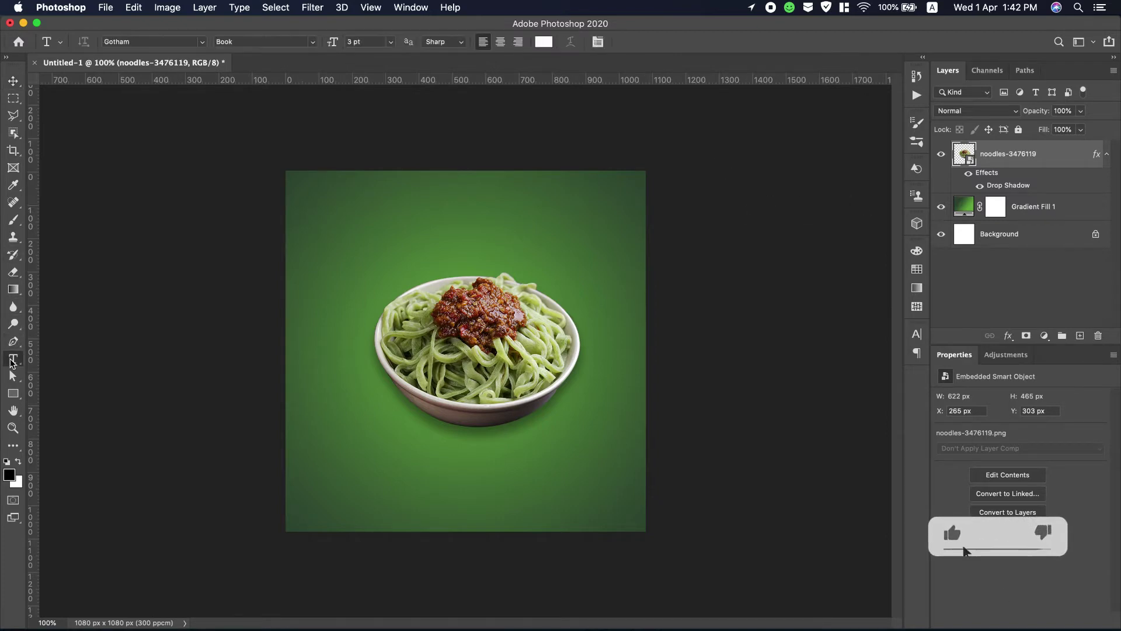
click(371, 208)
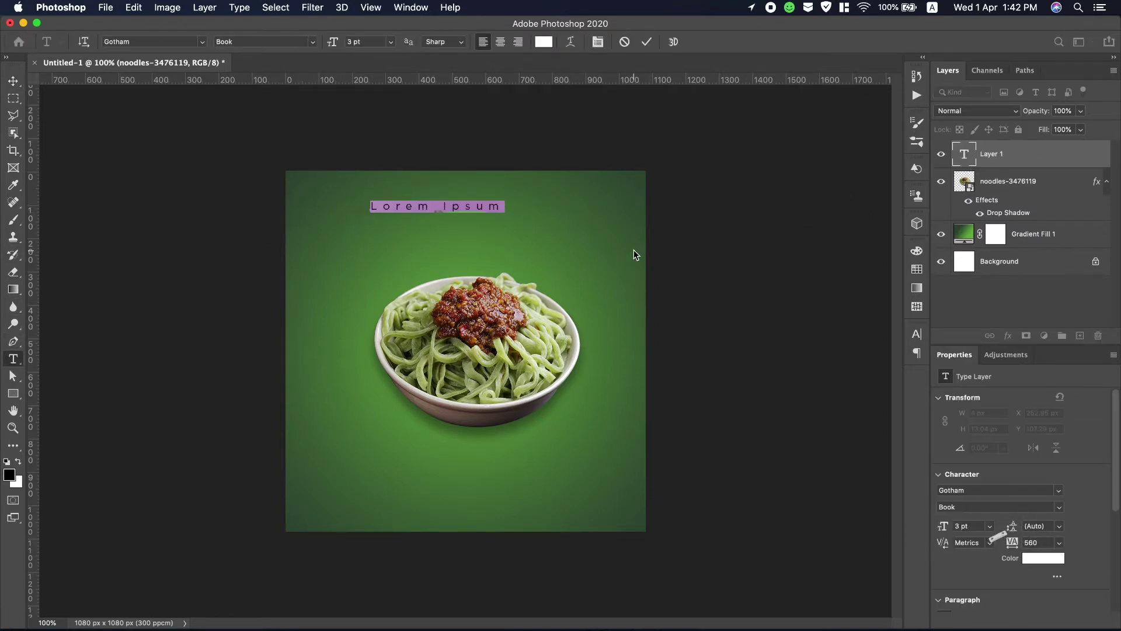
key(super+h)
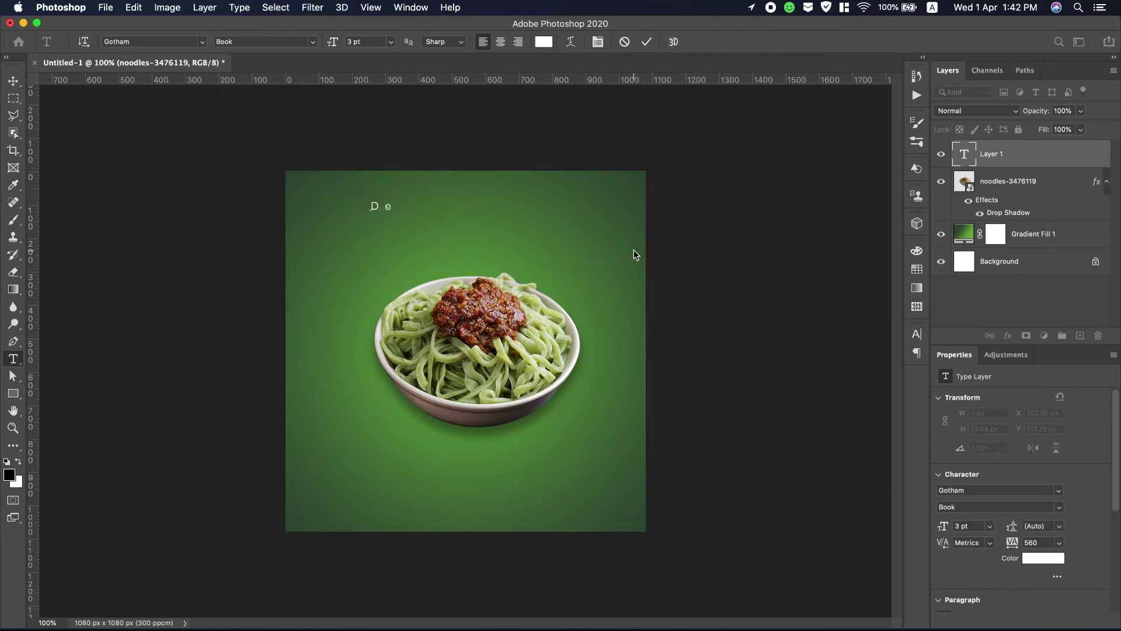
text(Delicious)
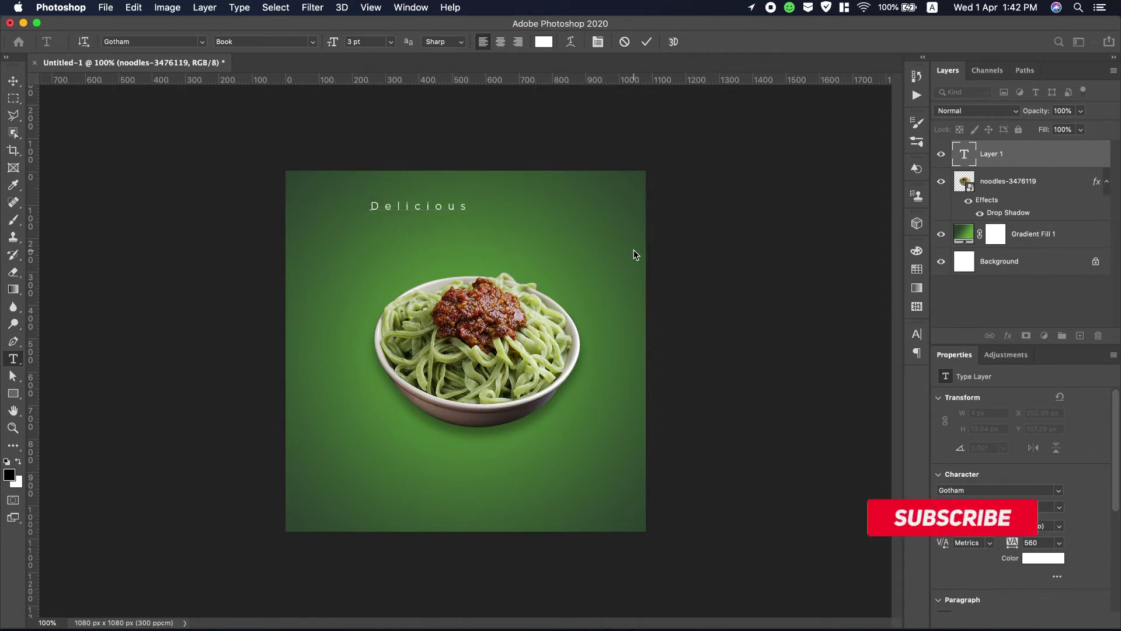
Set the whole "Delicious" text in the THORN Brush font with tracking 0.
key(super+a)
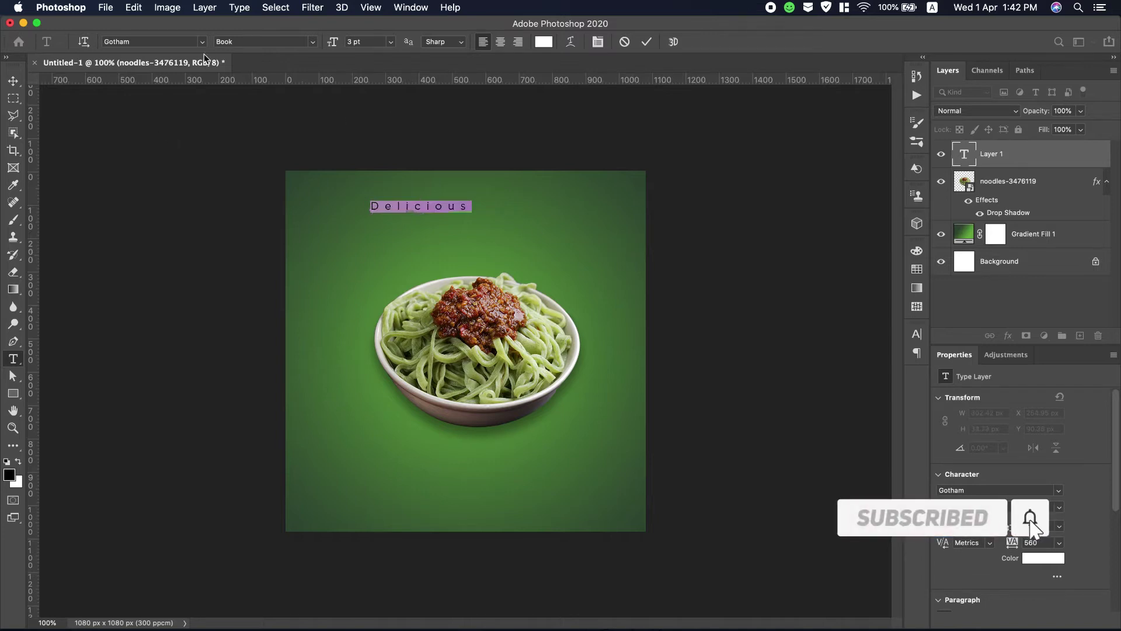
click(202, 42)
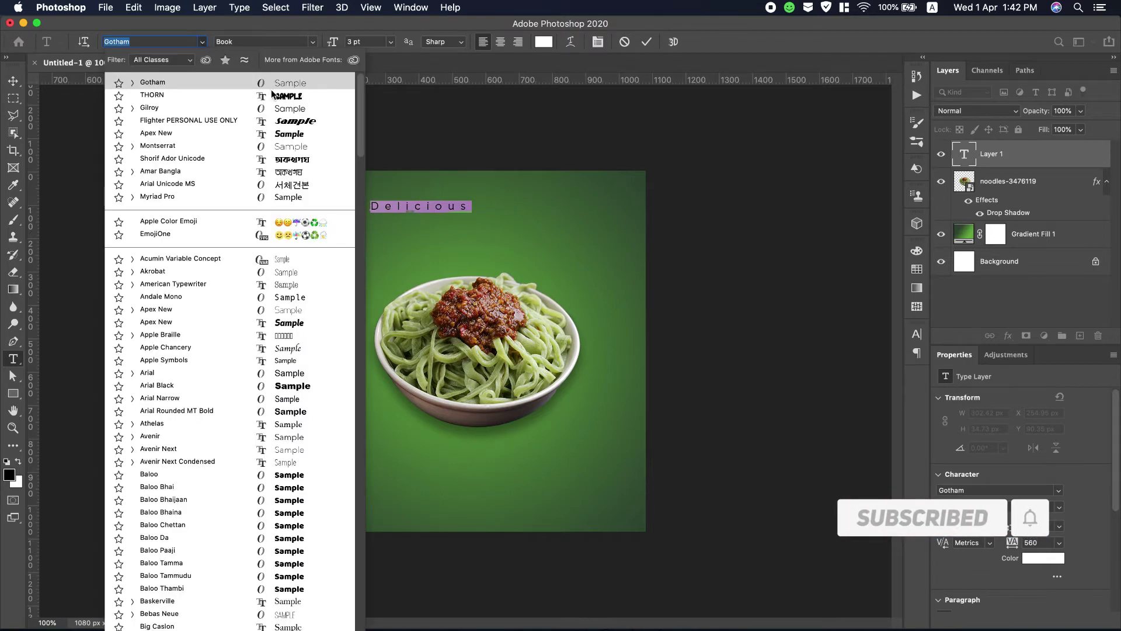
click(303, 101)
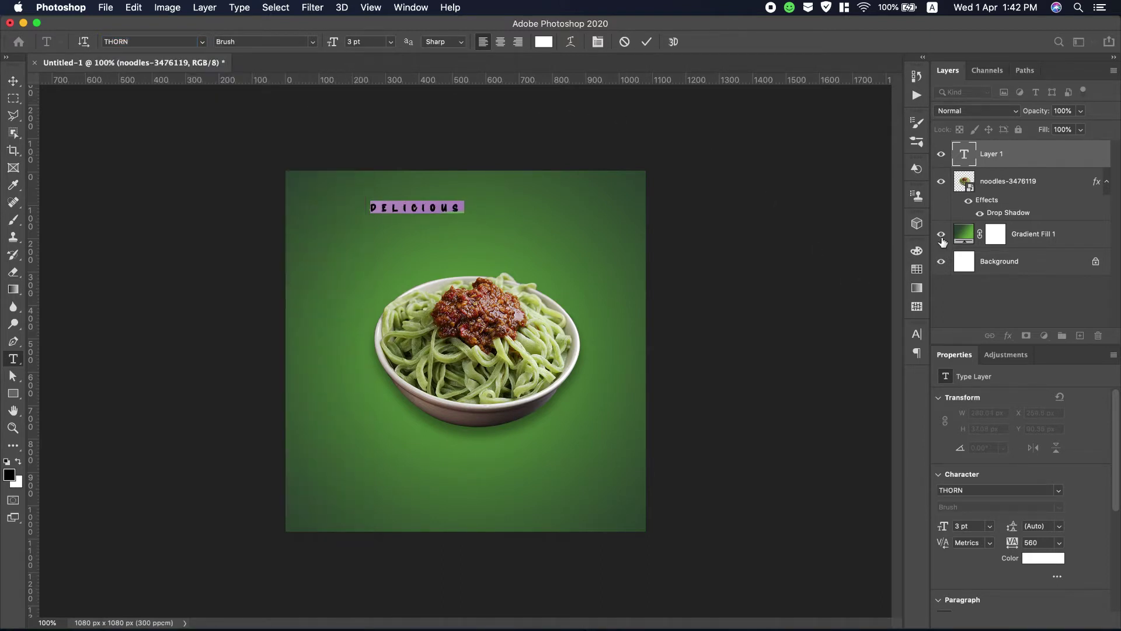
click(917, 335)
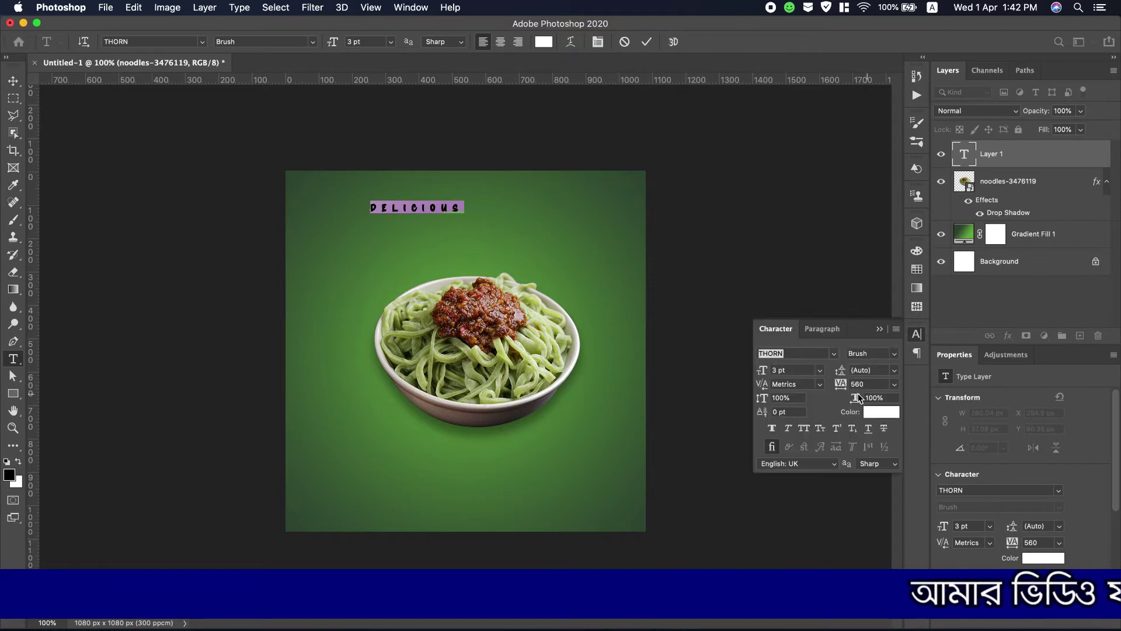
click(867, 384)
text(0)
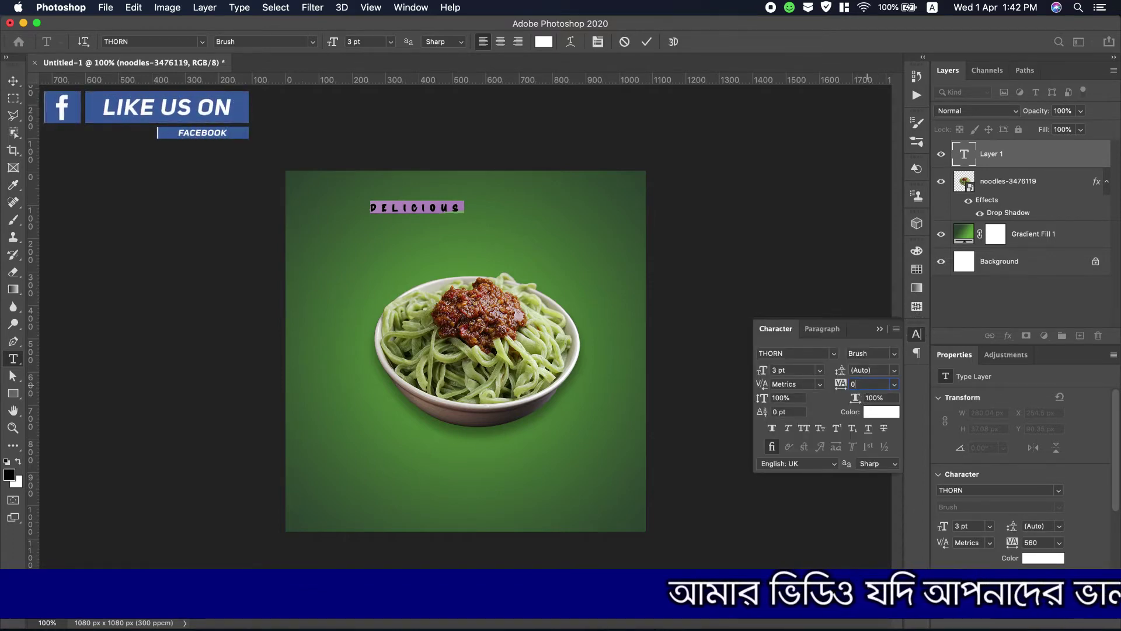
key(Return)
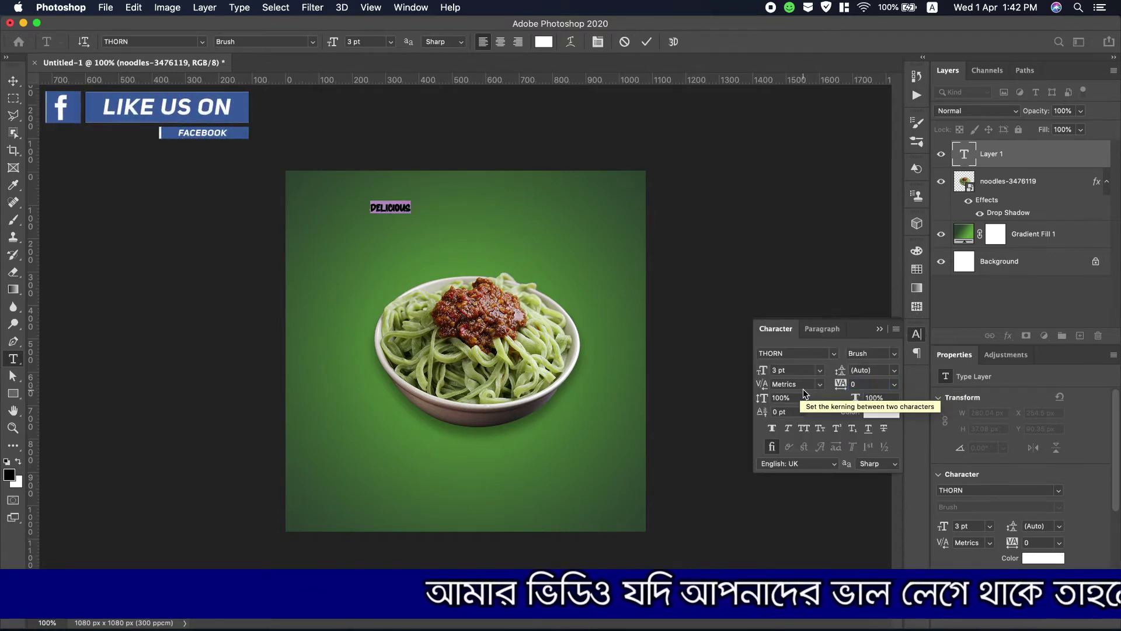
Enlarge the "Delicious" text to 6 pt and move it near the canvas's top edge, at about X 441 px, Y 49 px.
mouse_move(762, 379)
mouse_down()
mouse_move(781, 377)
mouse_move(761, 373)
mouse_up()
drag(434, 233, 494, 228)
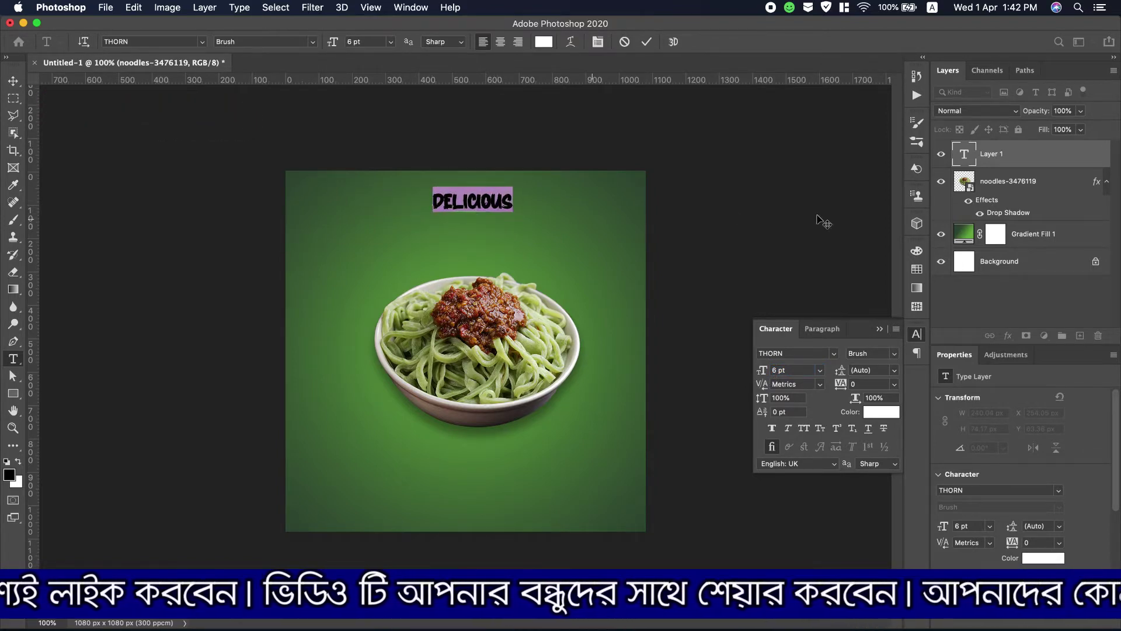
click(646, 43)
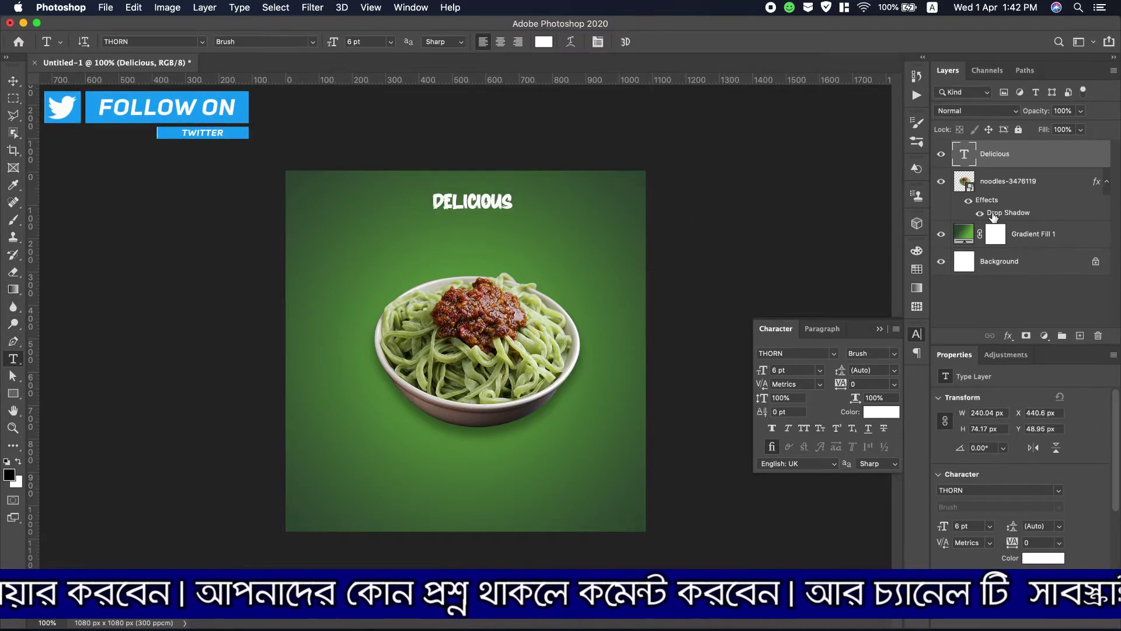
Centre the "Delicious" text horizontally on the Background layer.
click(1005, 263)
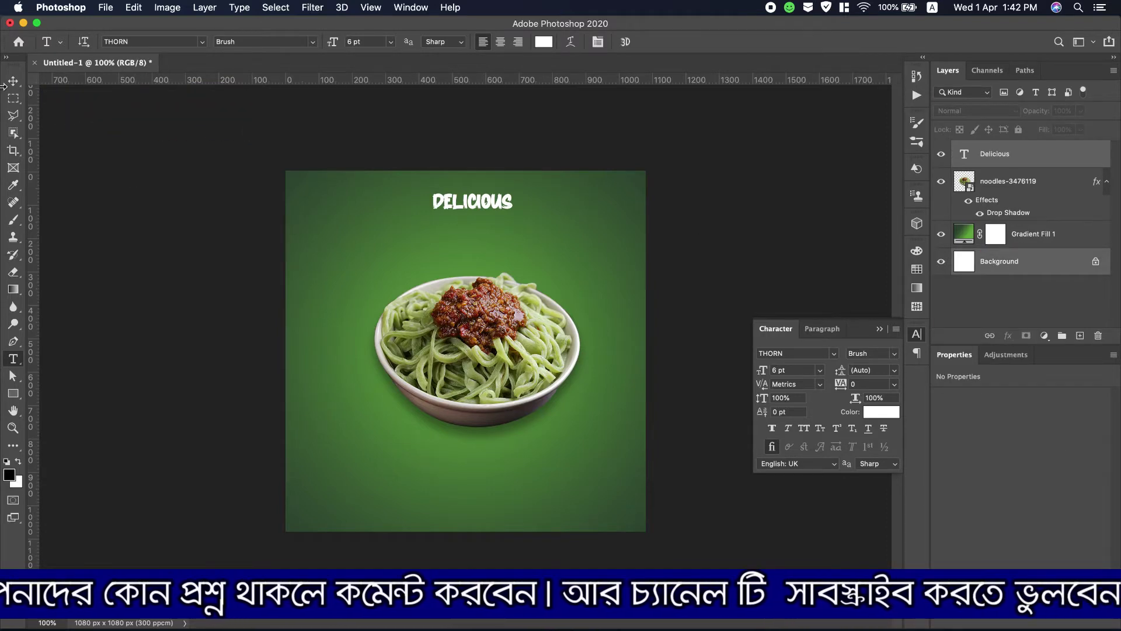
click(13, 81)
click(298, 41)
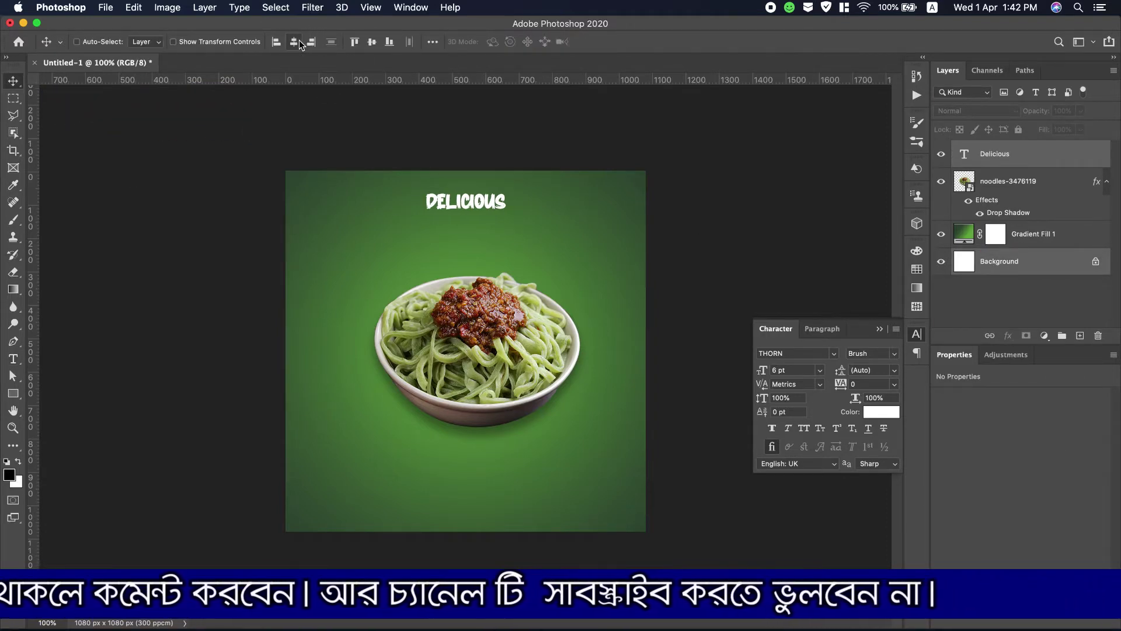
Add the text "NOODLES" between the "Delicious" heading and the bowl.
click(13, 359)
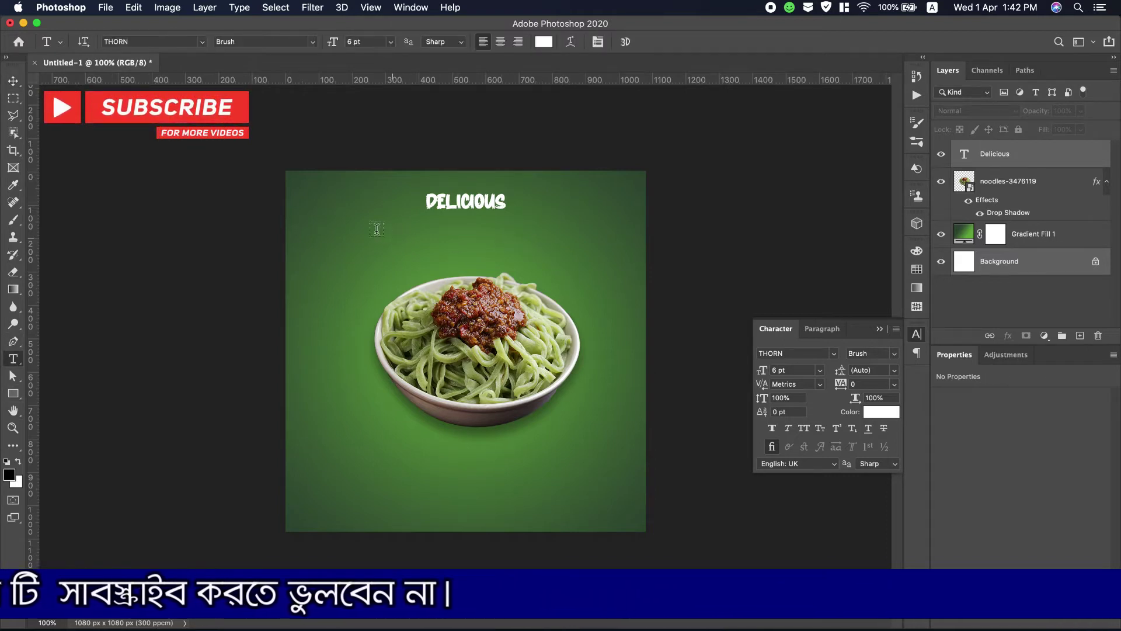
click(362, 233)
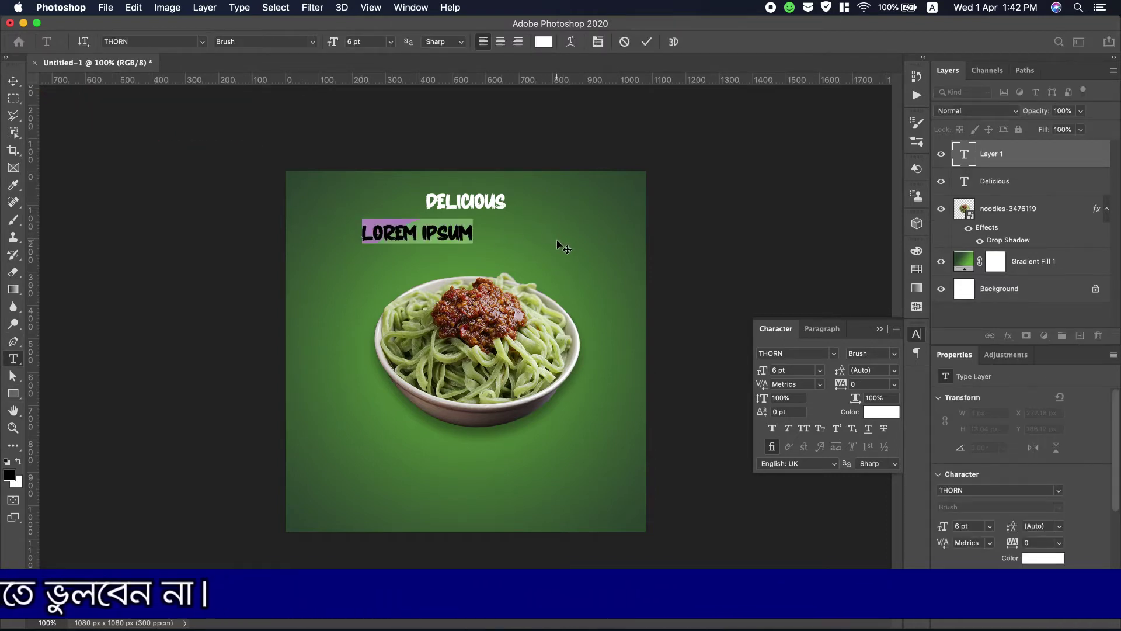
text(NOO)
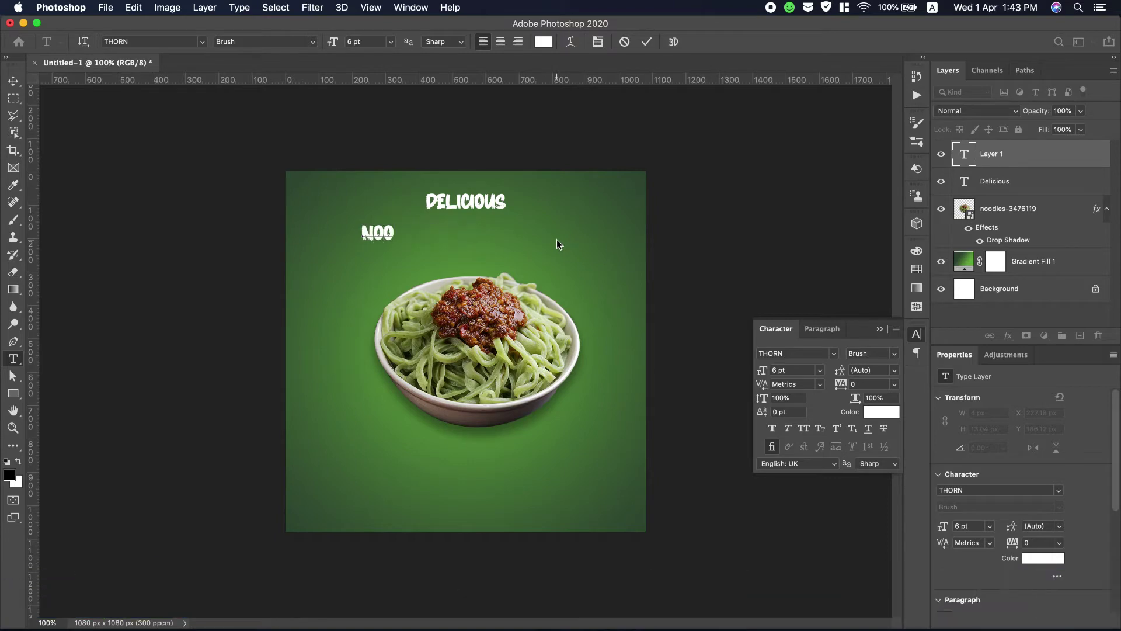
text(DLES)
Set the whole "NOODLES" text in Gotham Black at 11 pt.
key(super+a)
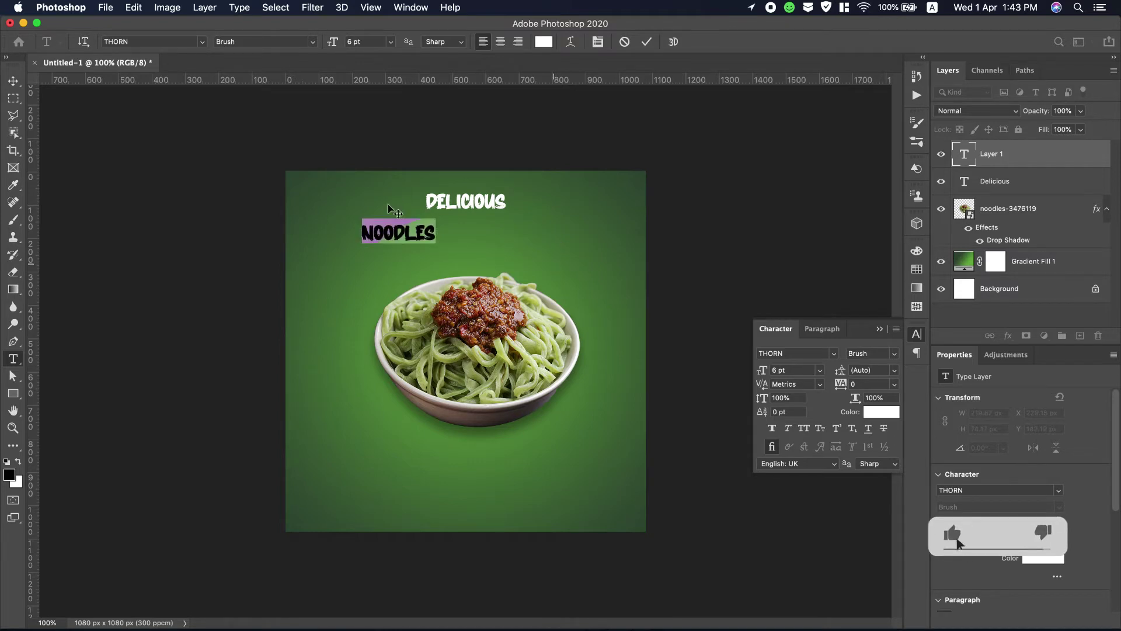
click(202, 42)
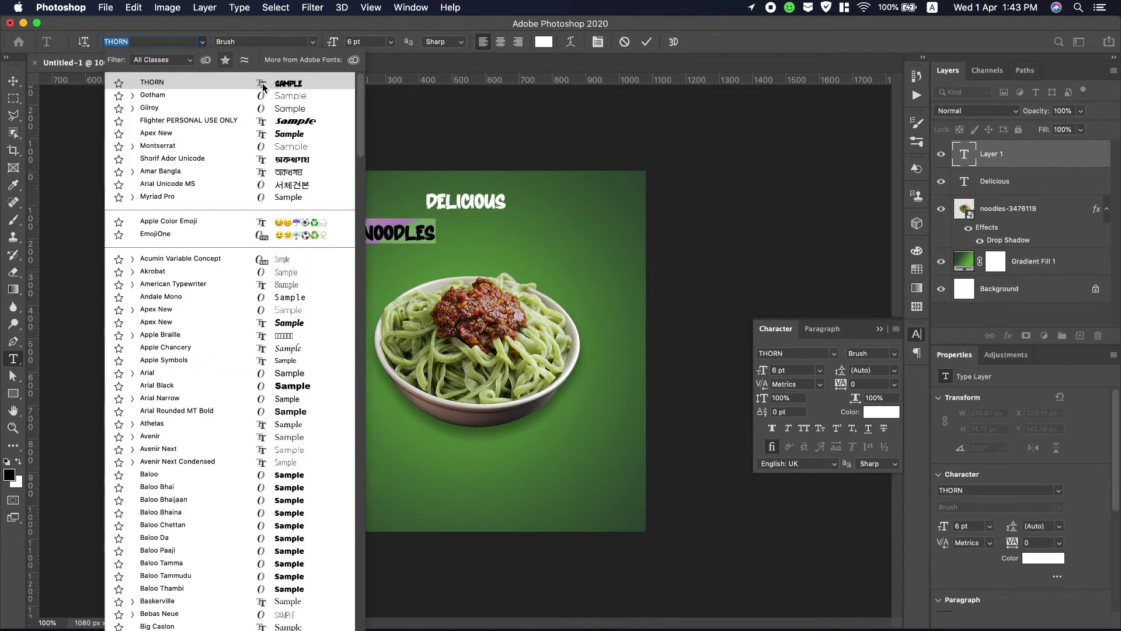
click(288, 96)
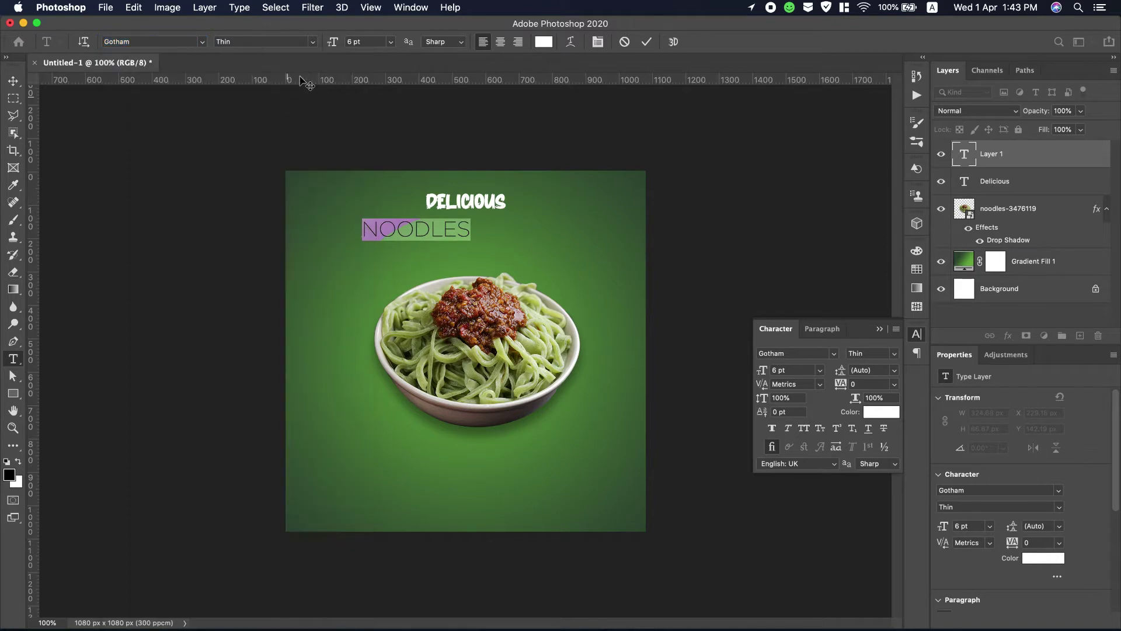
click(313, 42)
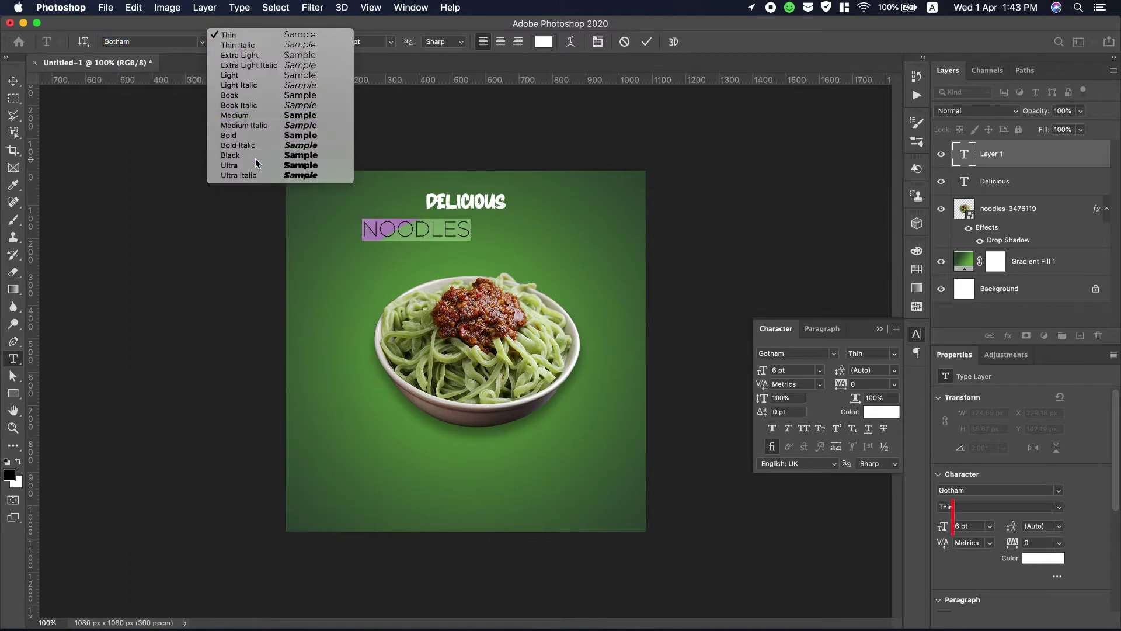
click(280, 156)
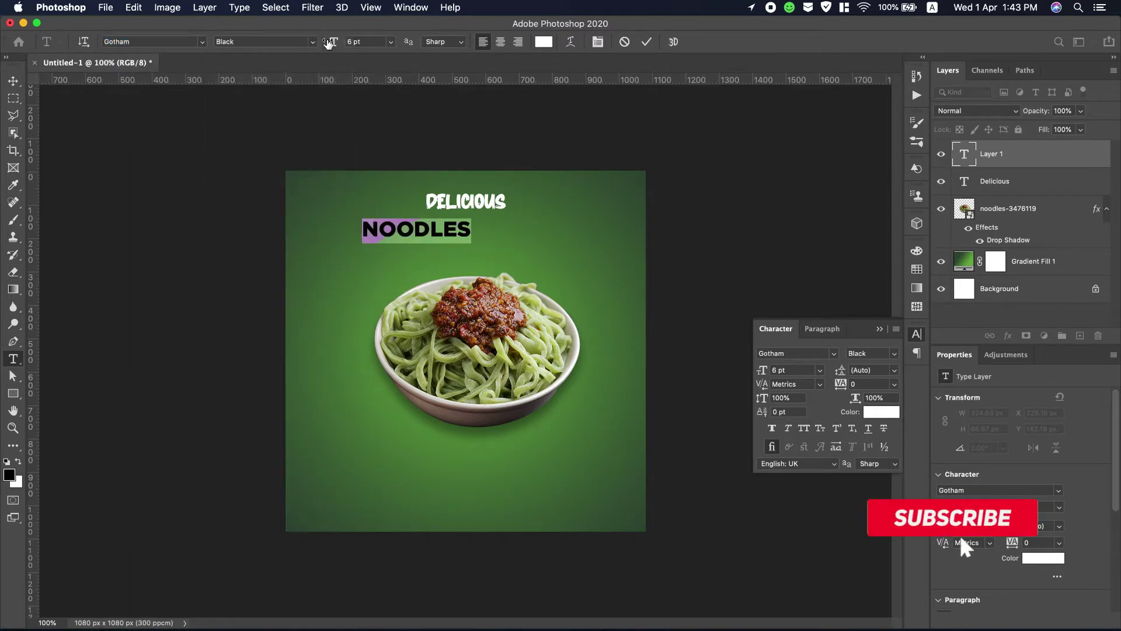
drag(330, 44, 332, 46)
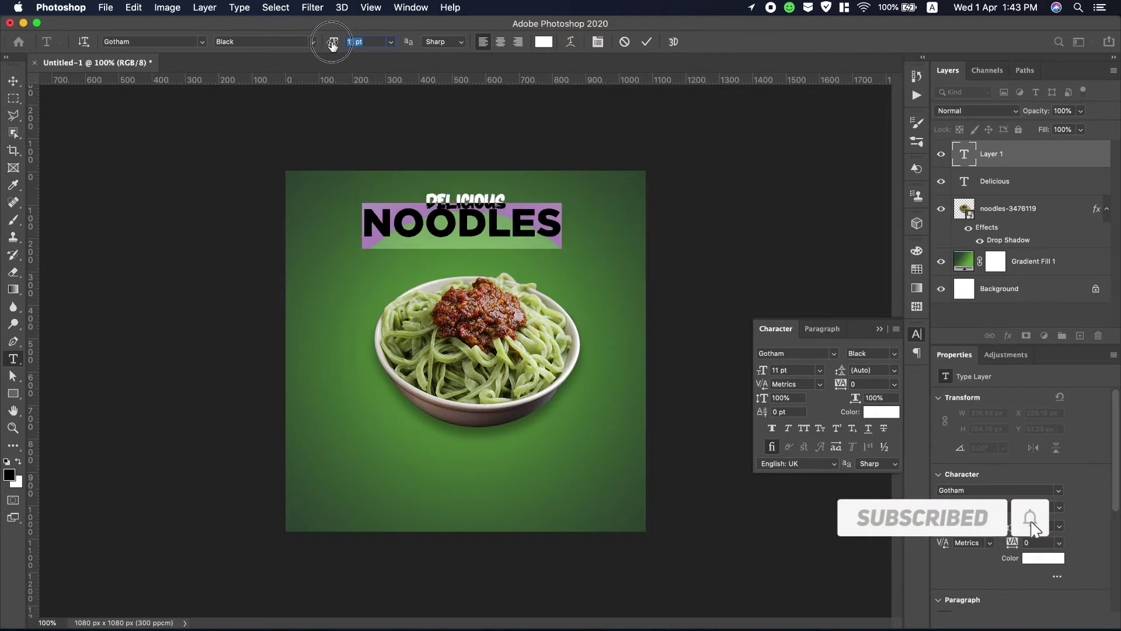
Move "NOODLES" just beneath the "Delicious" heading and centre it horizontally on the Background layer.
drag(505, 253, 514, 265)
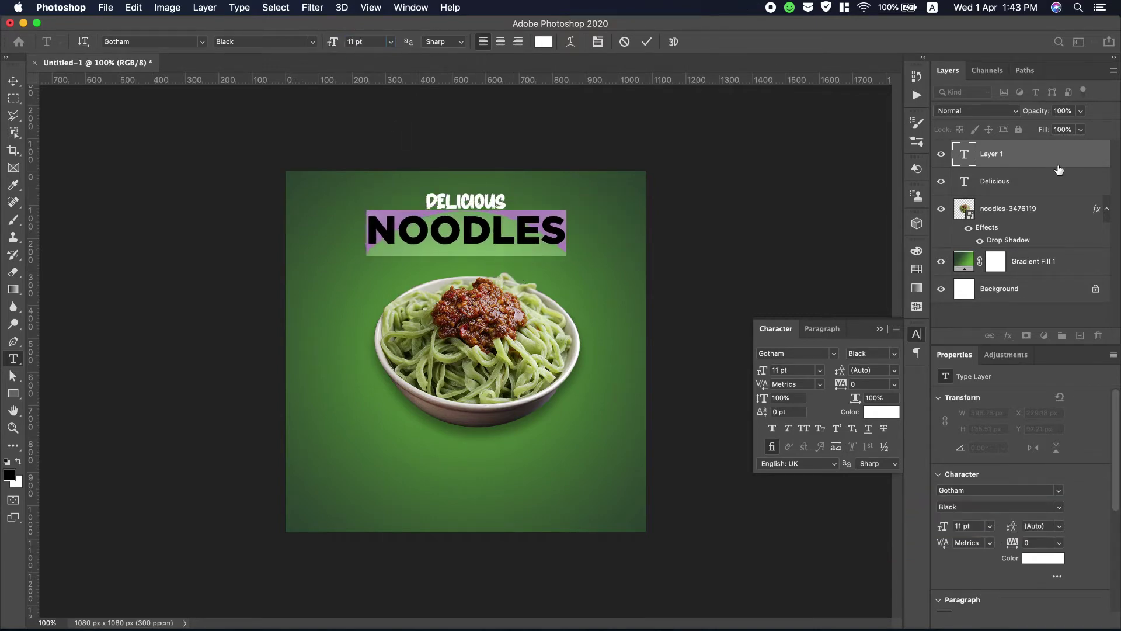
key(Escape)
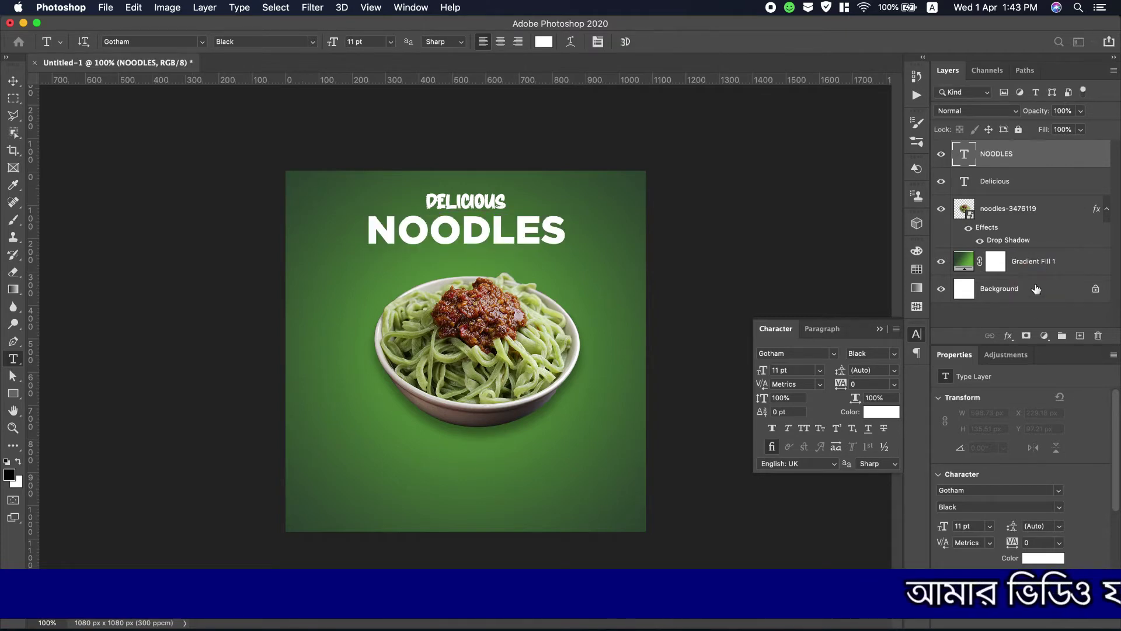
click(1037, 289)
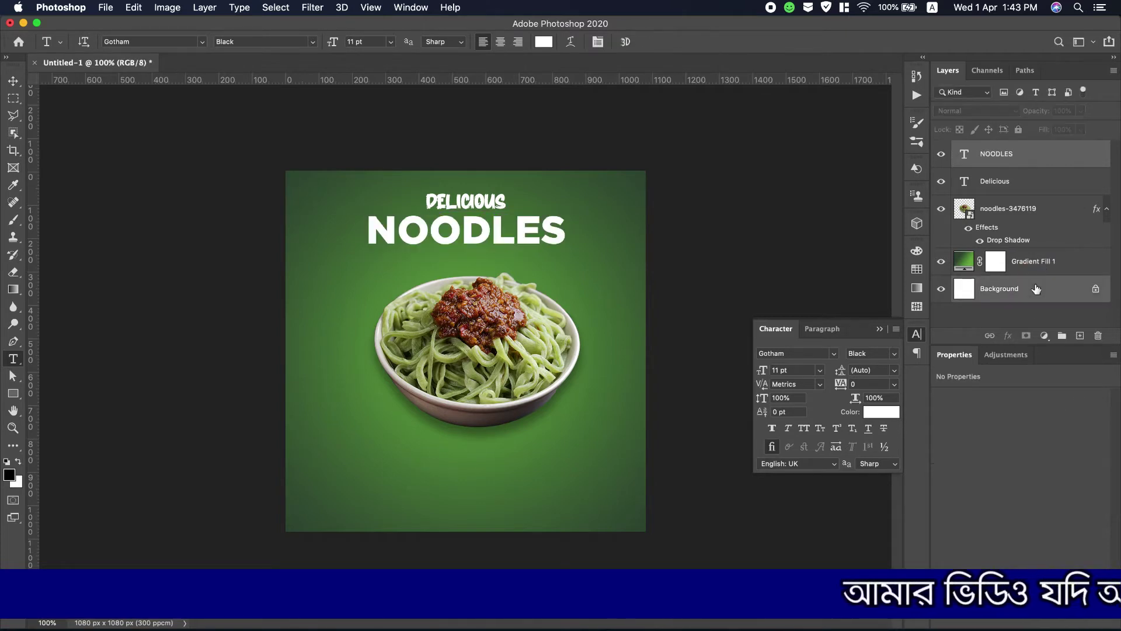
click(19, 85)
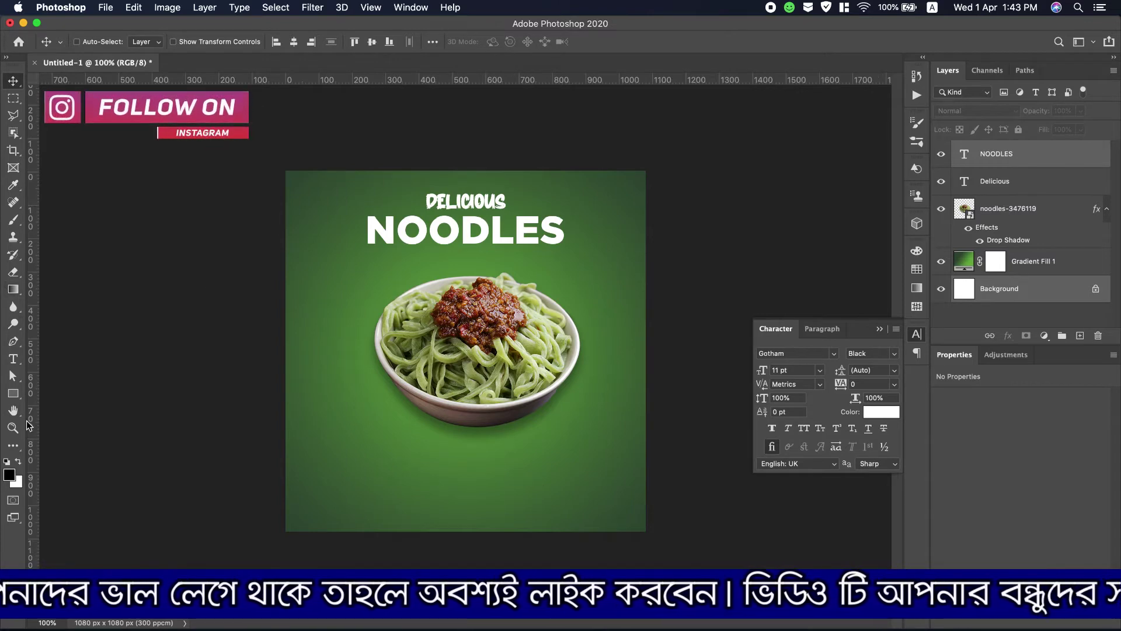
Add the price text "Only TK 120/-" below the bowl.
click(12, 358)
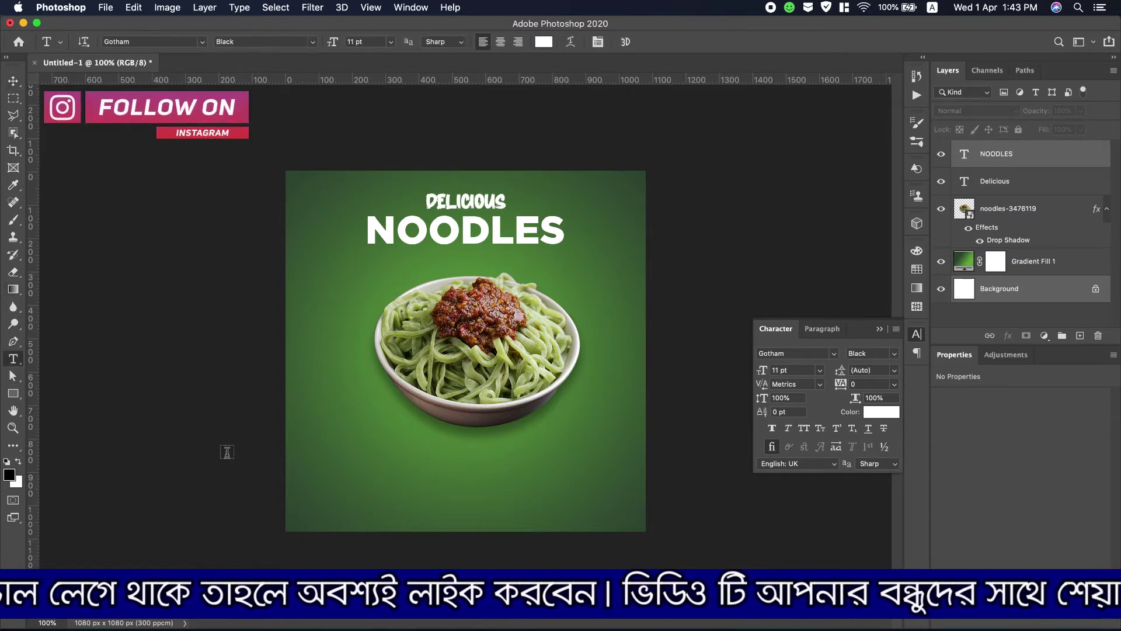
click(342, 467)
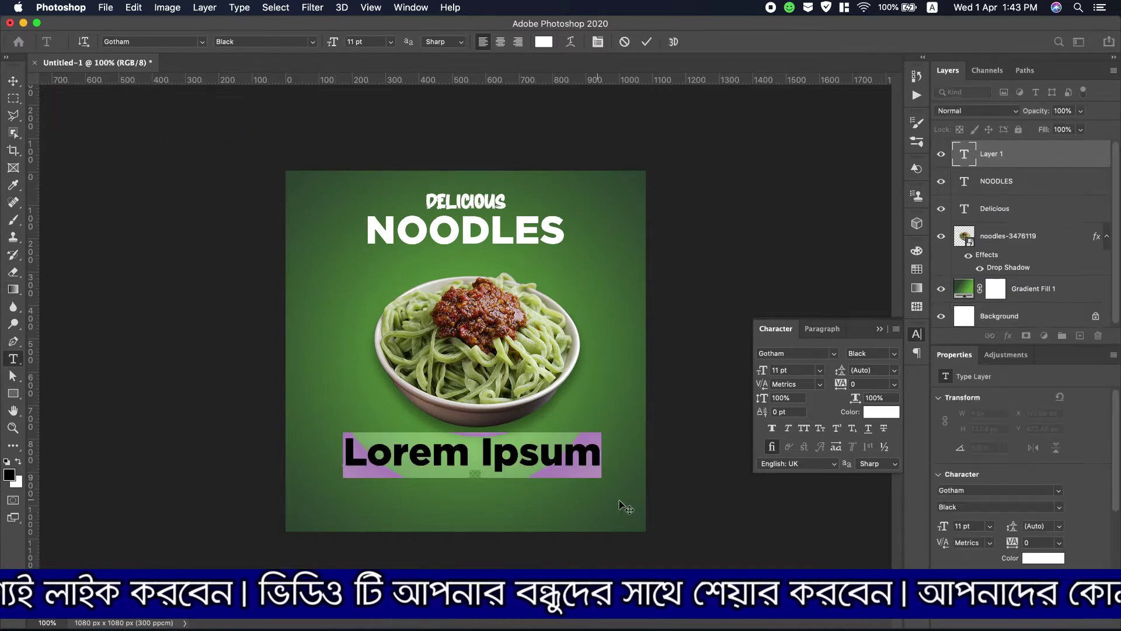
text(On)
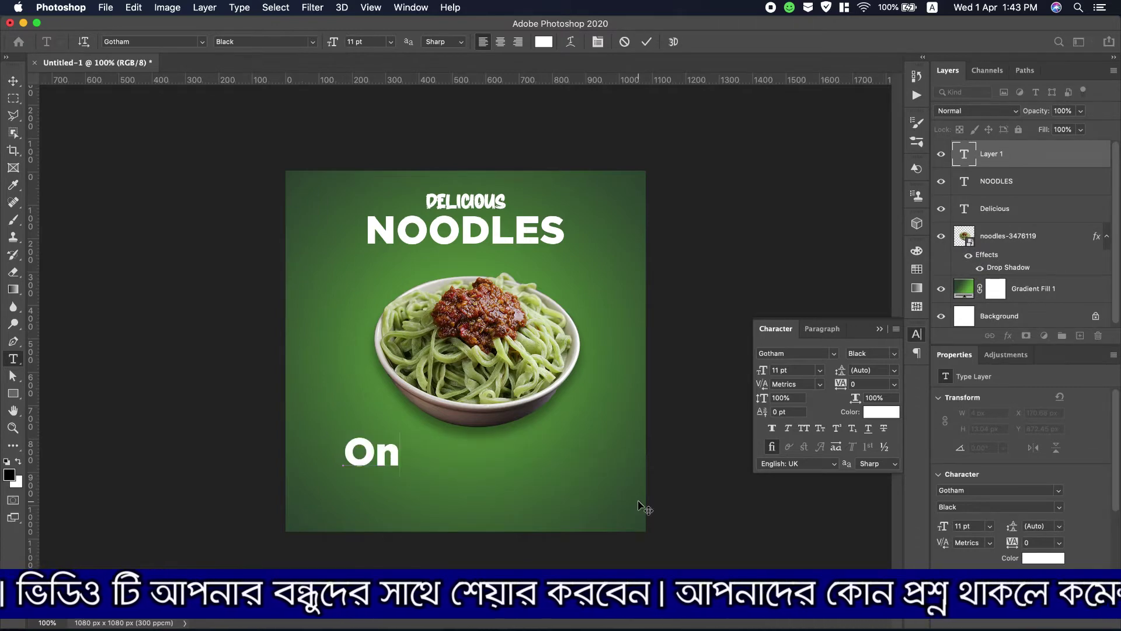
text(ly)
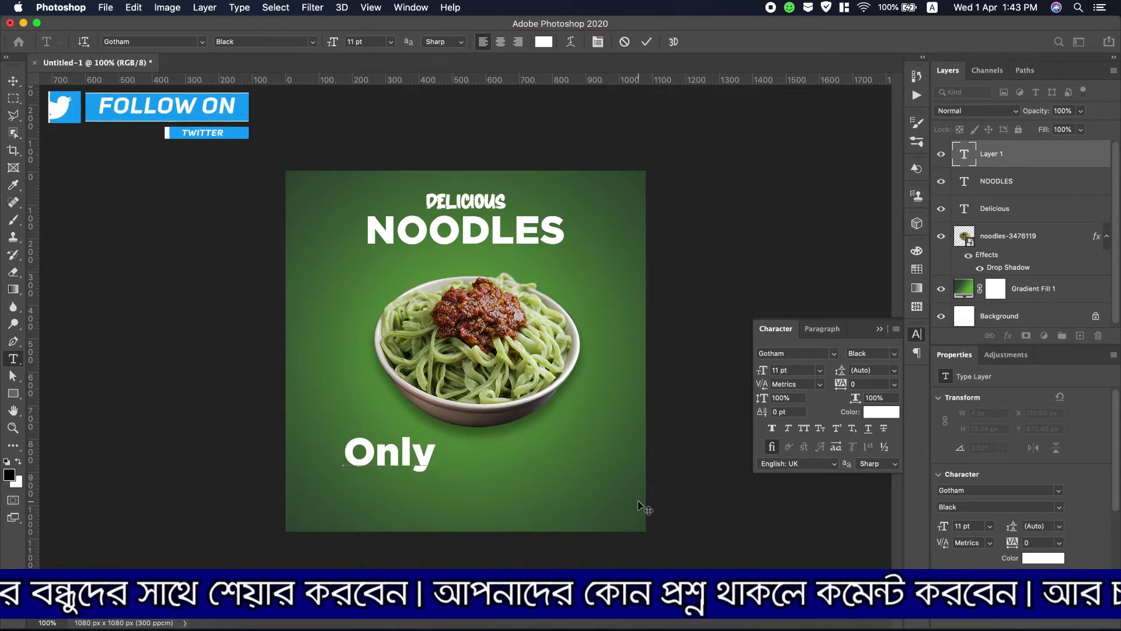
text( 12)
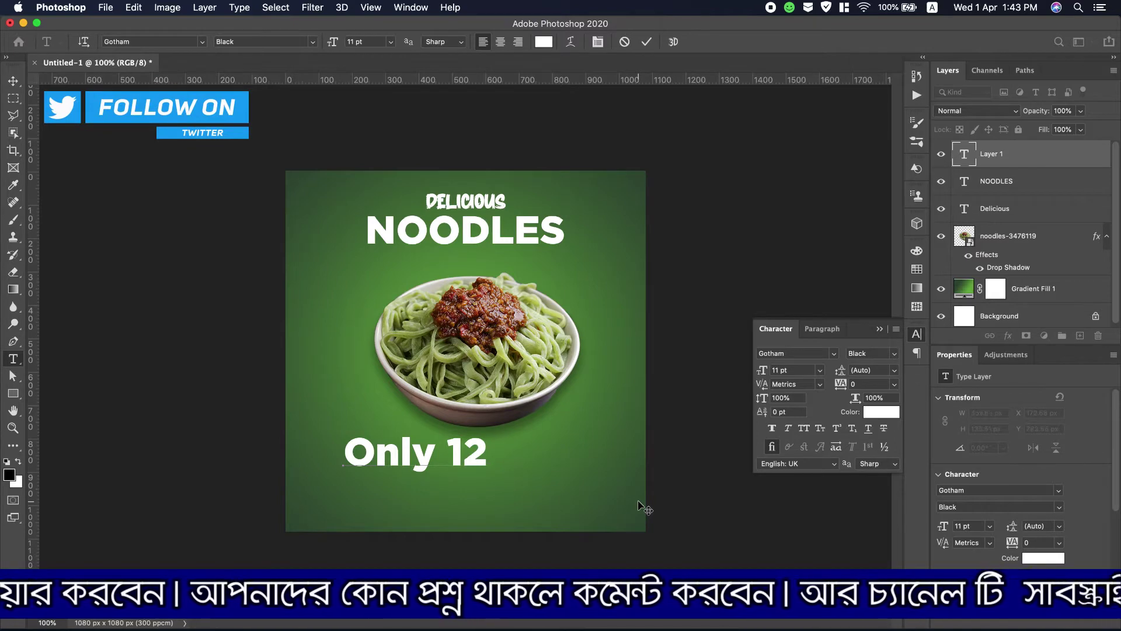
key(BackSpace)
key(BackSpace)
text(T)
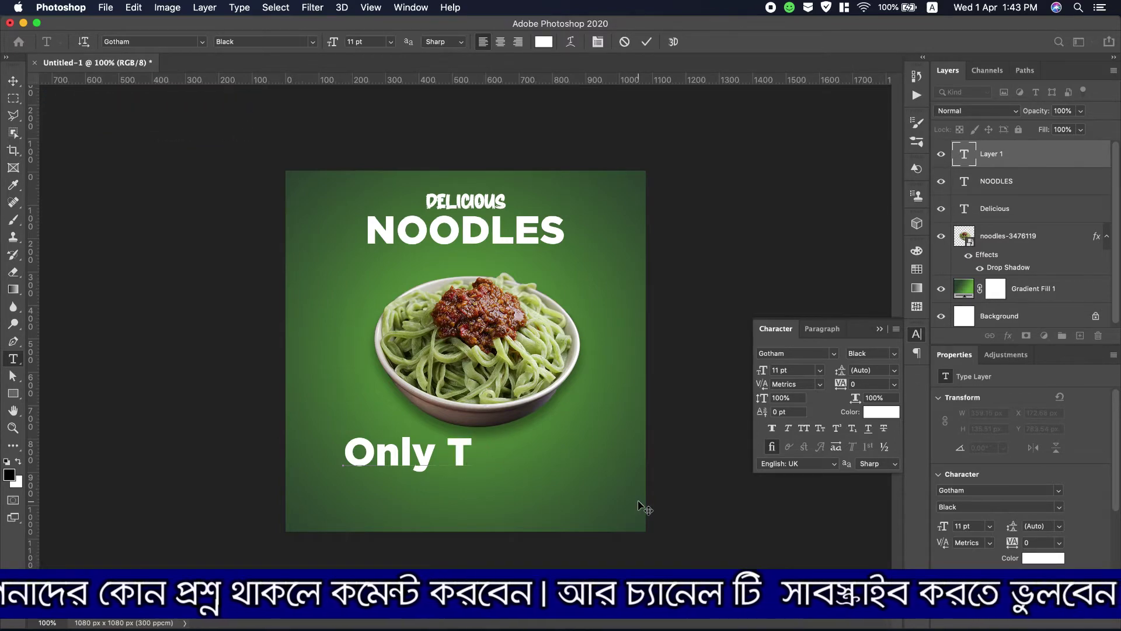
text(K)
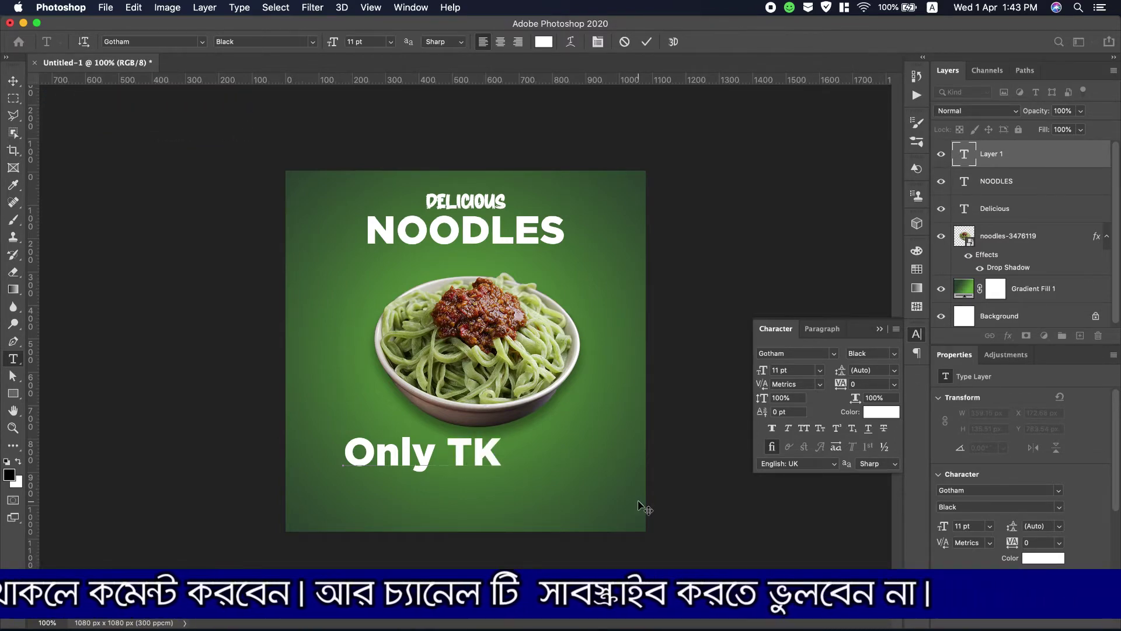
text( 12)
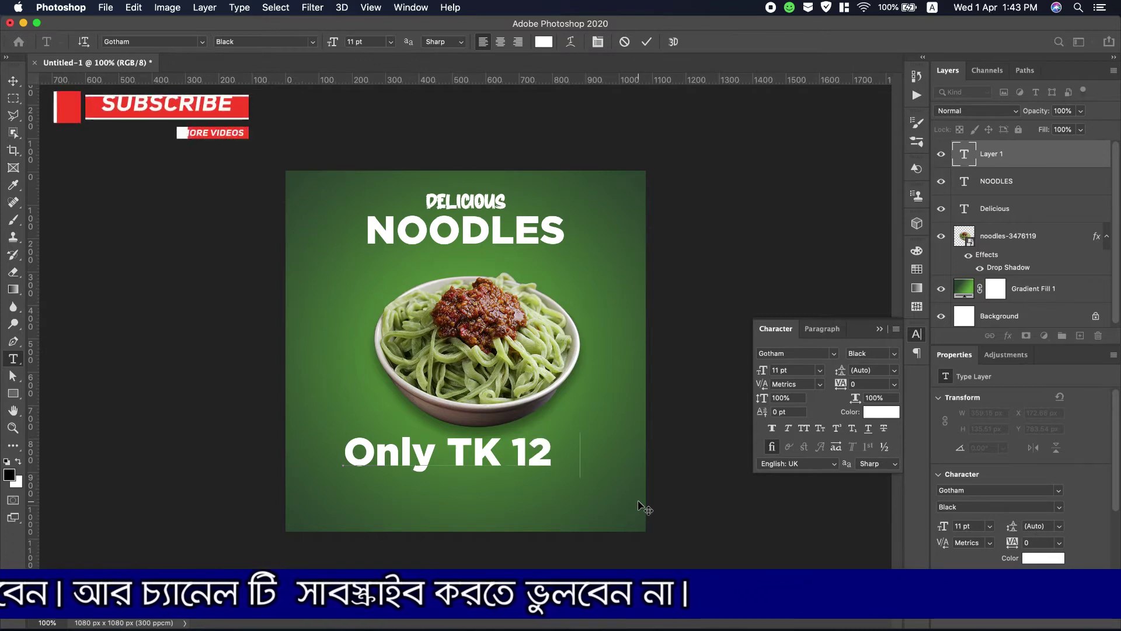
text(0/-)
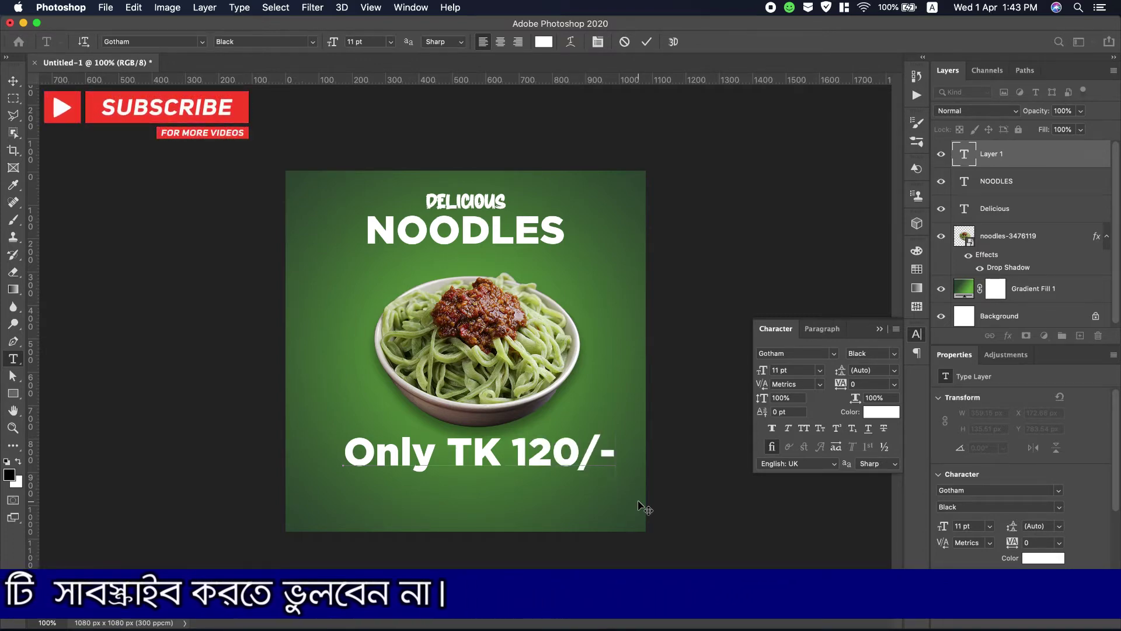
Reduce the whole price text to 5 pt and shift it slightly, to about X 184 px, Y 839 px.
key(super+a)
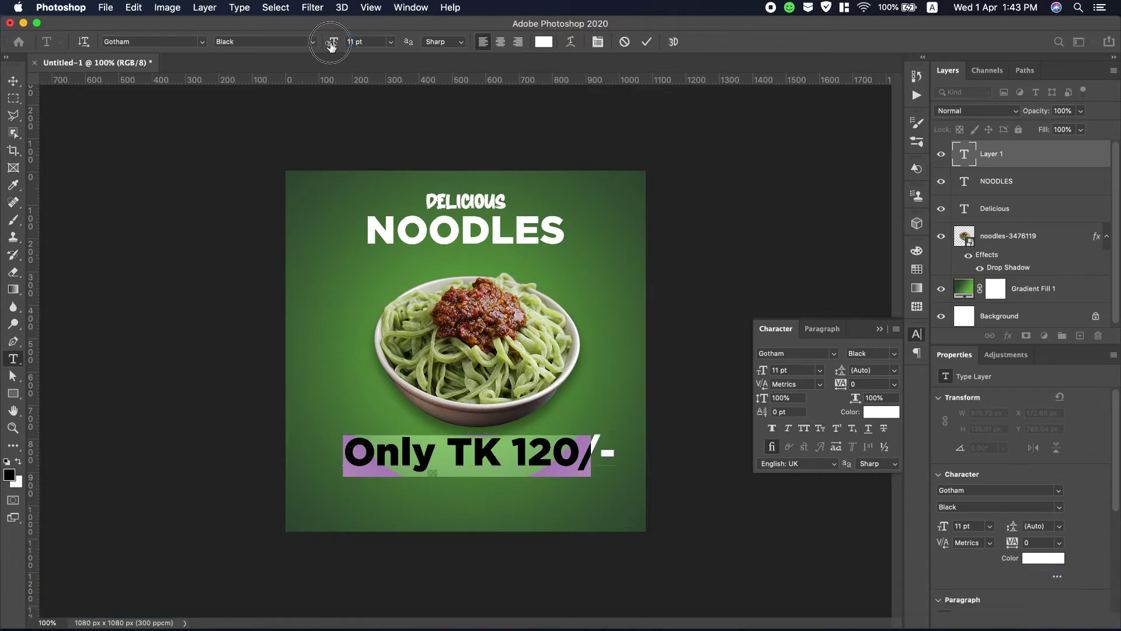
drag(336, 43, 329, 47)
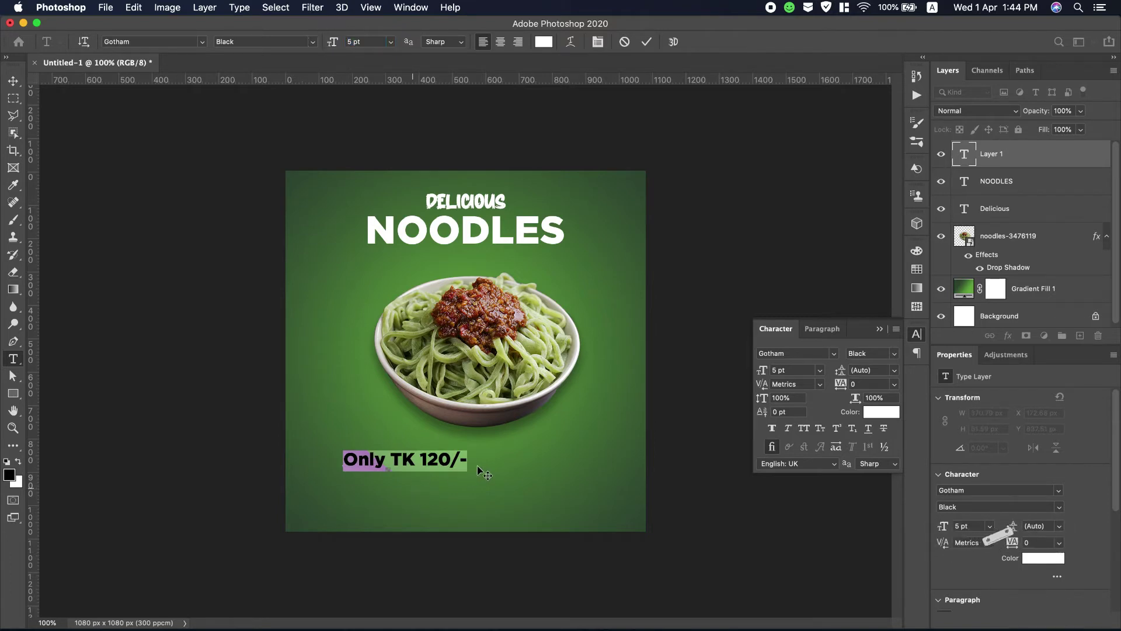
drag(448, 488, 453, 488)
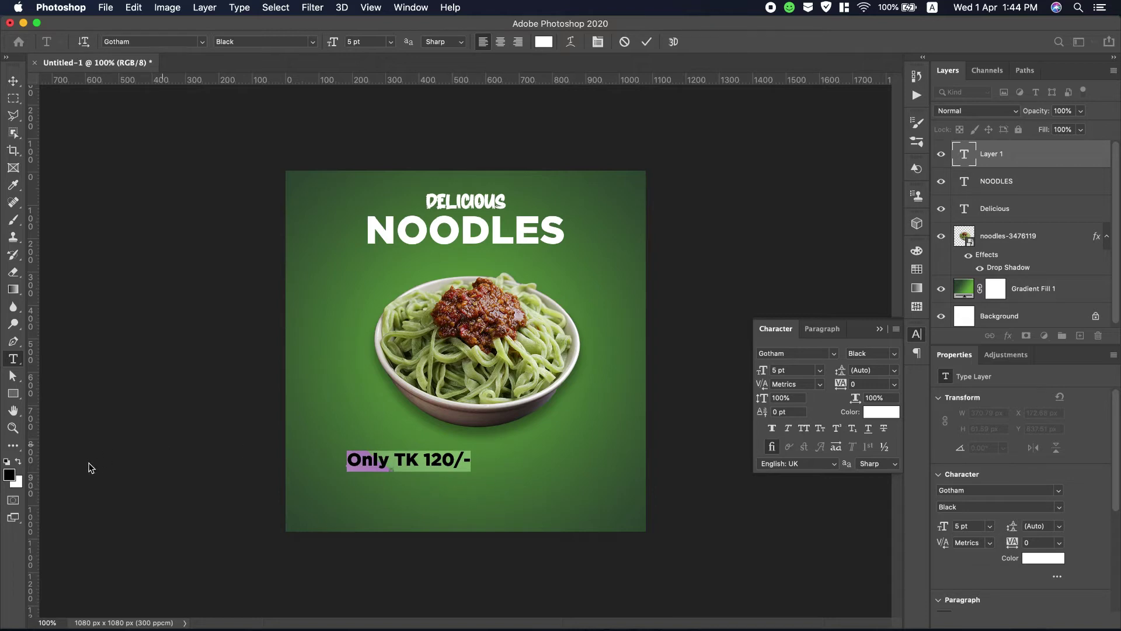
click(13, 393)
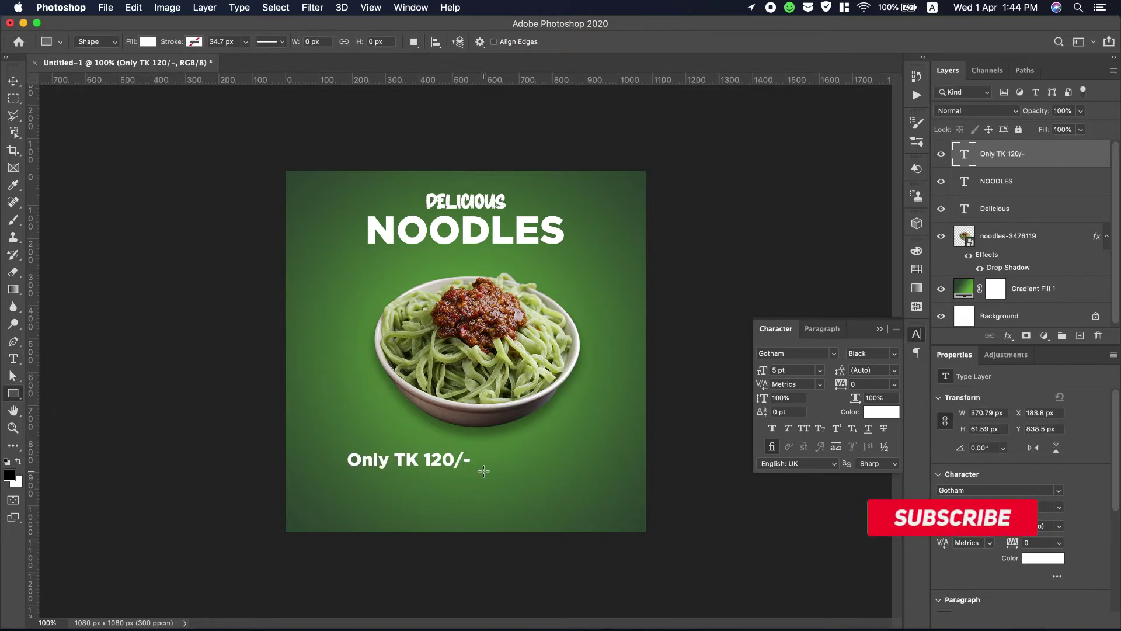
Apply All Caps to the whole "Only TK 120/-" text.
double_click(965, 153)
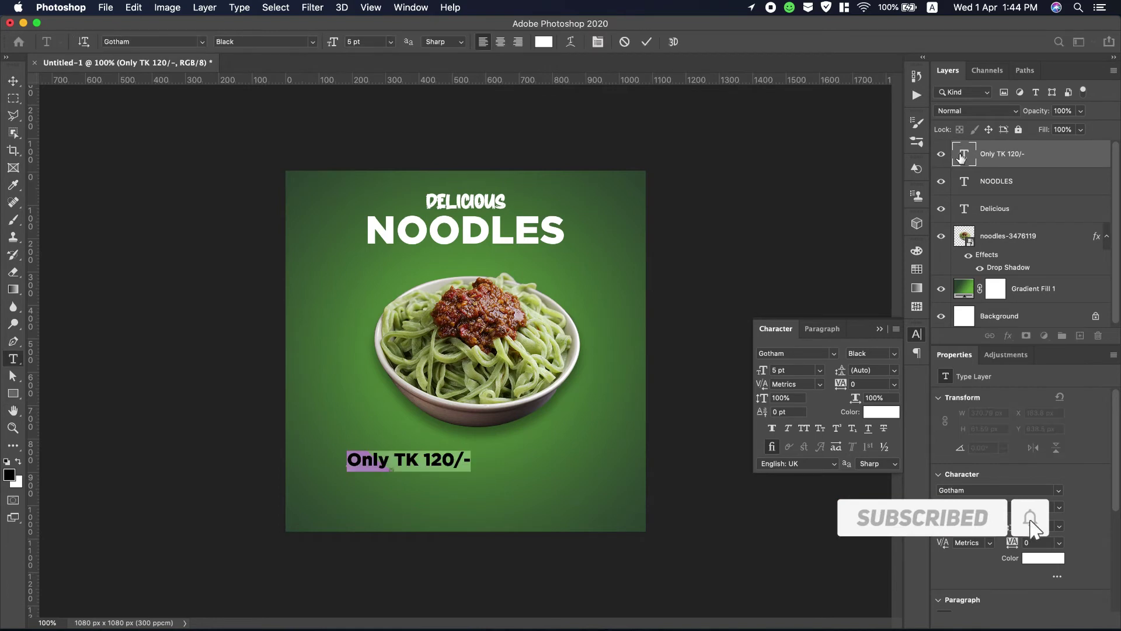
click(807, 431)
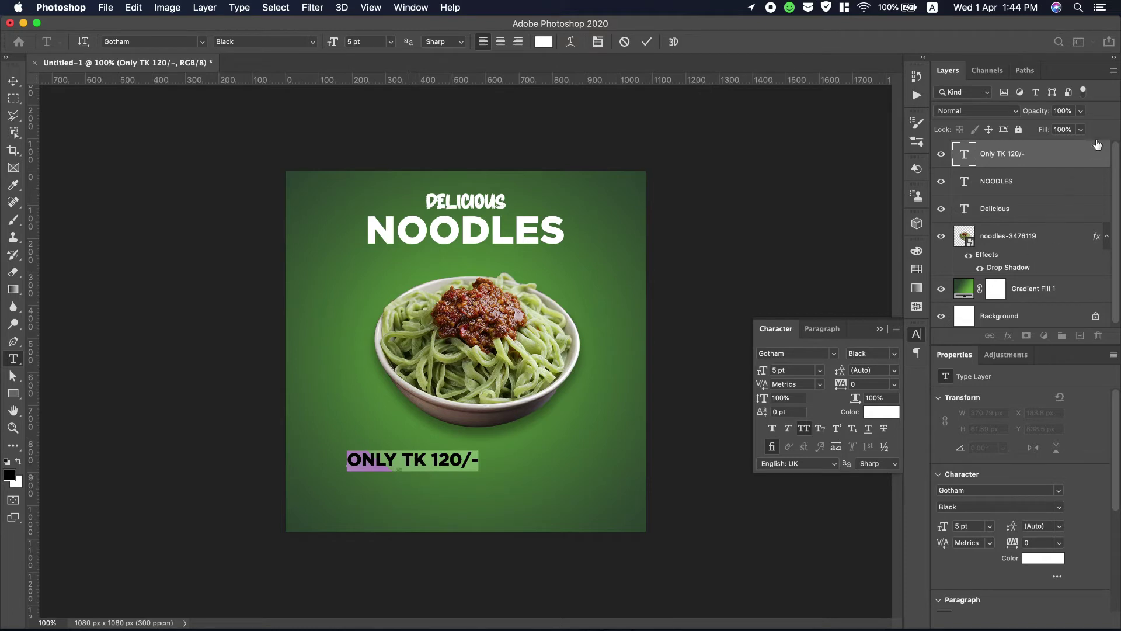
key(u)
Draw a white rectangle about 316 px wide and 60 px high beside the price text, above its layer.
click(1018, 185)
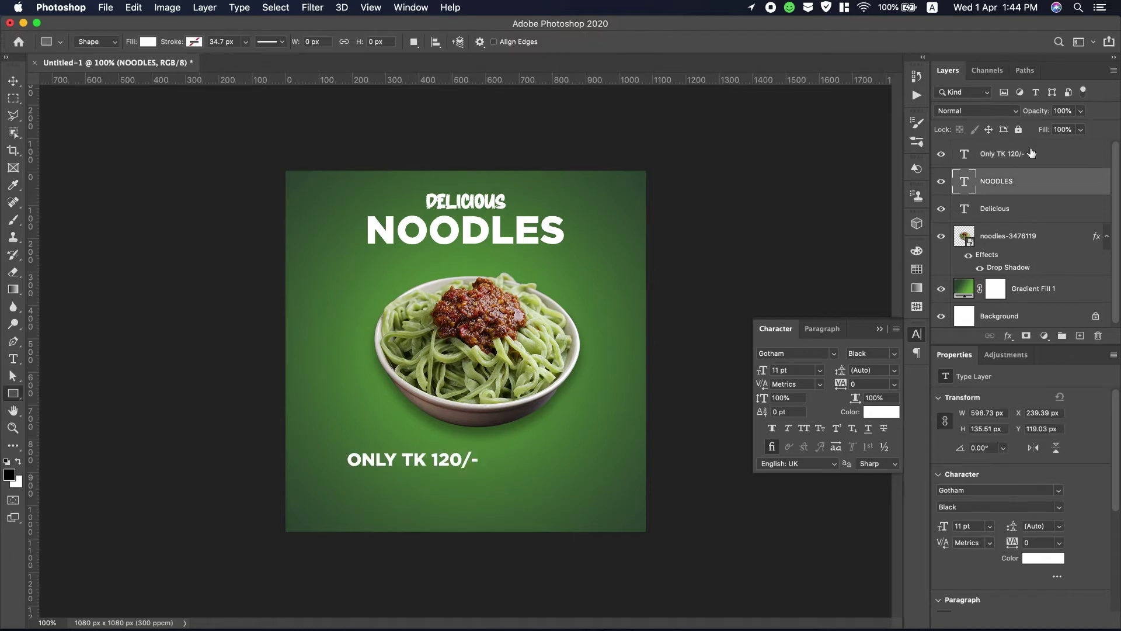
click(1028, 155)
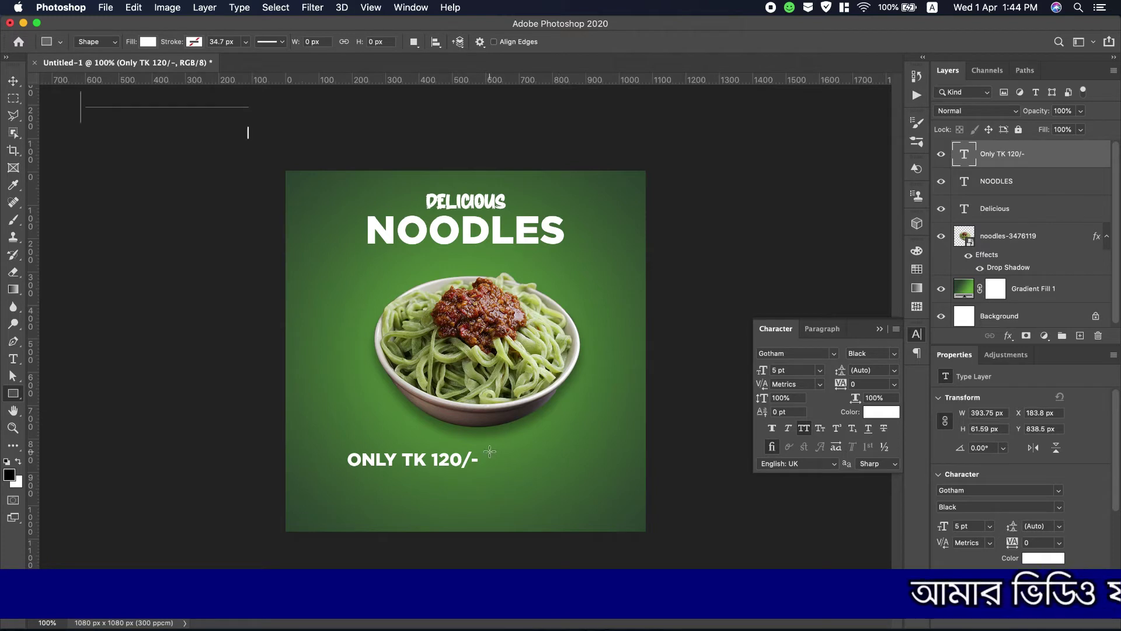
drag(490, 451, 557, 458)
drag(580, 467, 595, 470)
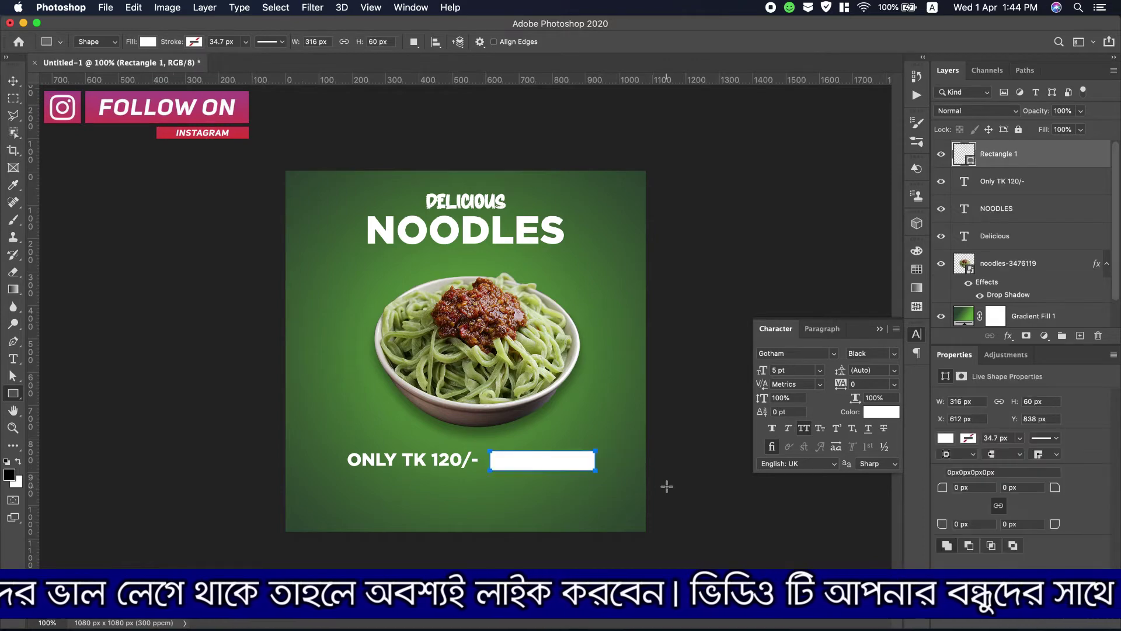
Nudge the white rectangle up to Y 832 px.
click(14, 82)
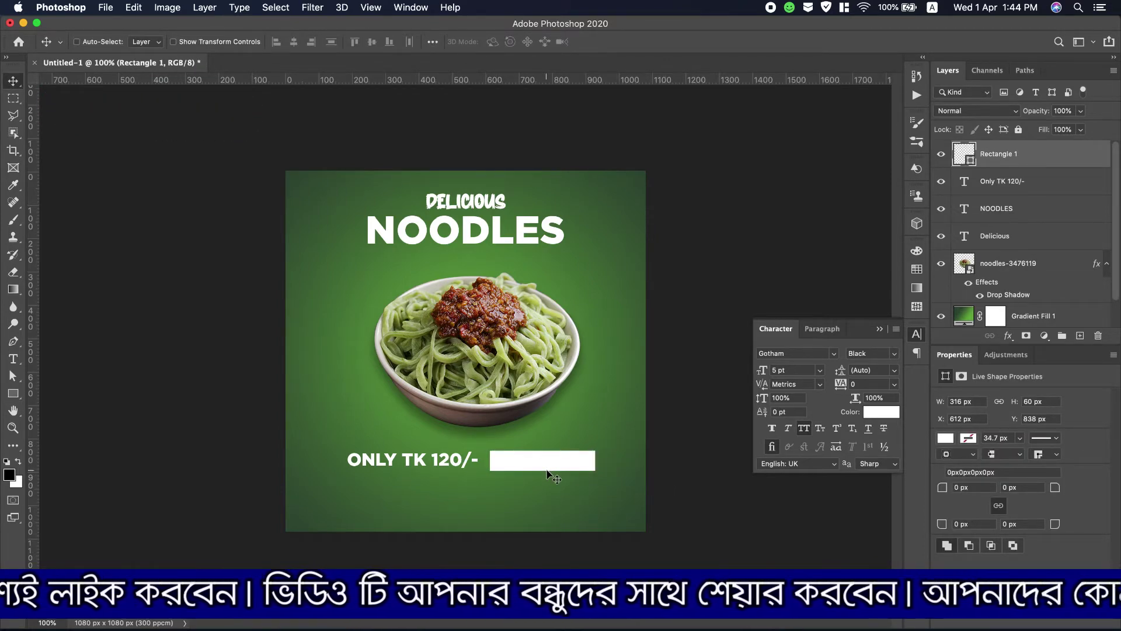
key(Up)
key(Up)
key(Up)
key(Up)
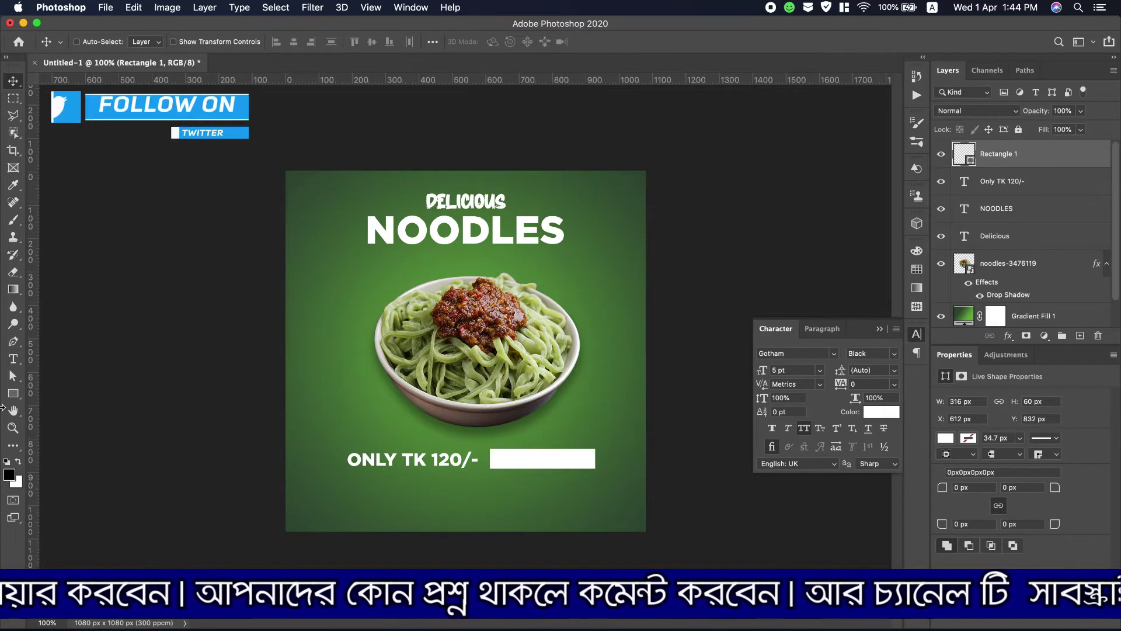
With the Pen tool, draw a straight line about 433 px long above the price text, starting at the white rectangle's upper-left corner.
click(16, 344)
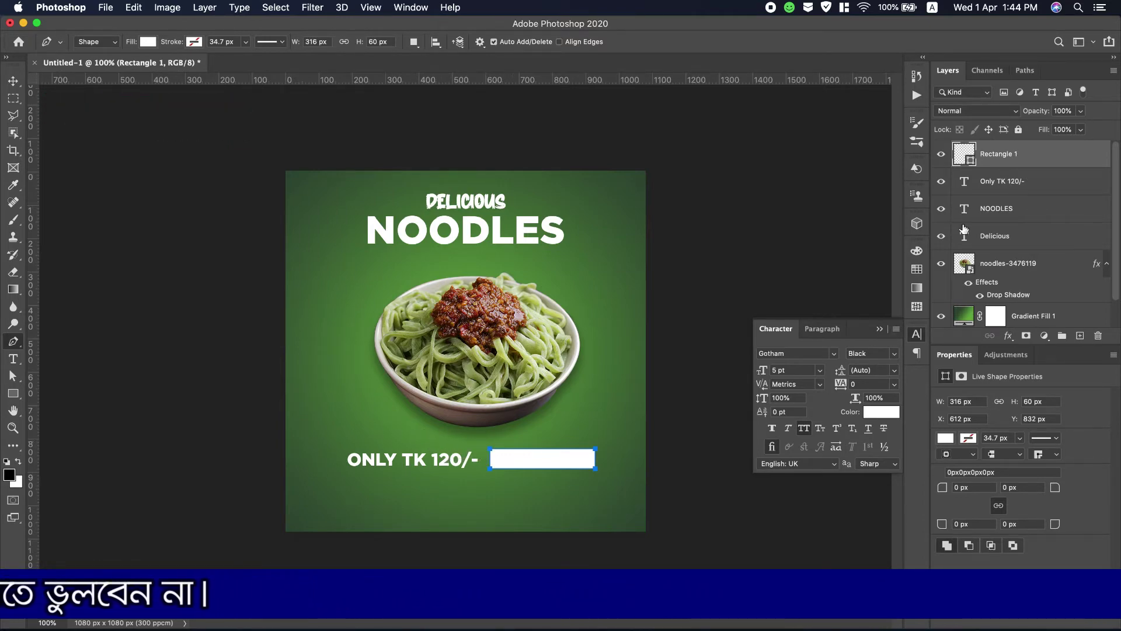
click(1000, 192)
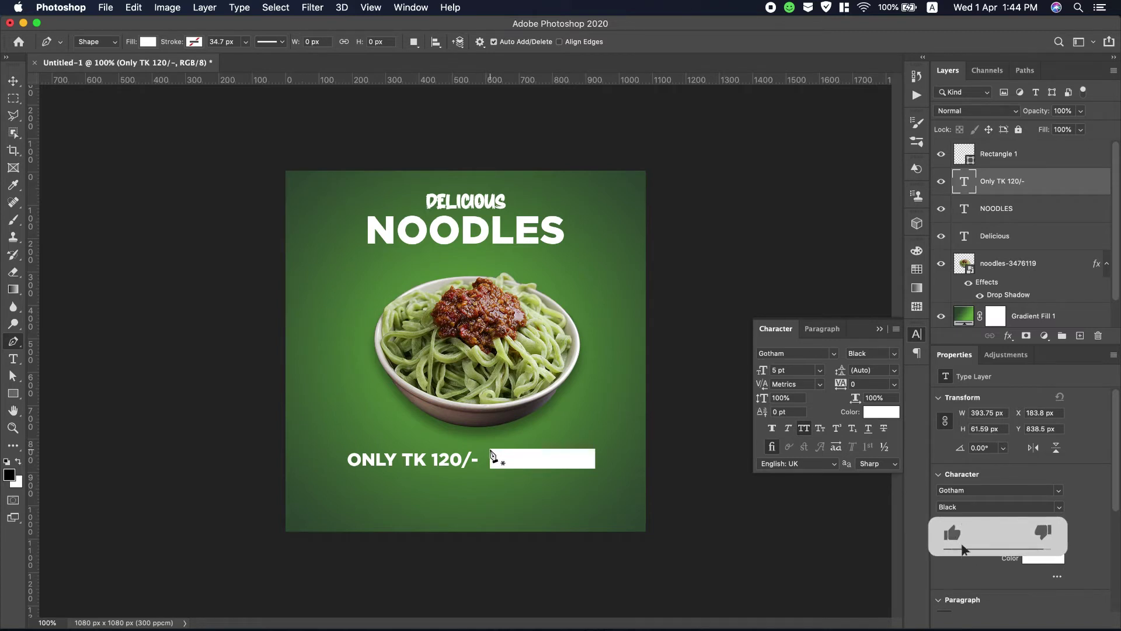
click(491, 451)
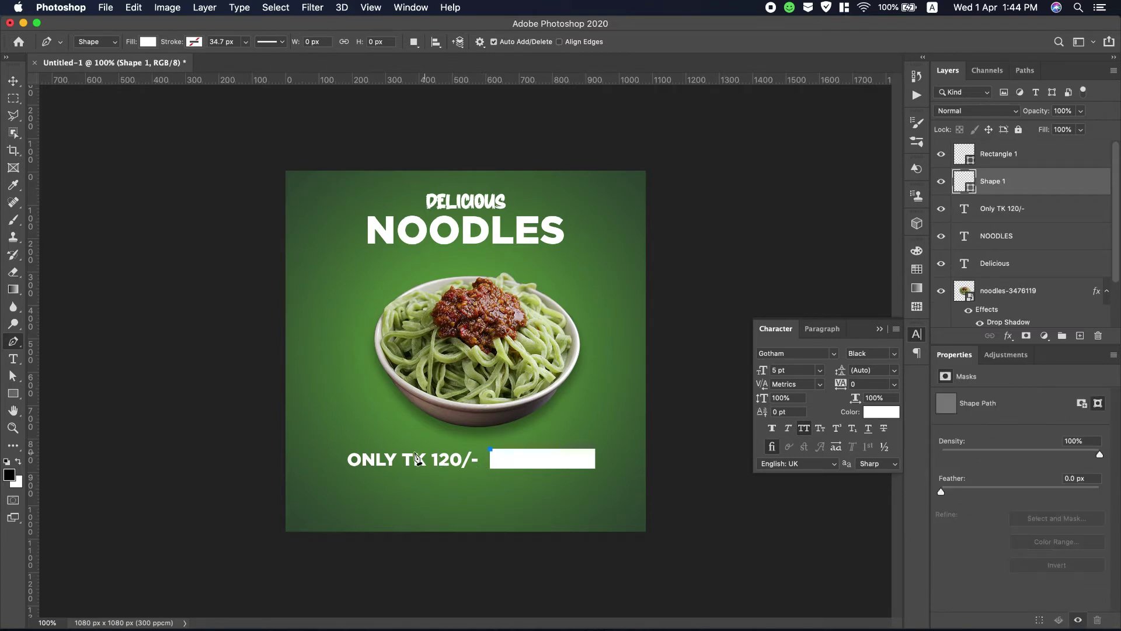
click(346, 450)
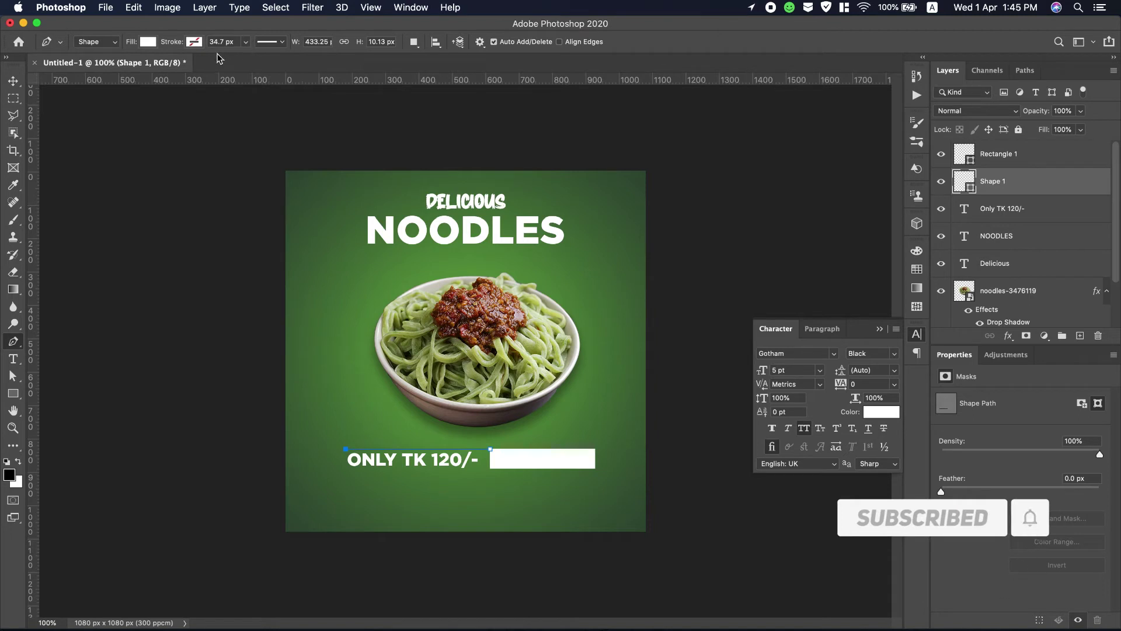
Give the line above the price text a white stroke and no fill.
click(192, 43)
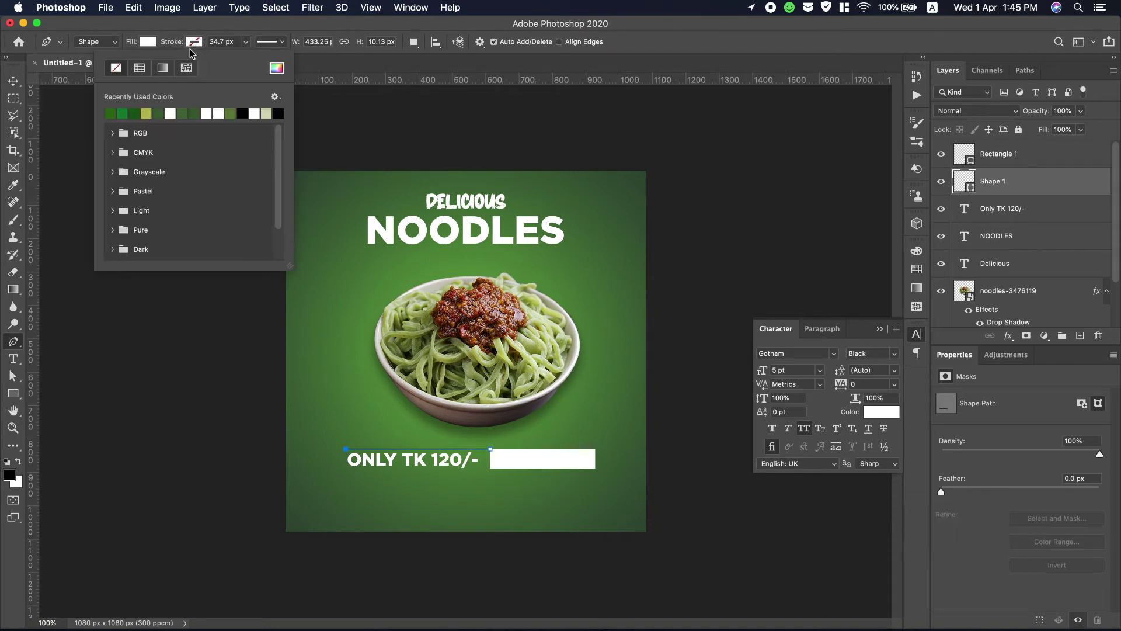
click(170, 113)
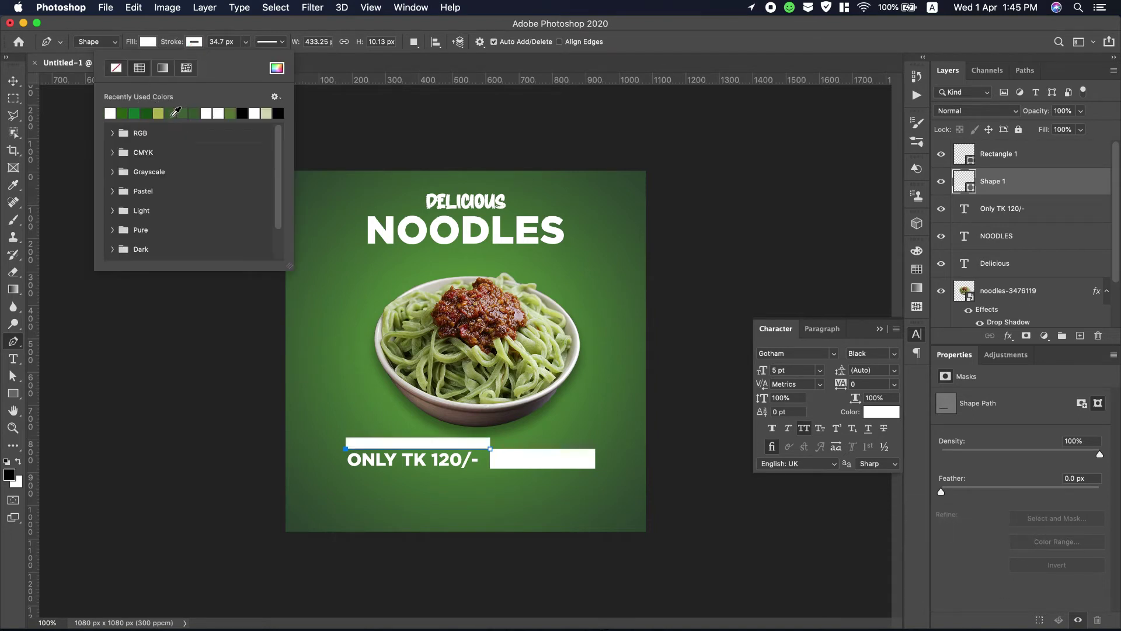
click(149, 41)
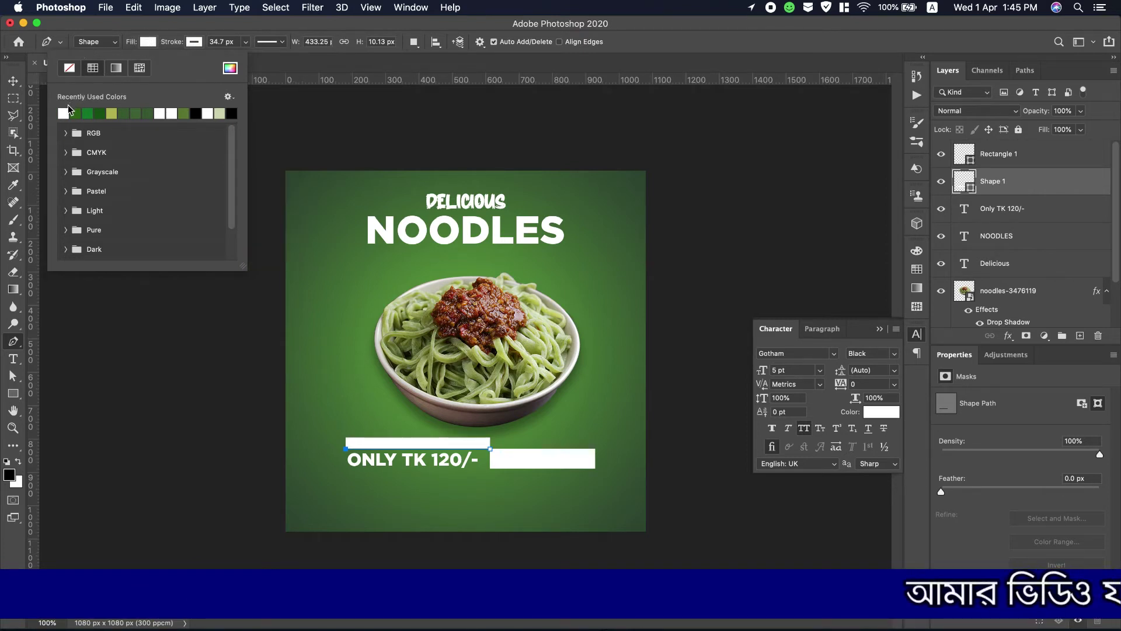
click(69, 67)
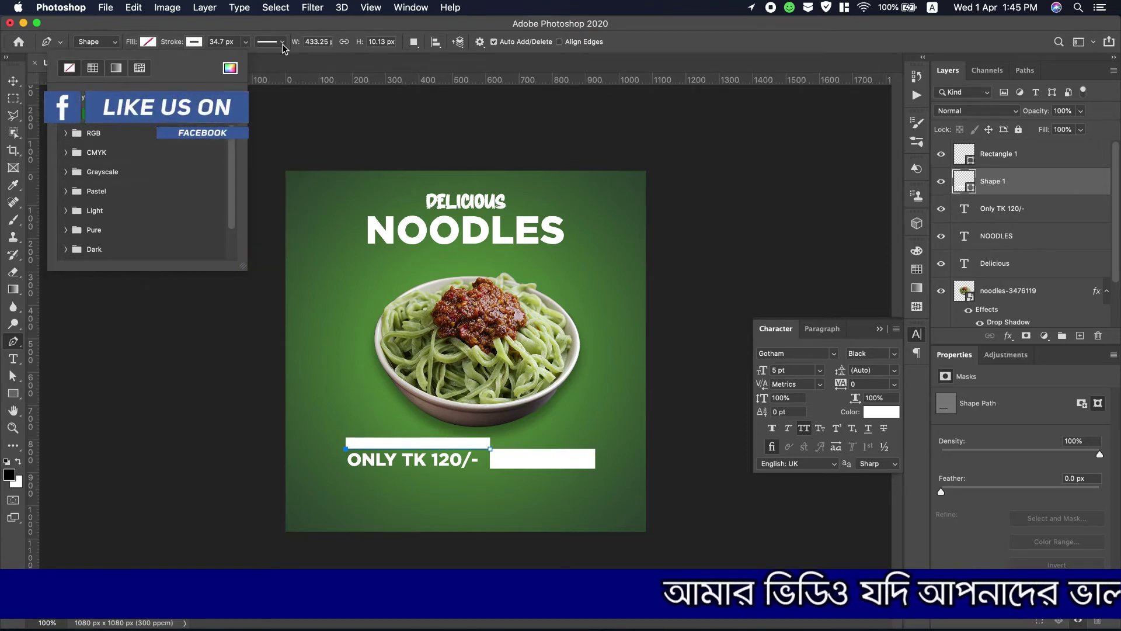
Reduce the line's stroke width to about 3.44 px.
click(245, 42)
click(246, 42)
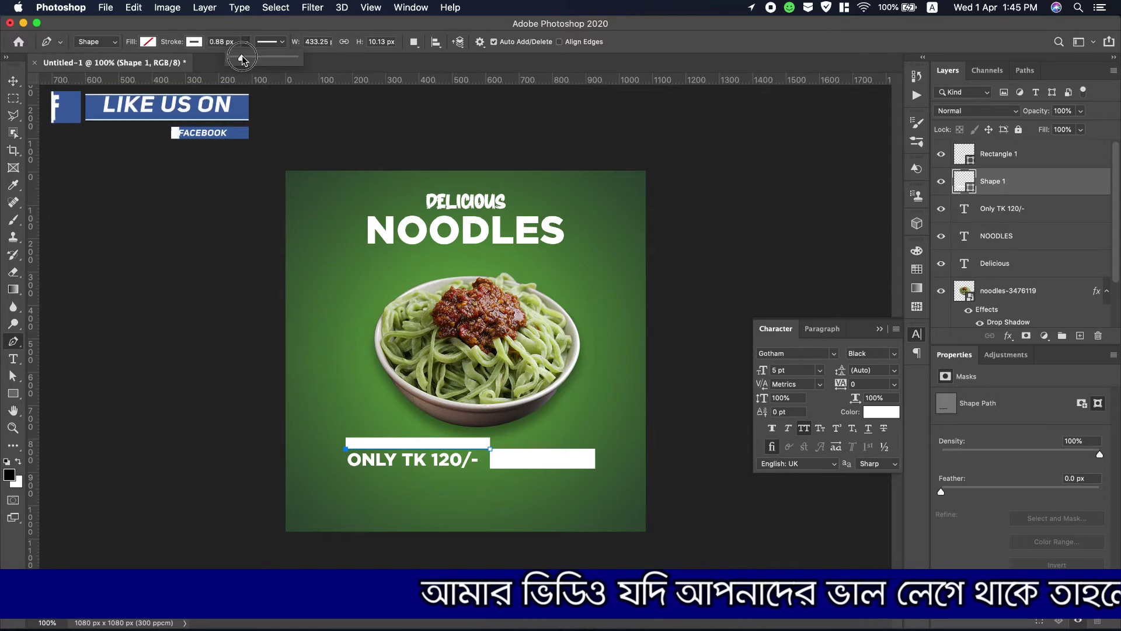
drag(252, 58, 242, 59)
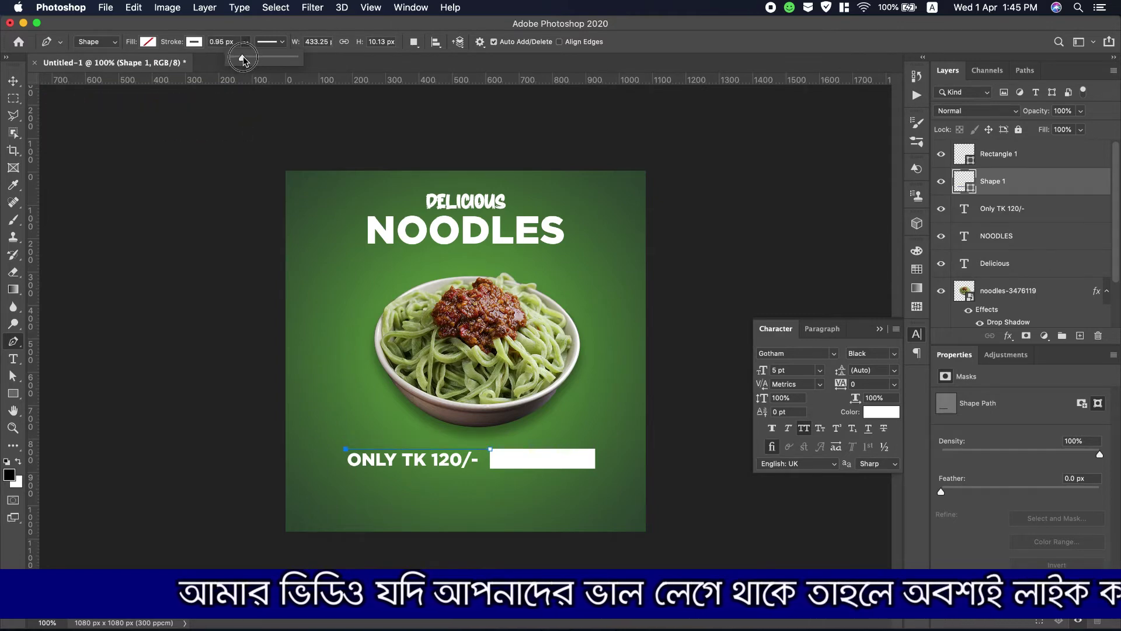
drag(243, 59, 243, 61)
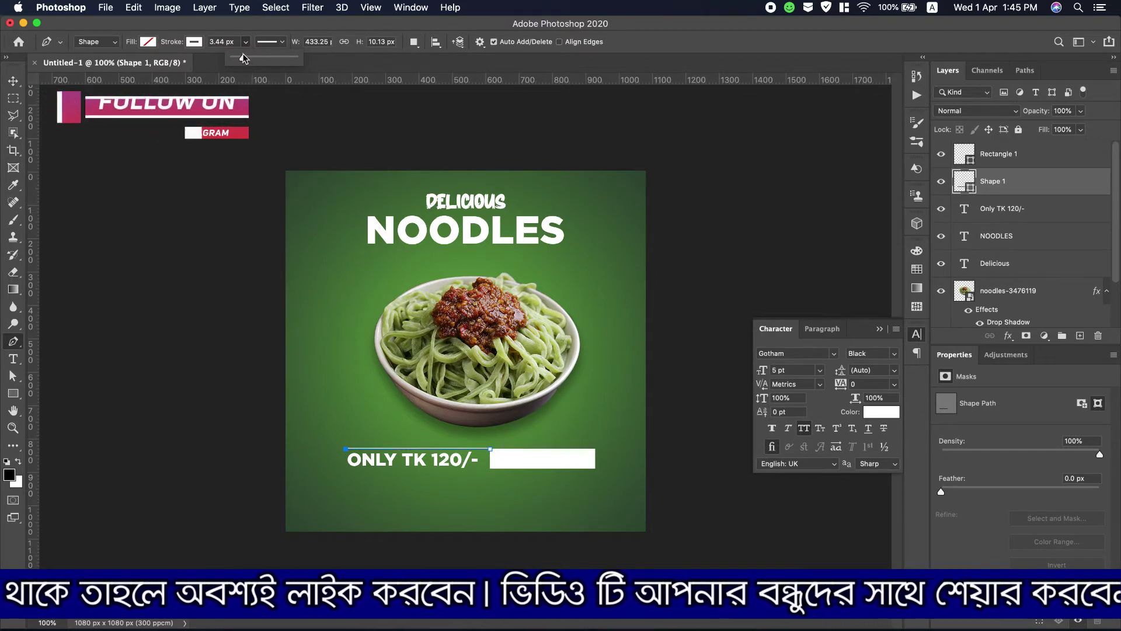
Increase the line's stroke width to 11.43 px.
click(187, 42)
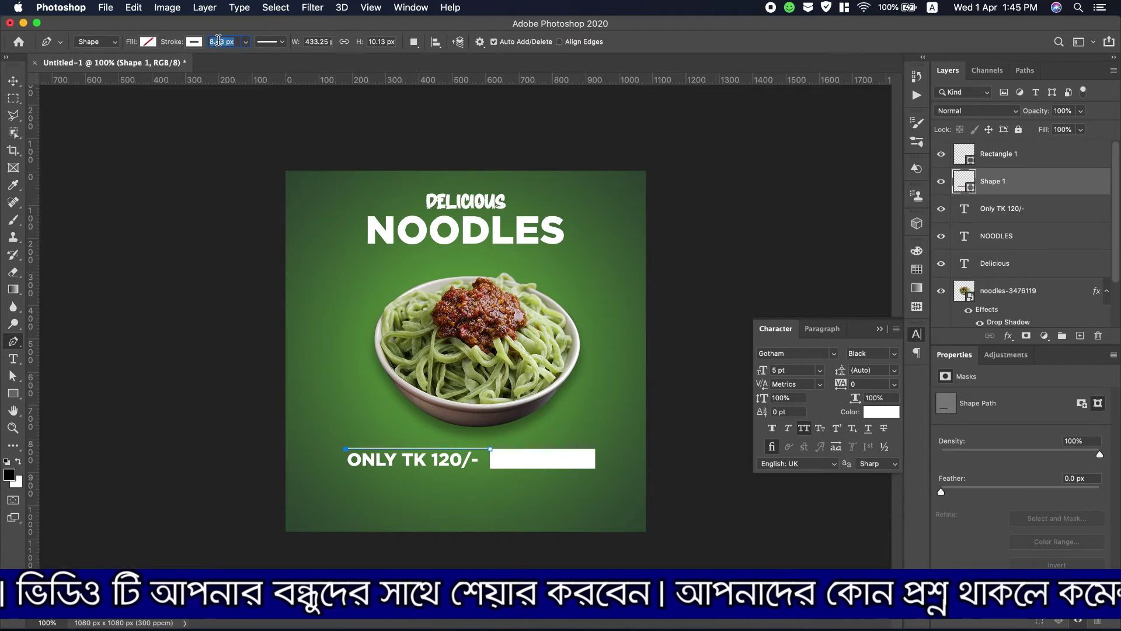
key(Up)
key(Up)
key(Up)
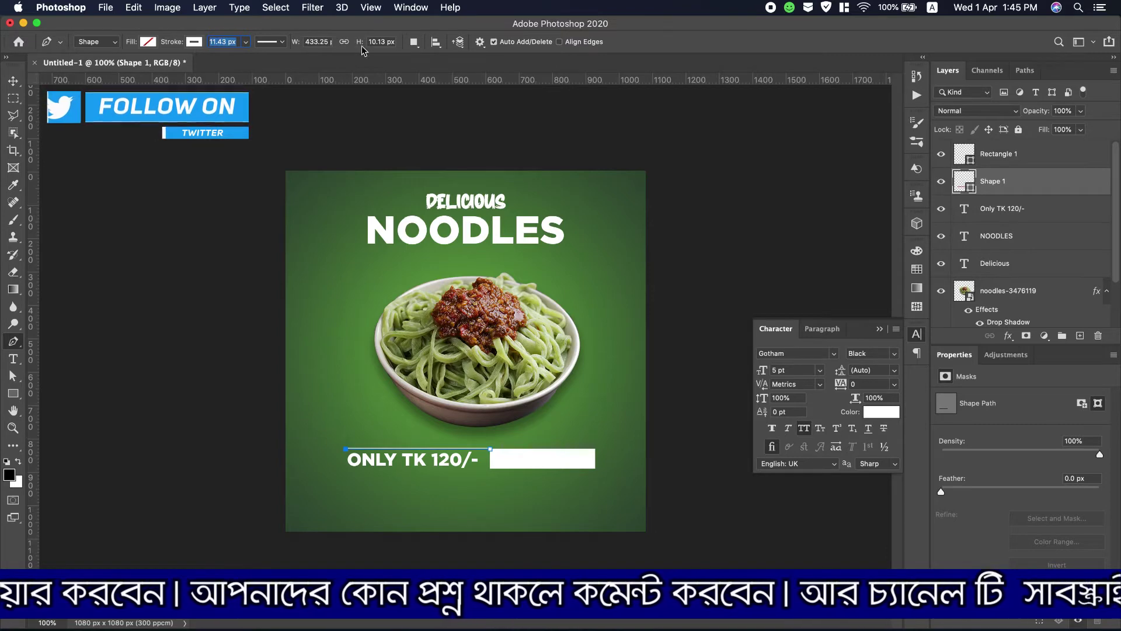
key(Return)
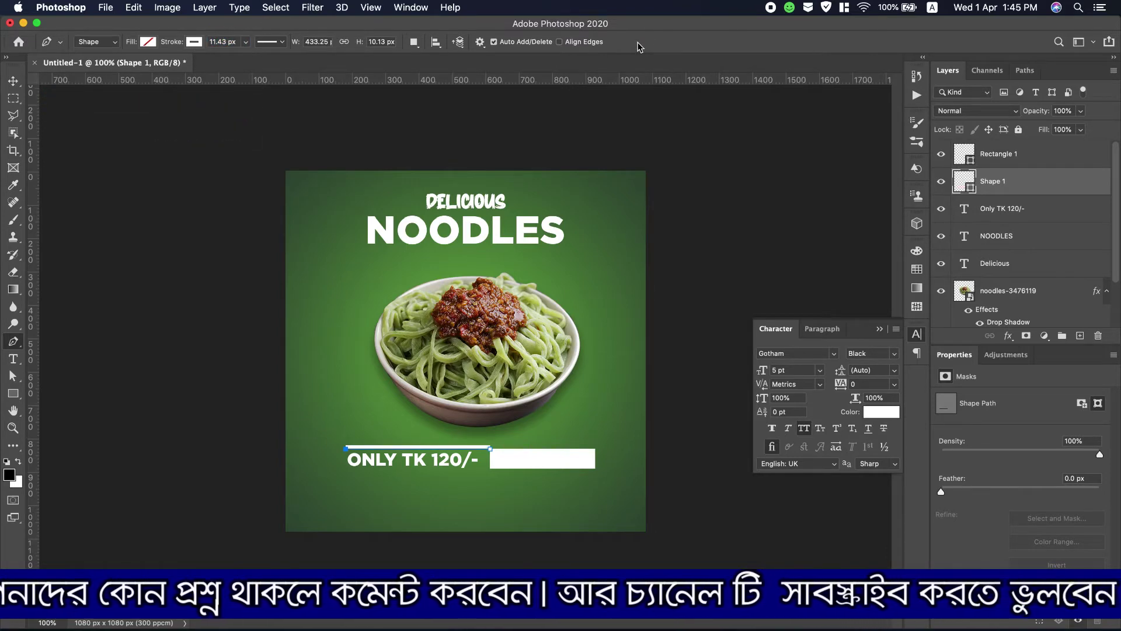
Try lowering the line's stroke width to 9.43 px.
click(183, 43)
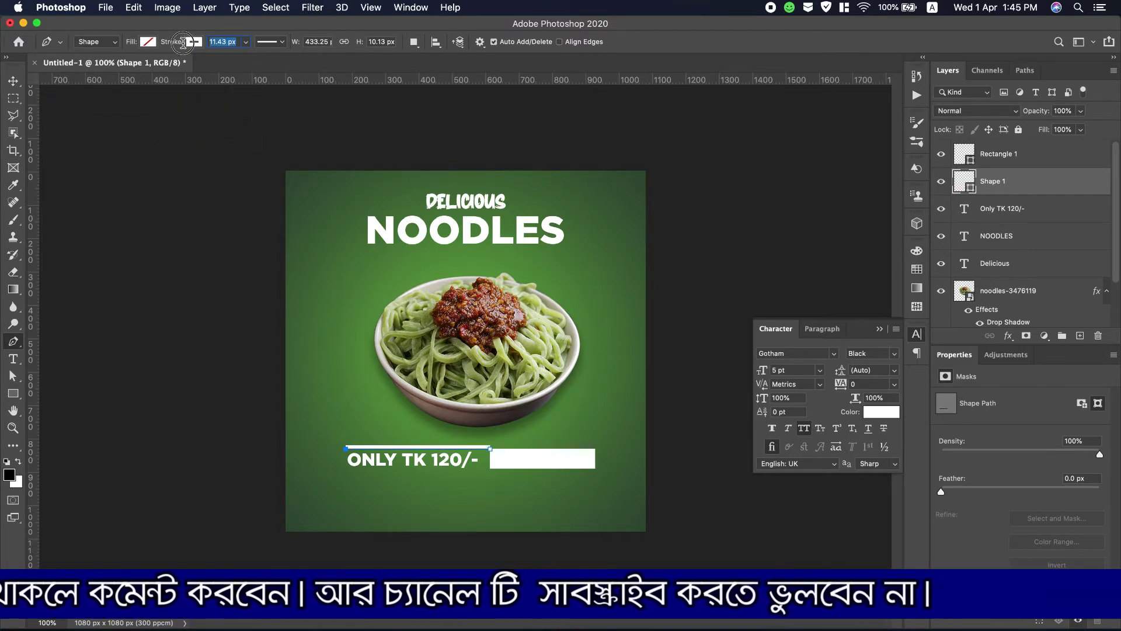
key(Down)
key(Down)
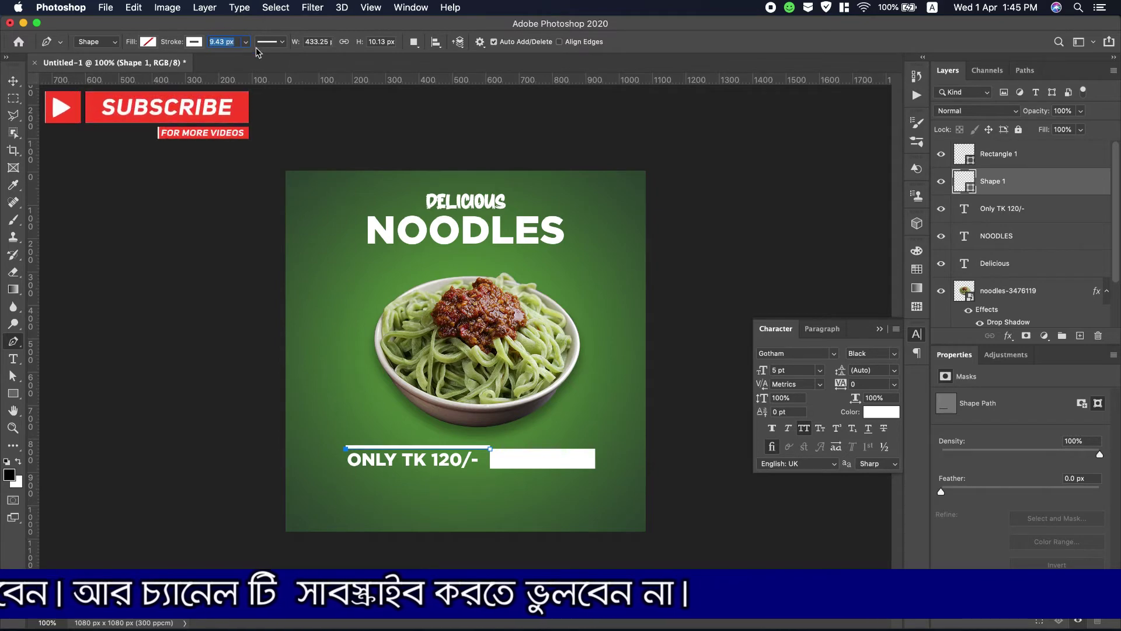
Nudge the line above the price text down to meet the top edge of the white rectangle.
click(16, 84)
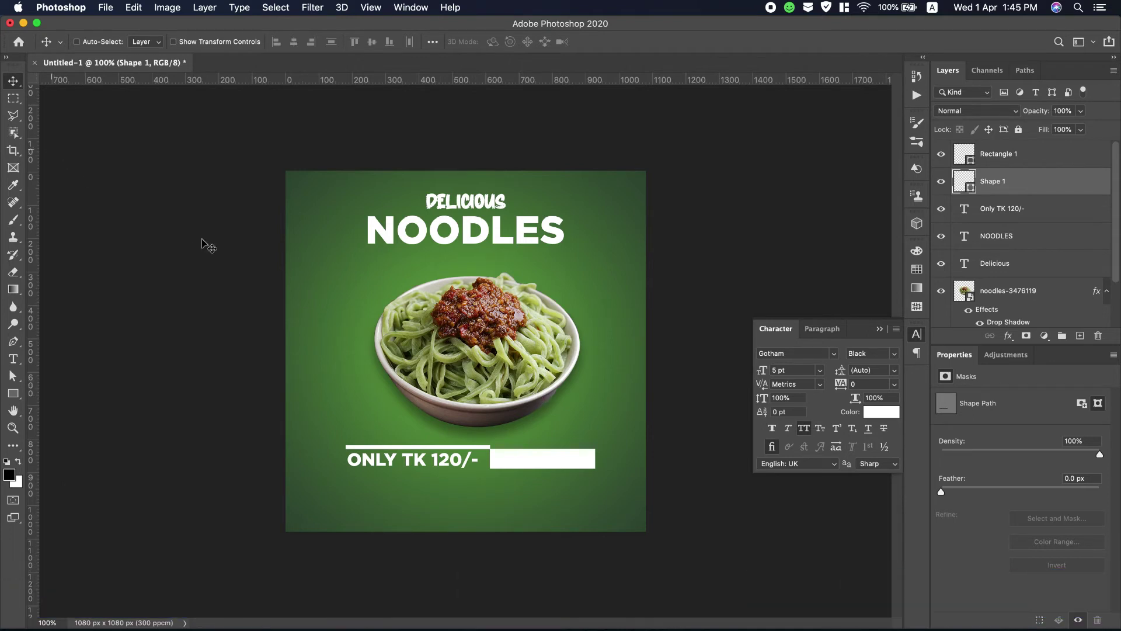
key(Down)
key(Down)
key(Down)
key(Down)
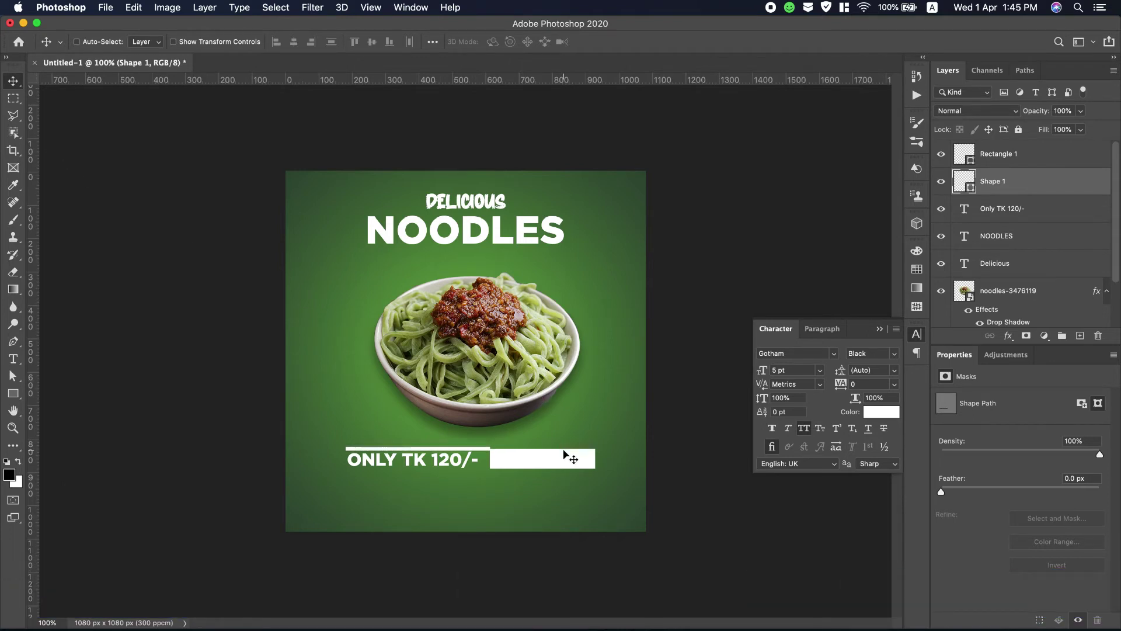
key(Down)
key(Down)
key(Down)
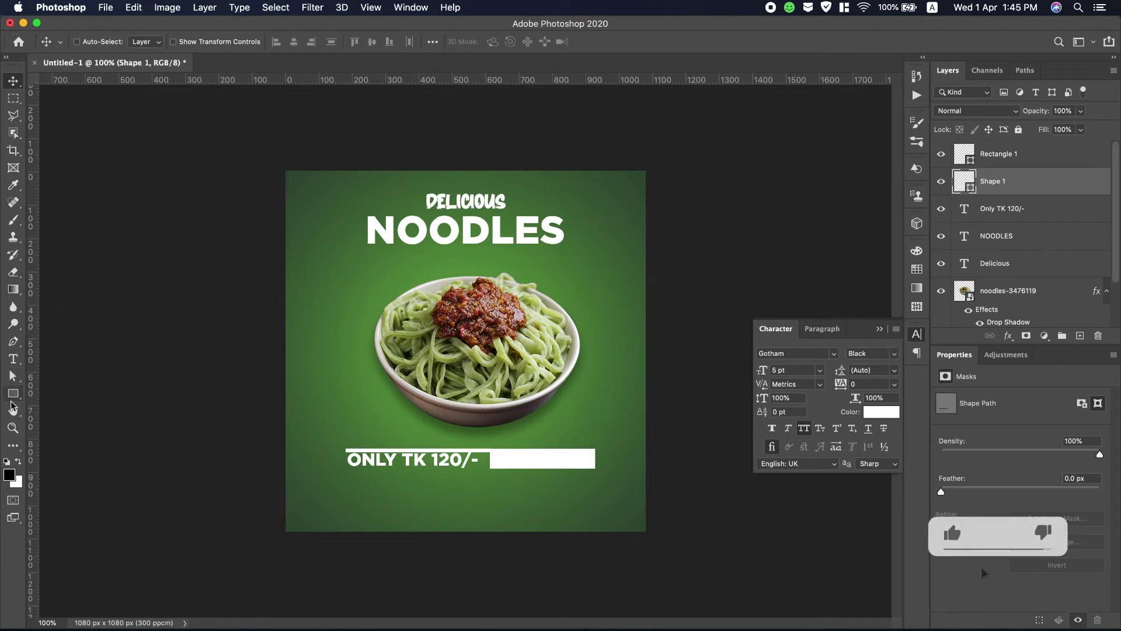
Reduce the line's stroke width to about 5 px and realign the line with the top edge of the white rectangle.
click(13, 341)
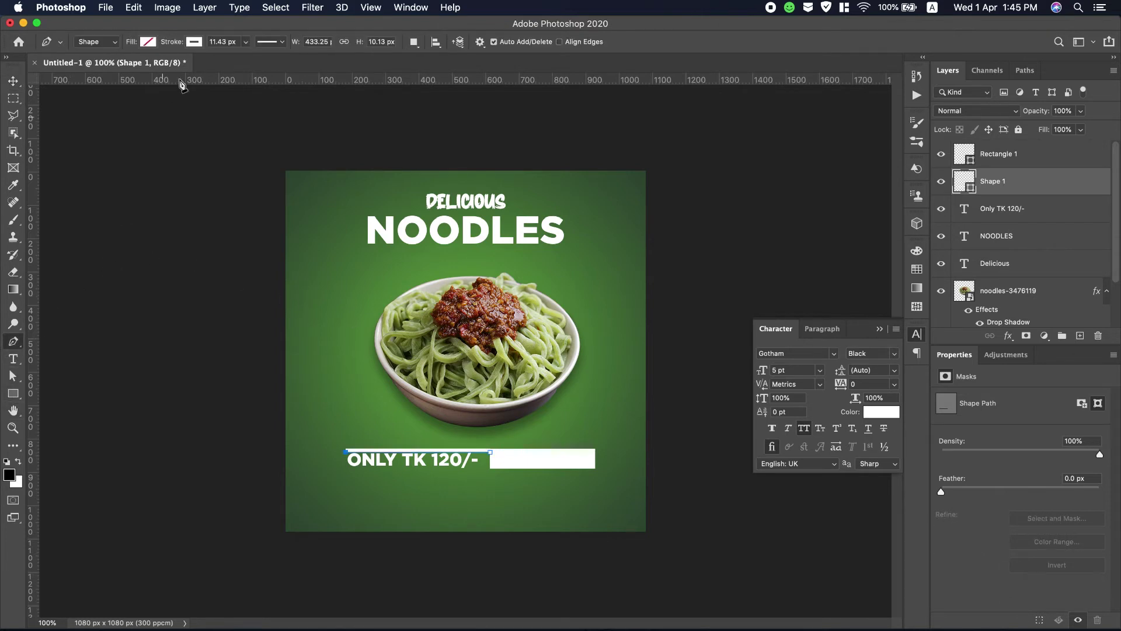
click(246, 42)
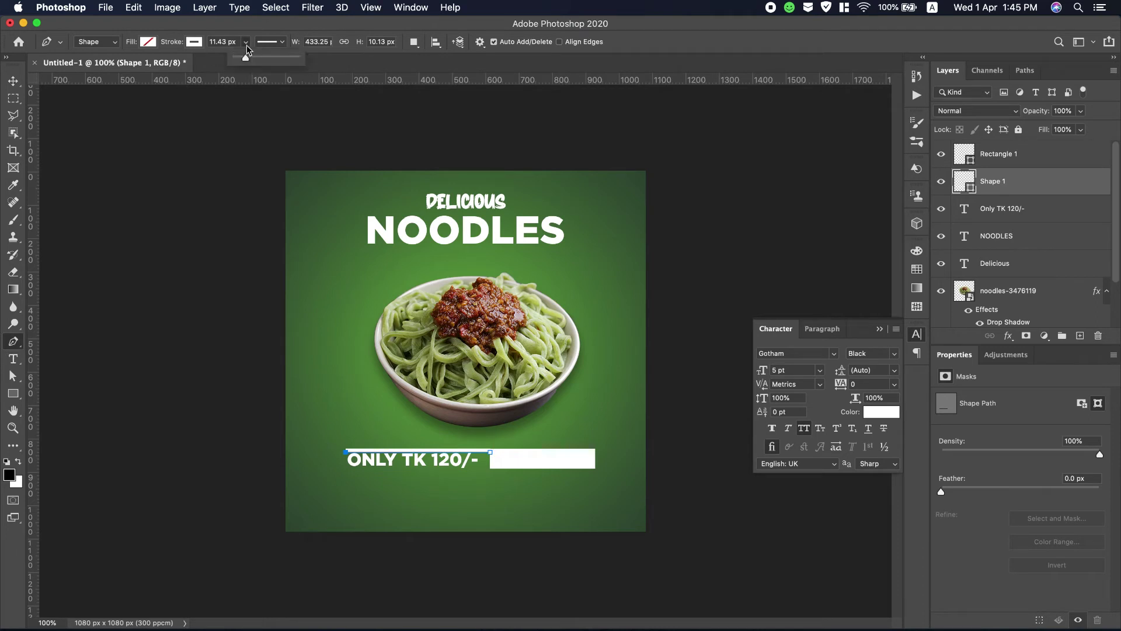
drag(246, 61, 244, 60)
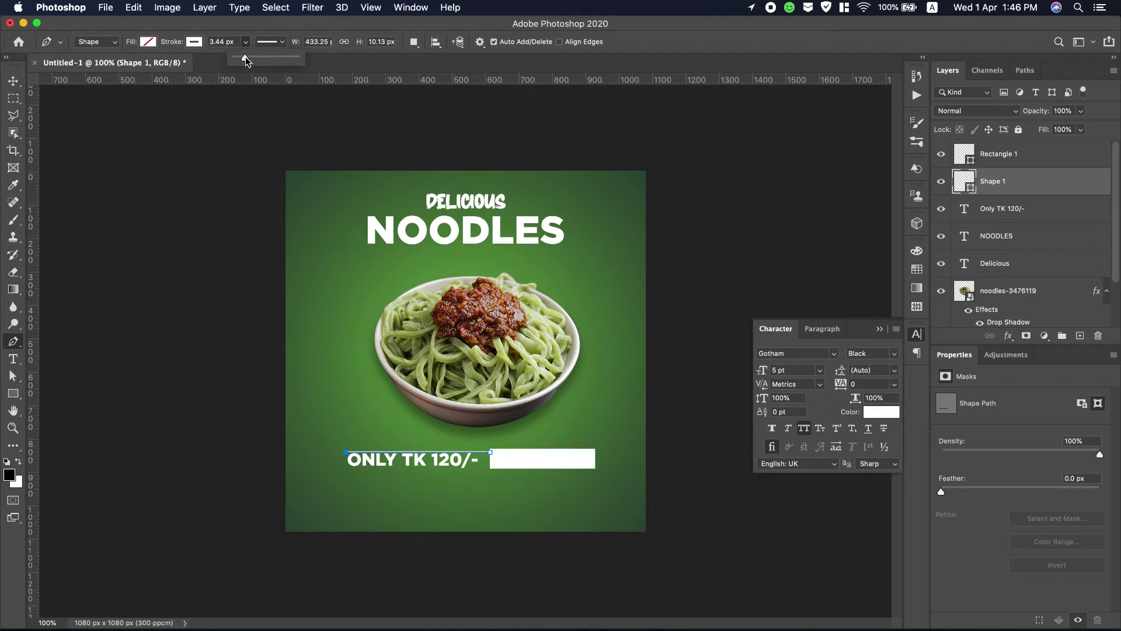
click(206, 38)
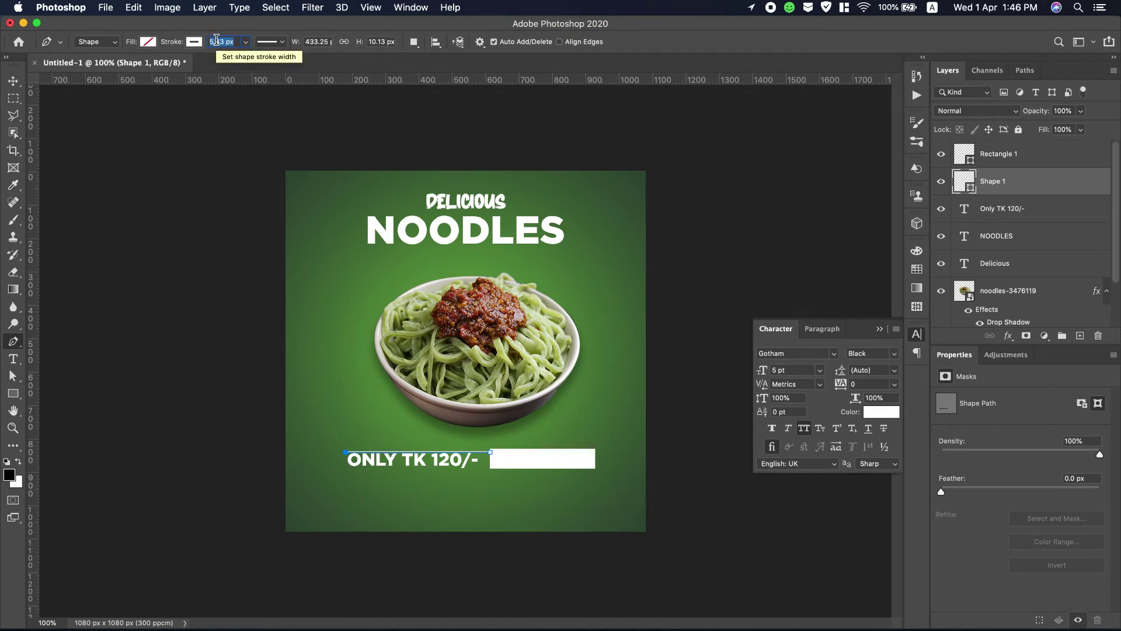
click(13, 81)
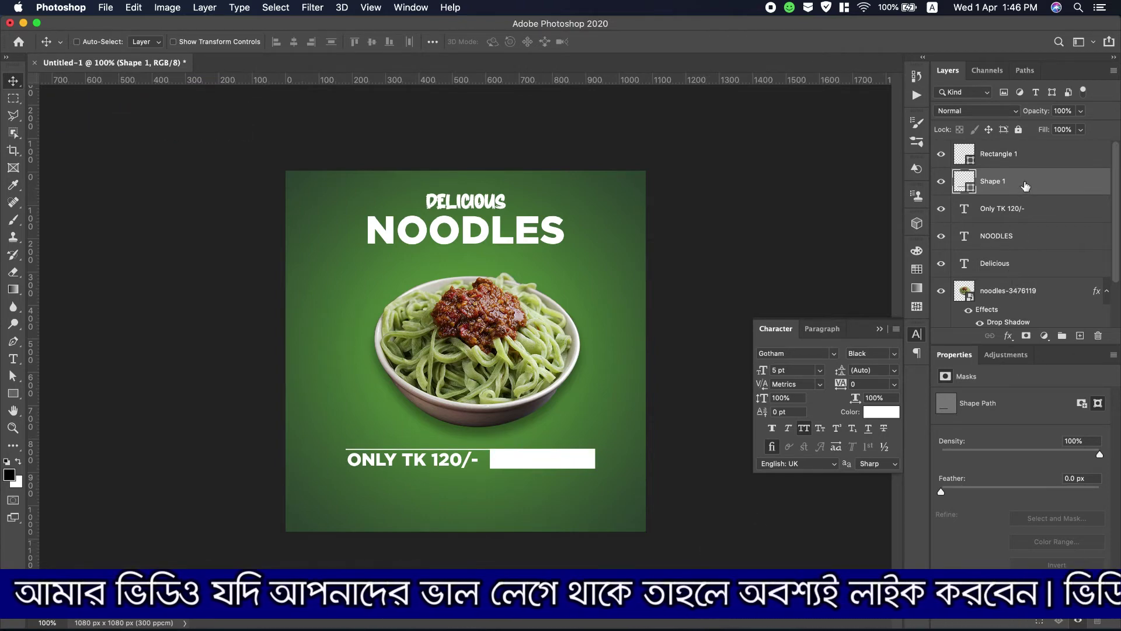
Duplicate the line and move the copy below the price text, level with the bottom edge of the white rectangle.
key(super+j)
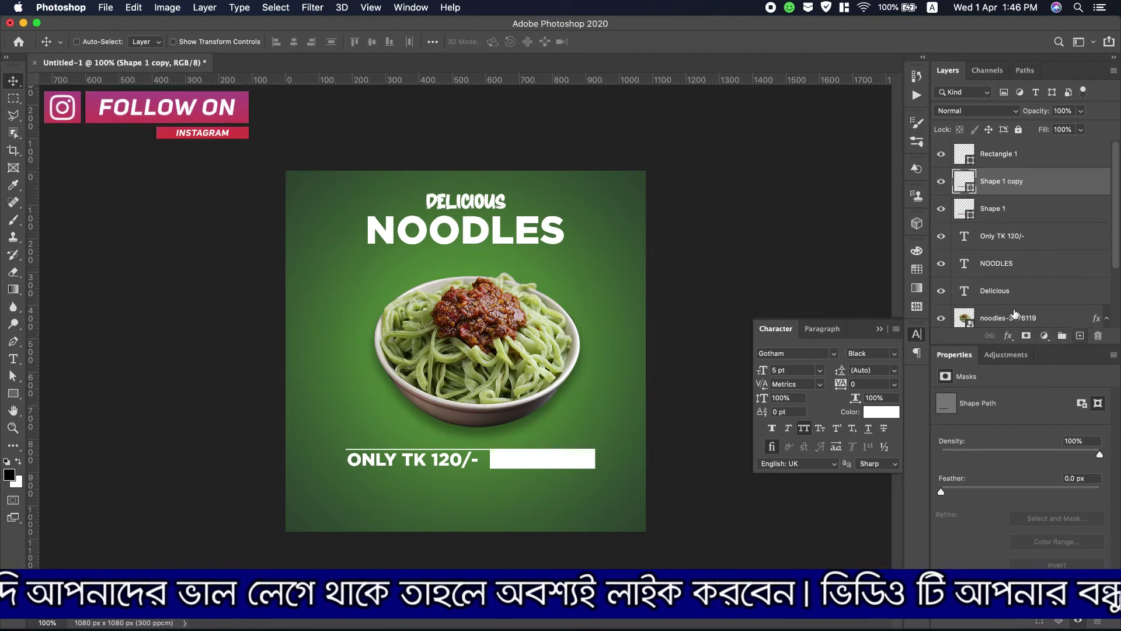
key(Down)
key(Down)
key(Down)
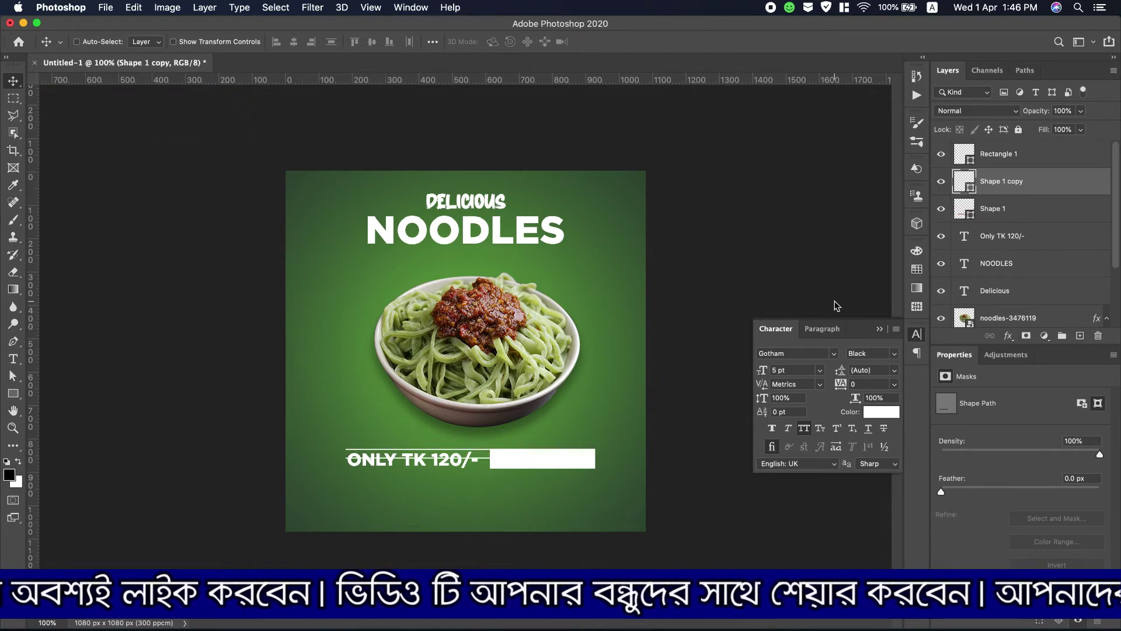
key(shift+Down)
key(shift+Down)
key(shift+Down)
key(shift+Down)
key(shift+Down)
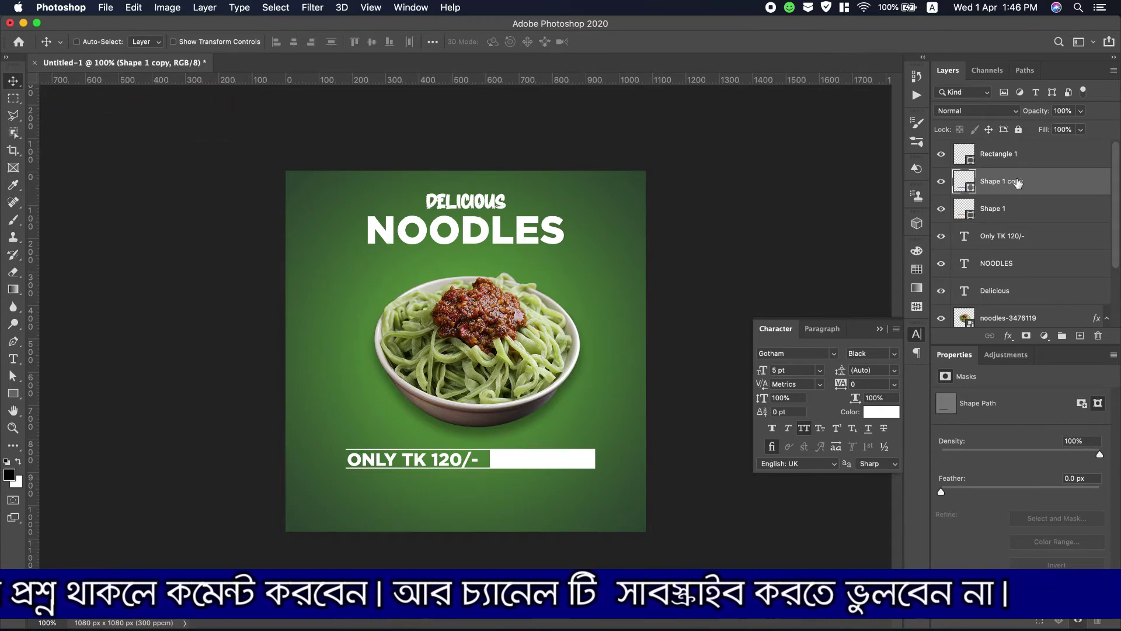
Nudge the price text up slightly and to the left, to X 145.8 px, Y 837.5 px.
click(1012, 211)
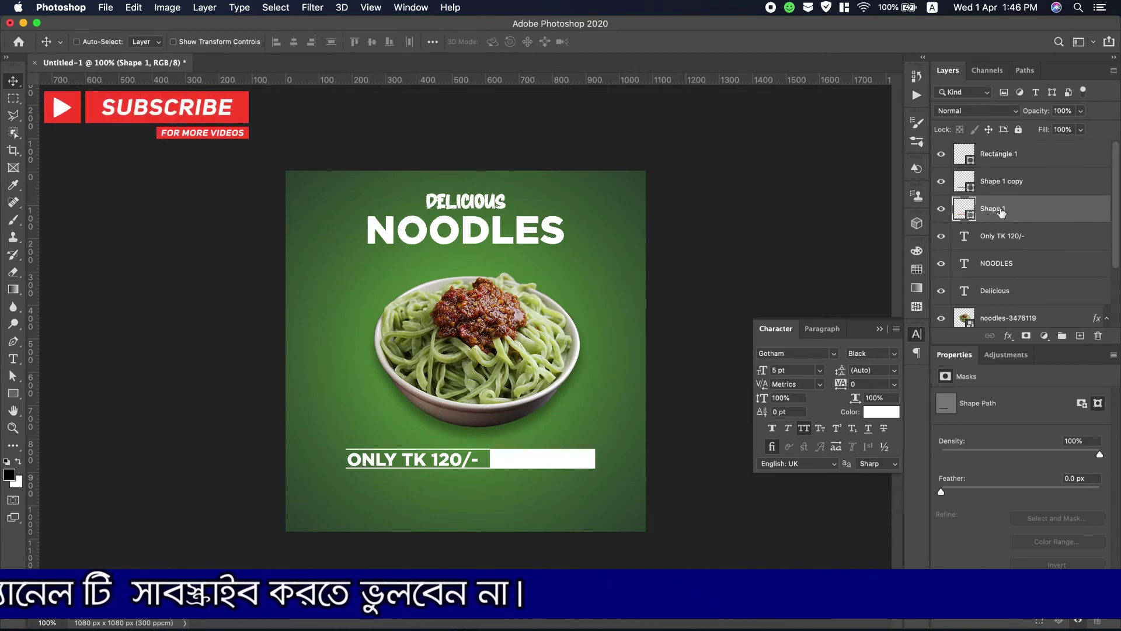
click(1016, 240)
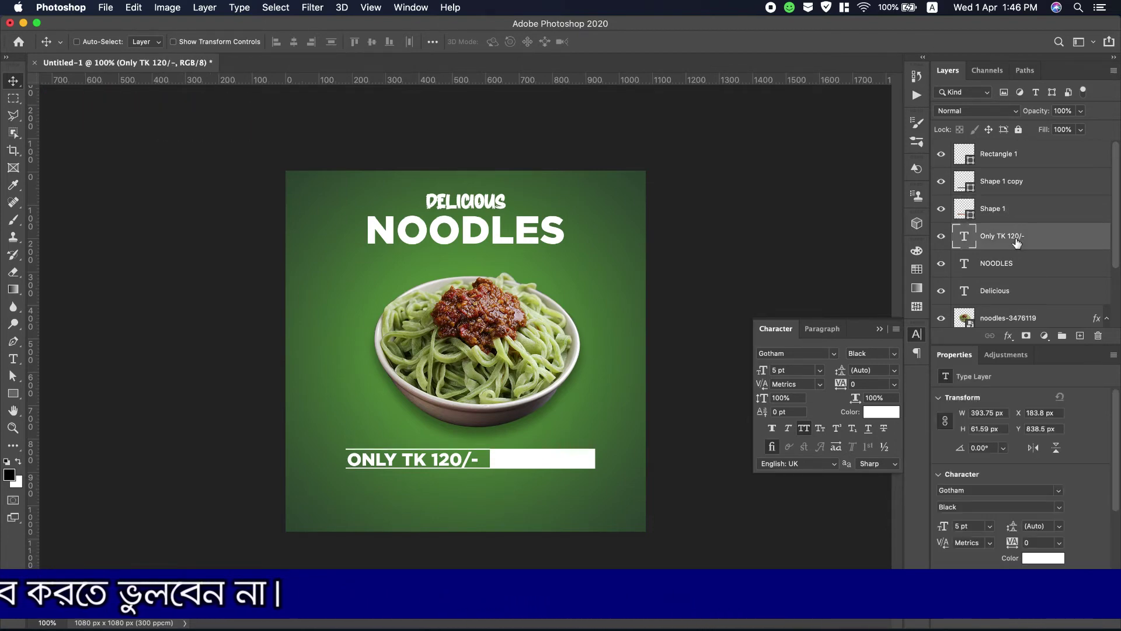
key(Up)
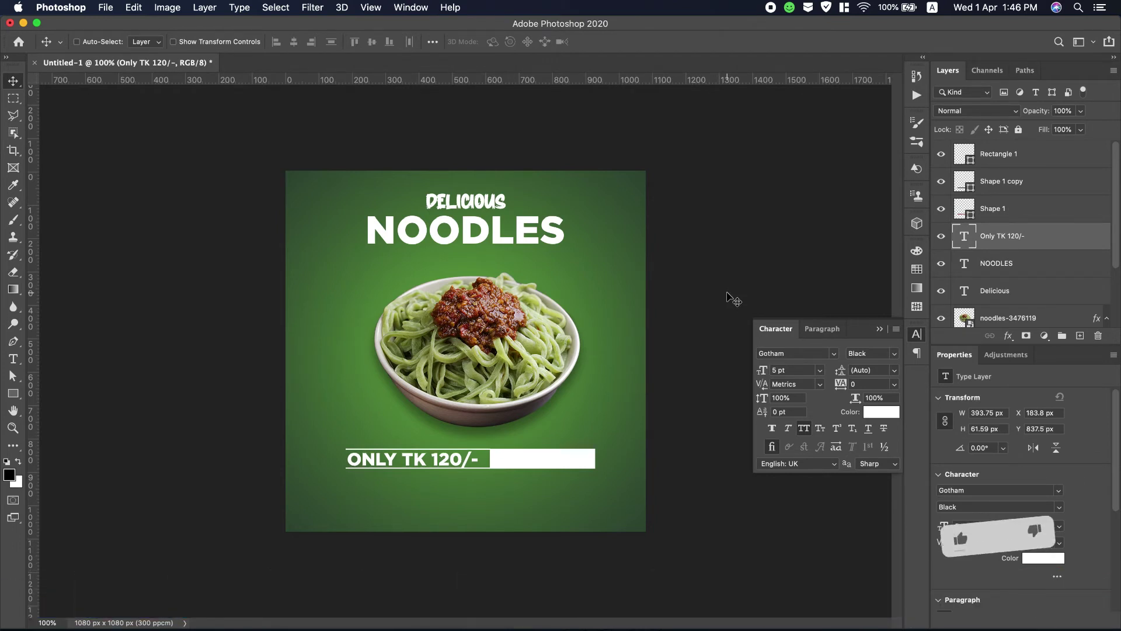
key(Left)
key(Left)
key(Left)
key(Left)
key(Left)
key(Left)
key(Left)
key(Left)
key(Left)
key(Left)
key(Left)
key(Left)
key(Left)
key(Left)
key(Left)
key(Left)
key(Left)
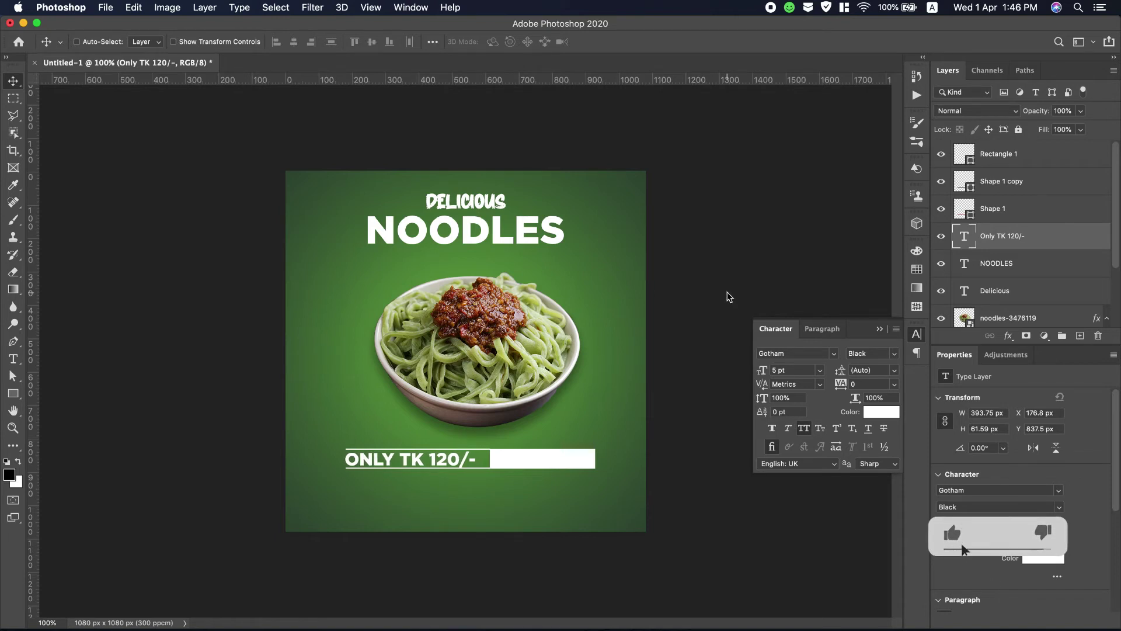
key(Left)
key(Left)
key(Left)
key(Left)
key(Left)
key(Left)
key(Left)
key(Left)
key(Left)
key(Left)
key(Left)
key(Left)
key(Left)
key(Left)
key(Left)
key(Left)
key(Left)
key(Left)
key(Left)
key(Left)
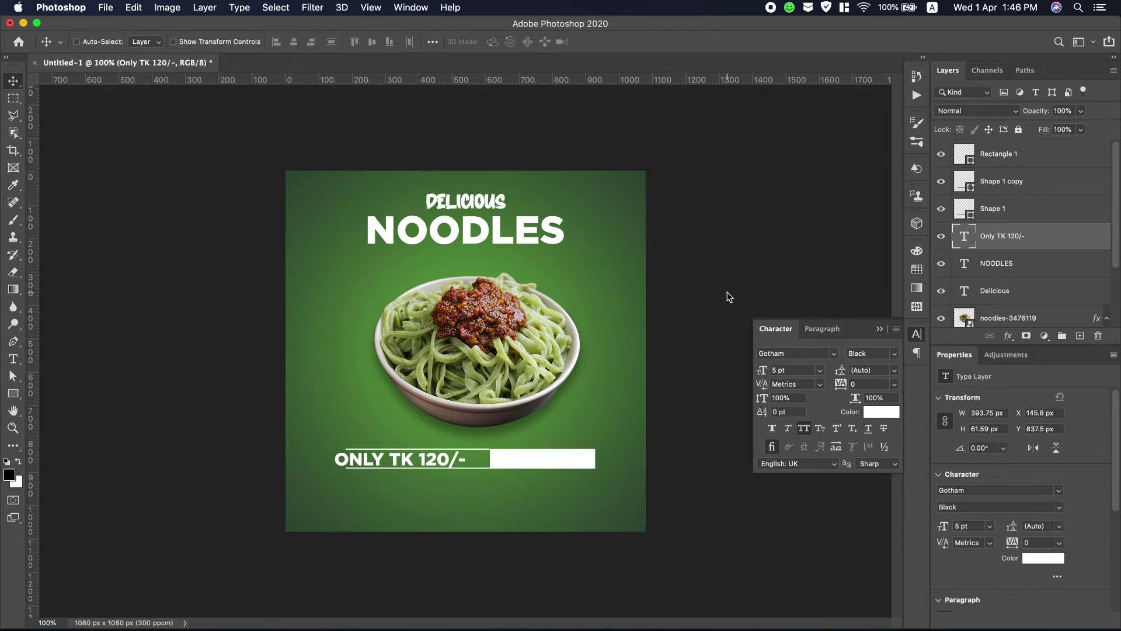
Shift the lines above and below the price text to the left so both start flush with the text.
click(993, 210)
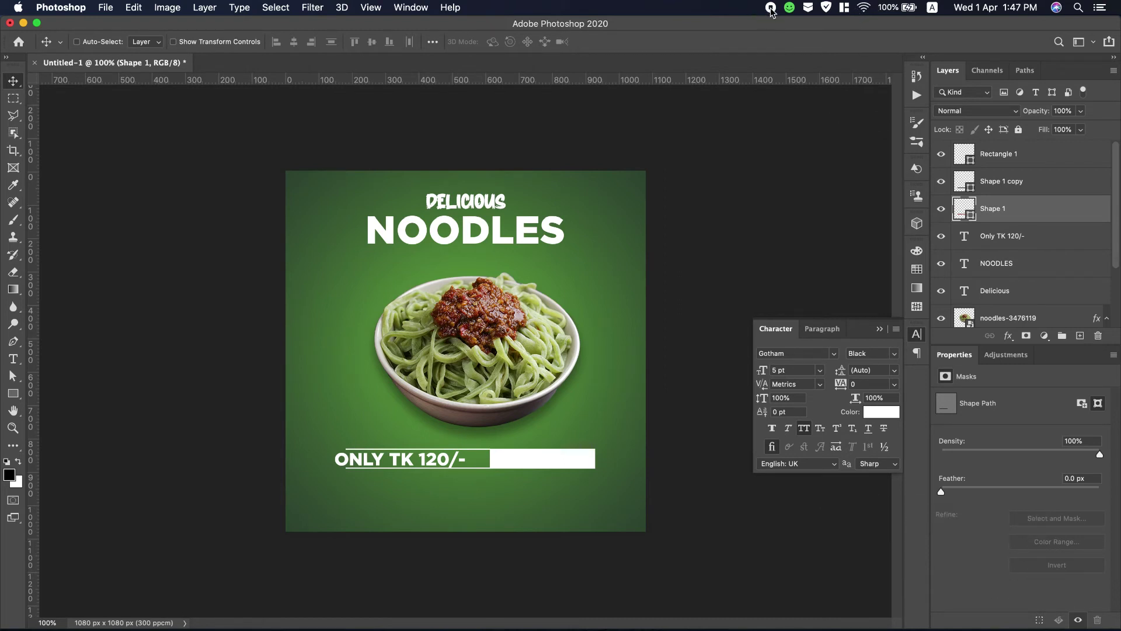
click(800, 484)
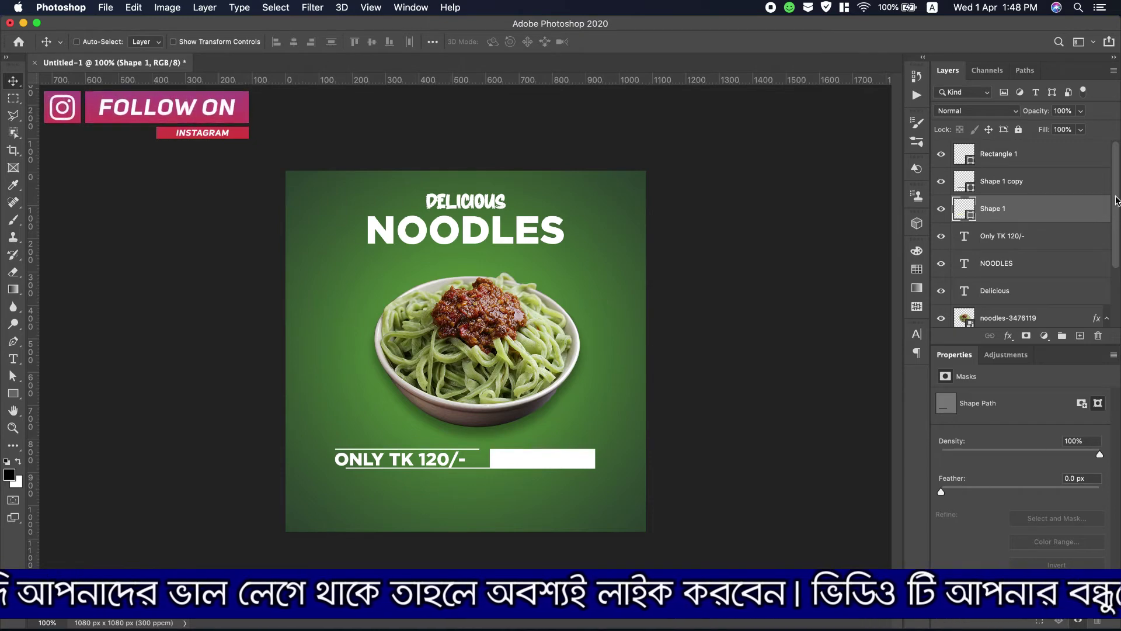
click(1013, 185)
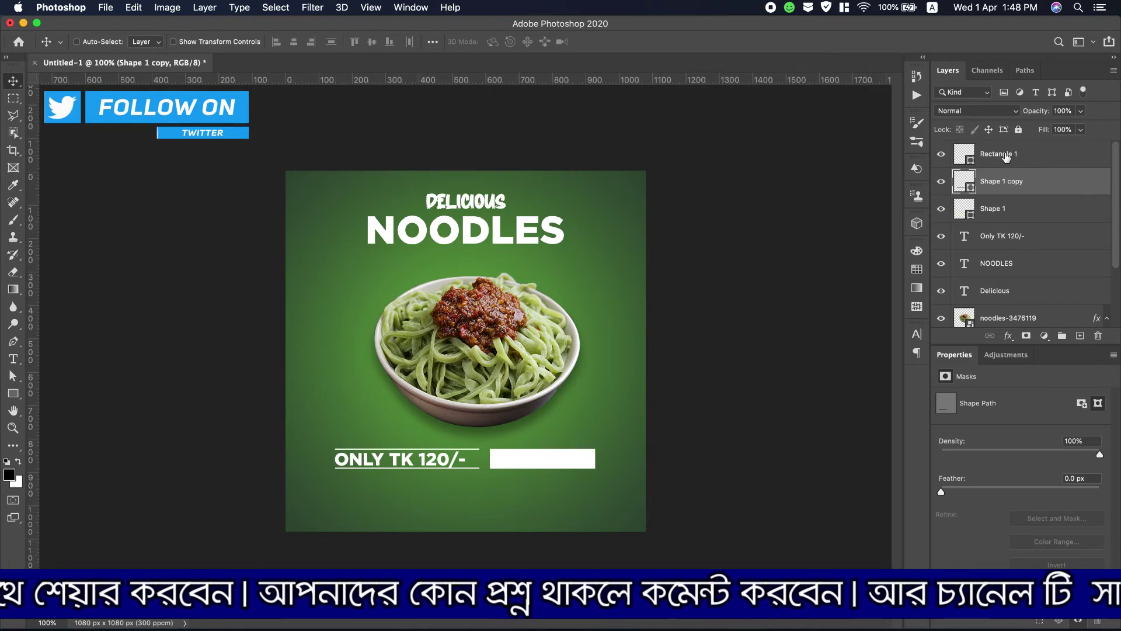
Move the white rectangle left to X 581 px so it meets the ends of the lines around the price text.
click(1058, 154)
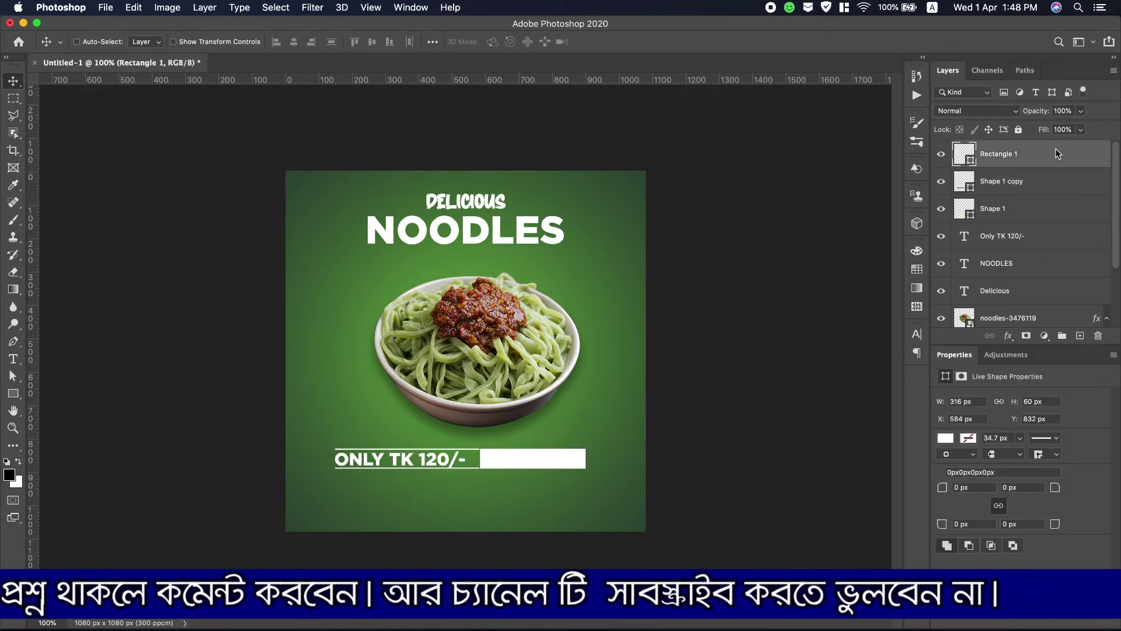
key(Left)
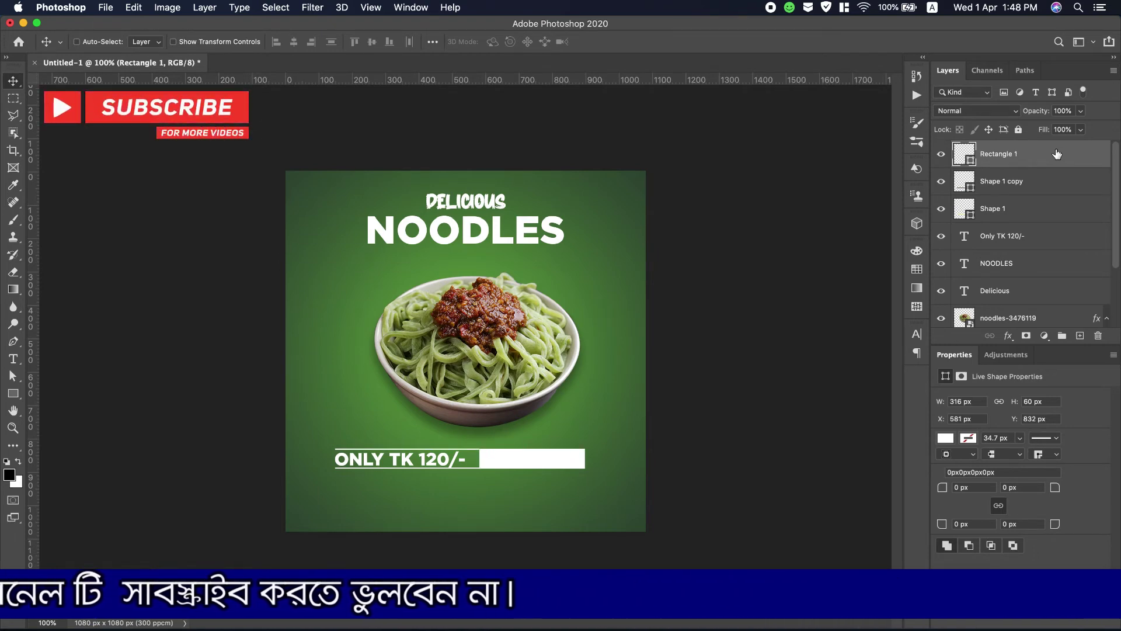
right_click(1057, 154)
click(932, 150)
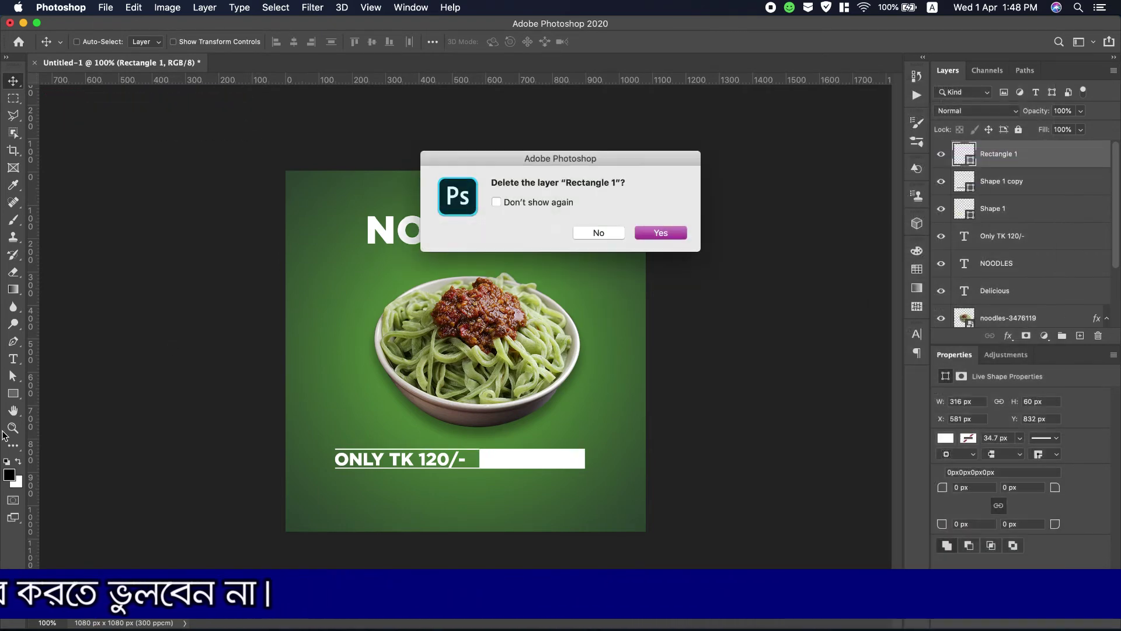
click(607, 233)
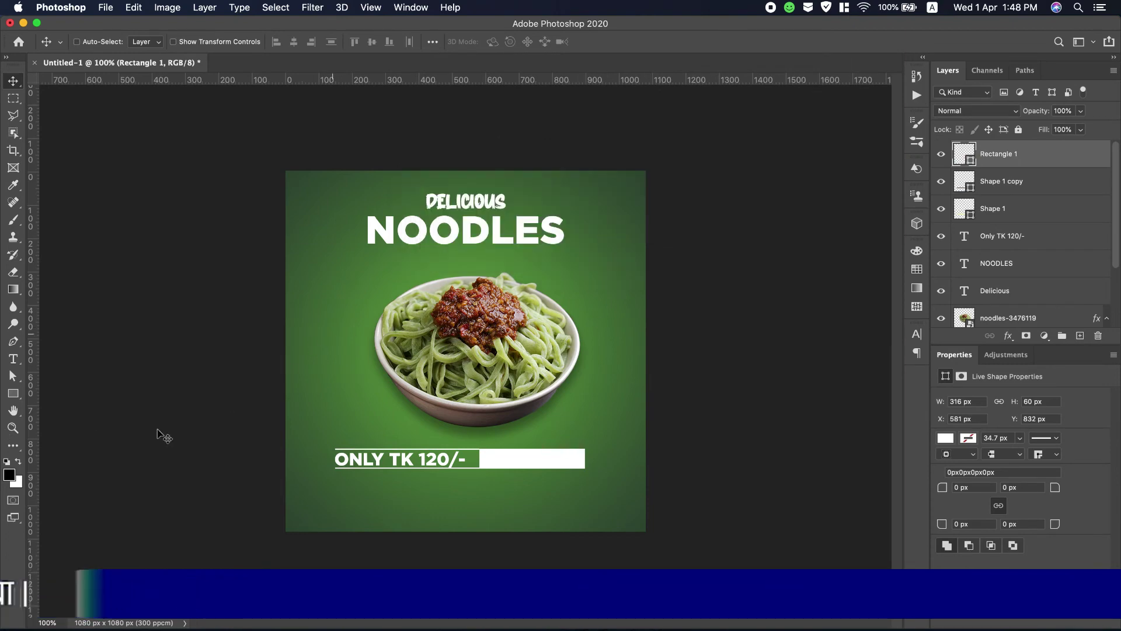
Try nudging the line above the price text down against the white rectangle's top edge, and move it back.
click(11, 428)
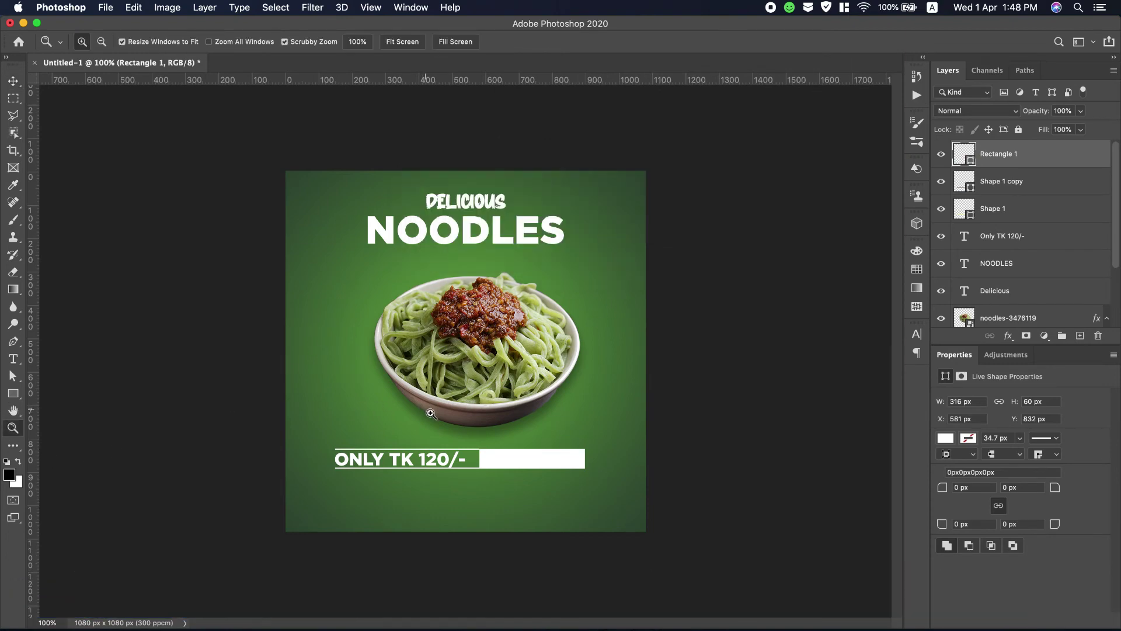
click(514, 474)
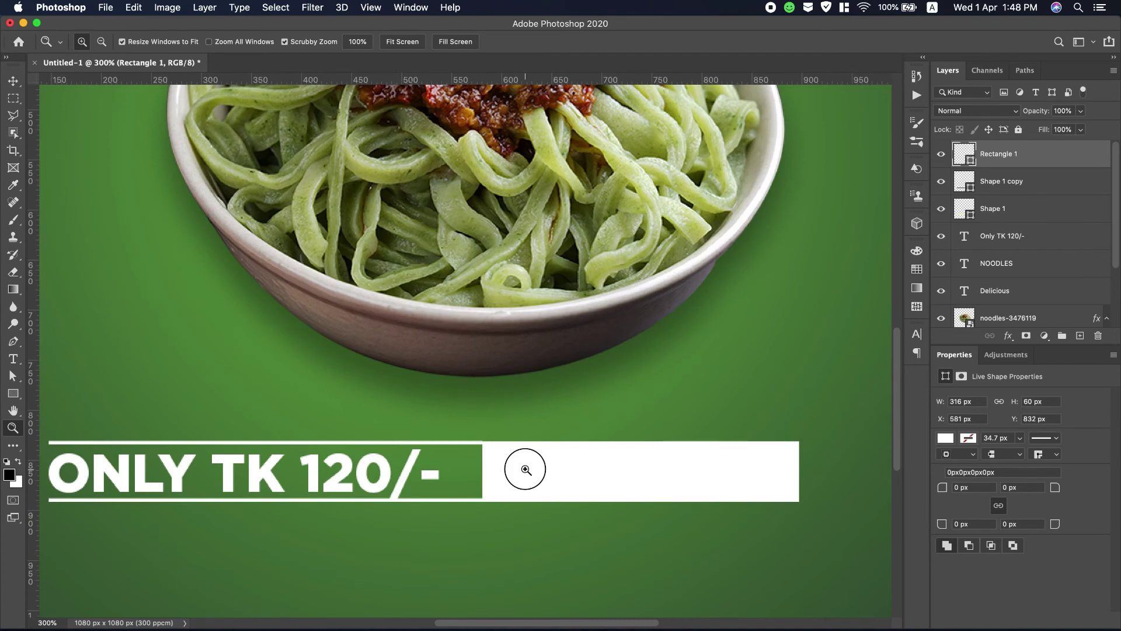
click(526, 469)
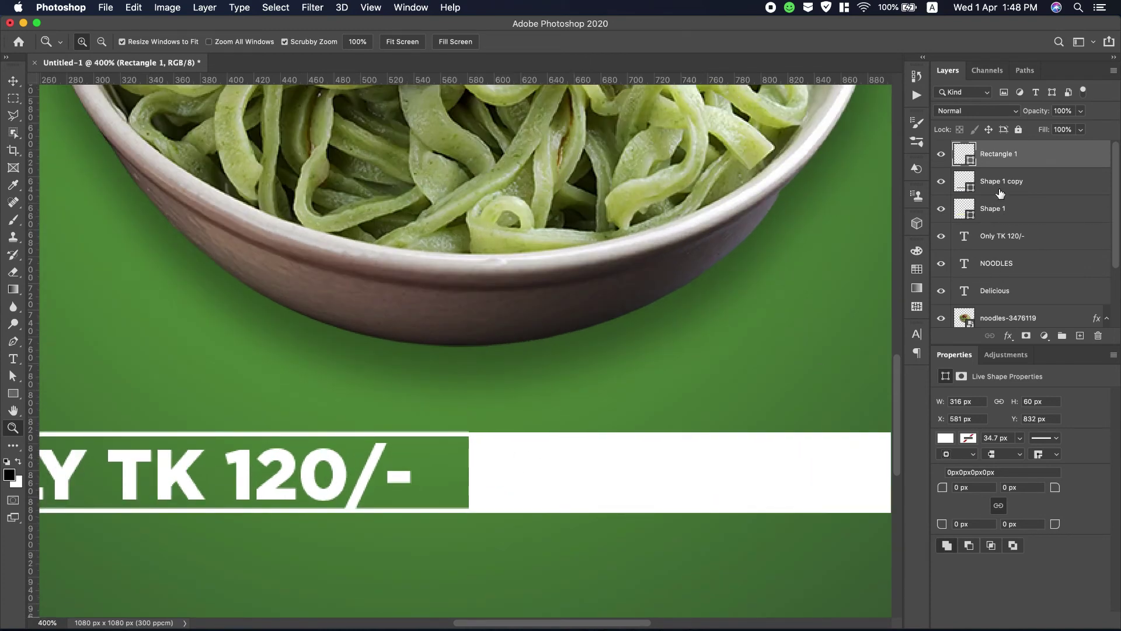
click(996, 209)
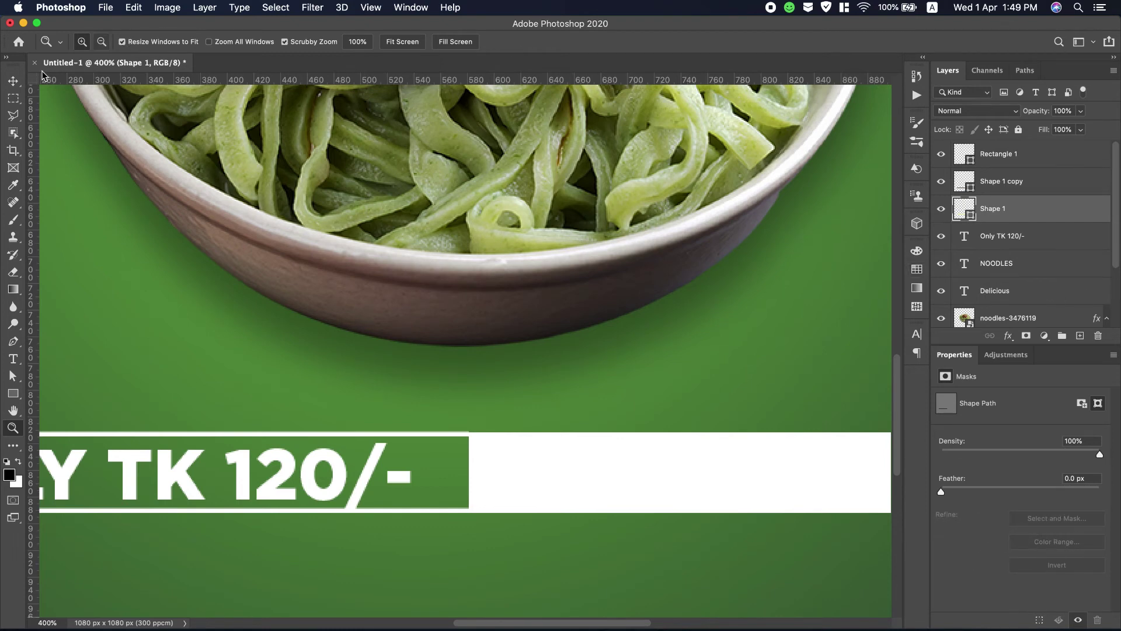
click(14, 82)
key(Down)
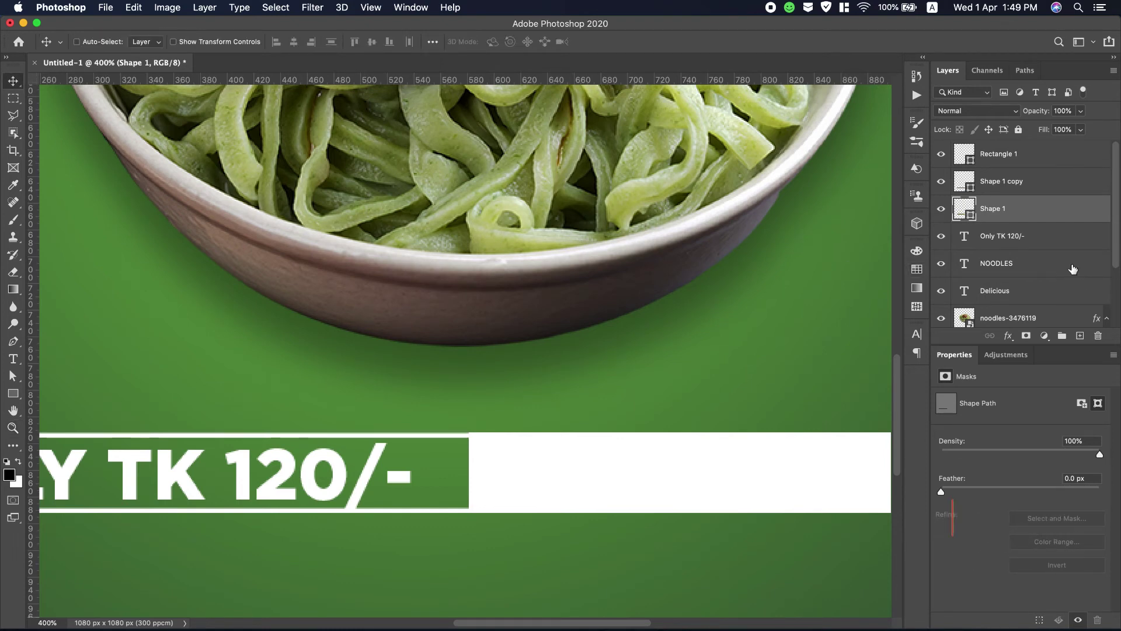
key(Up)
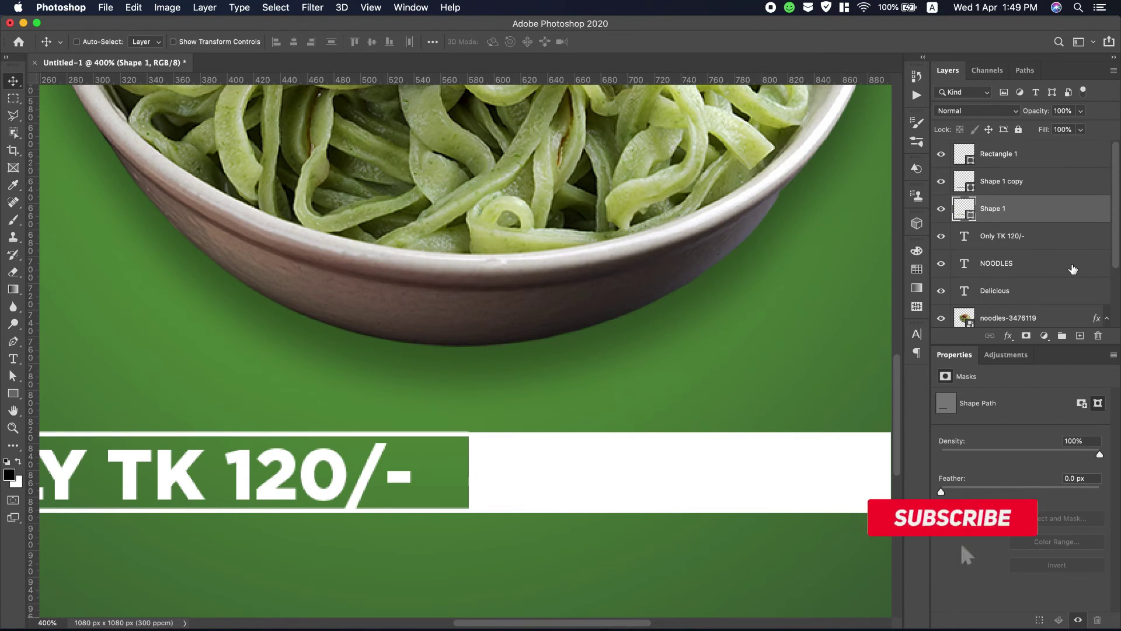
Add the text "ORDER NOW" below the white rectangle in white Gotham Black at 4 pt.
click(12, 430)
click(406, 42)
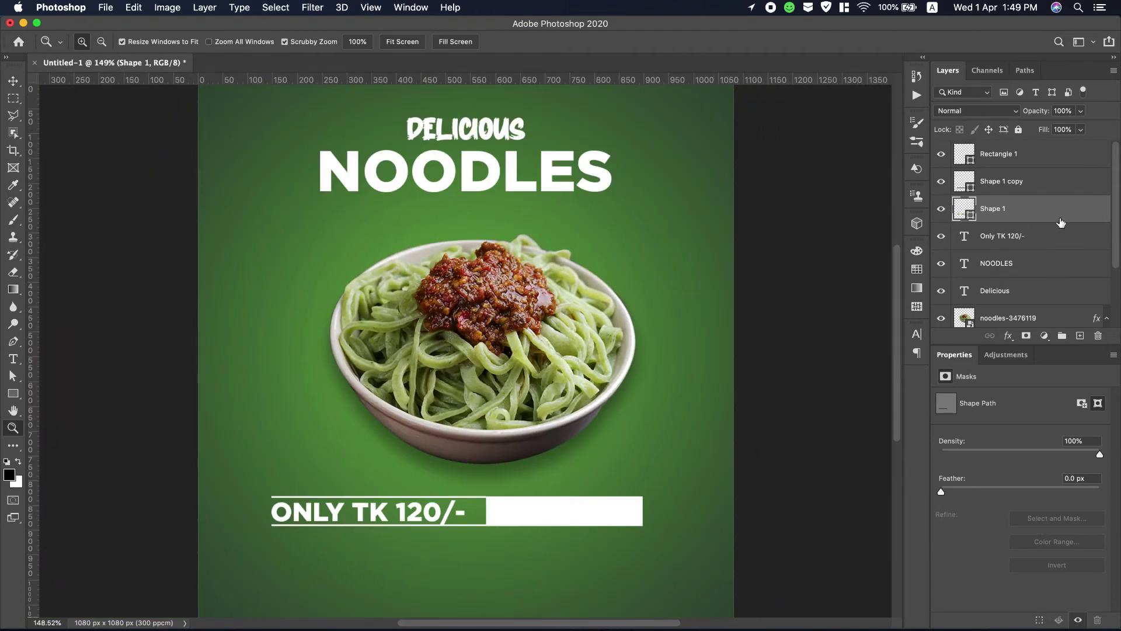
click(13, 360)
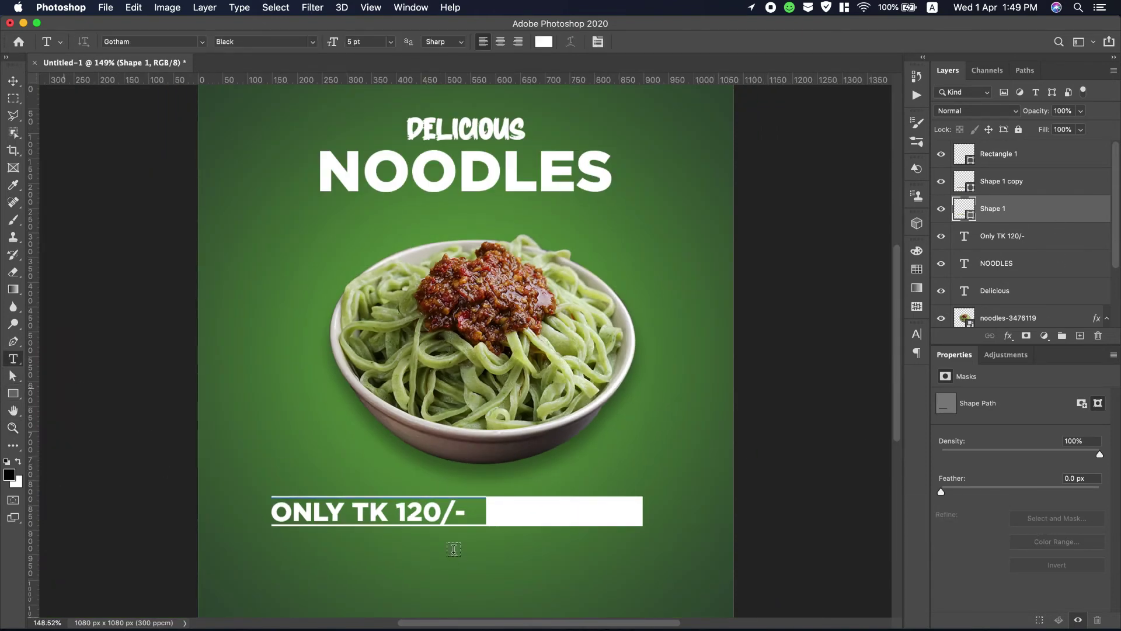
click(497, 563)
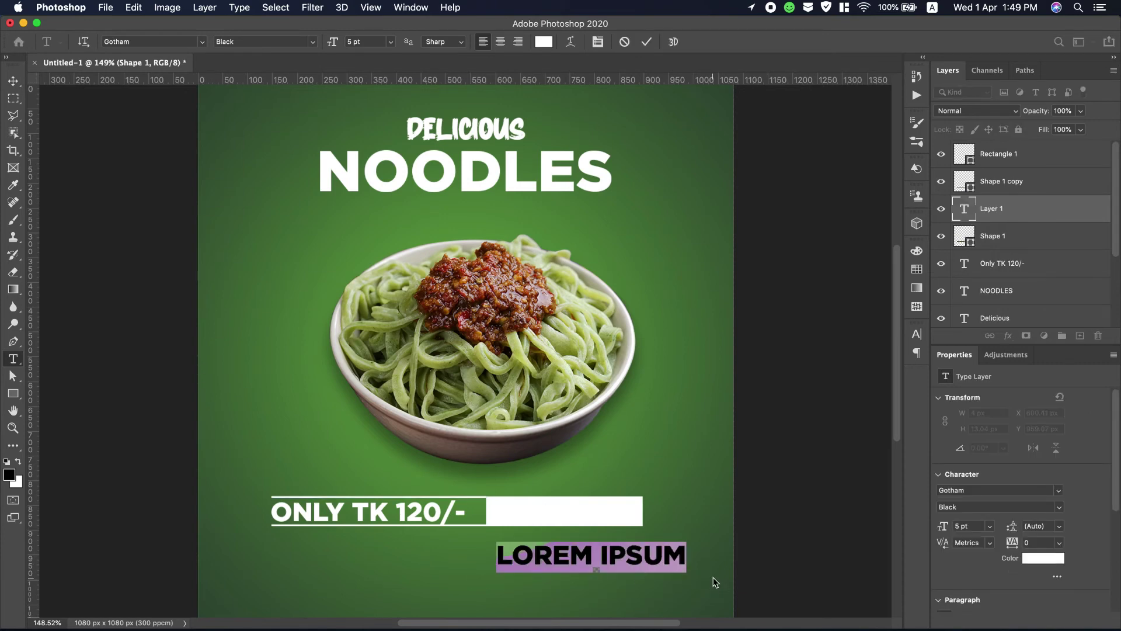
text(ORDER)
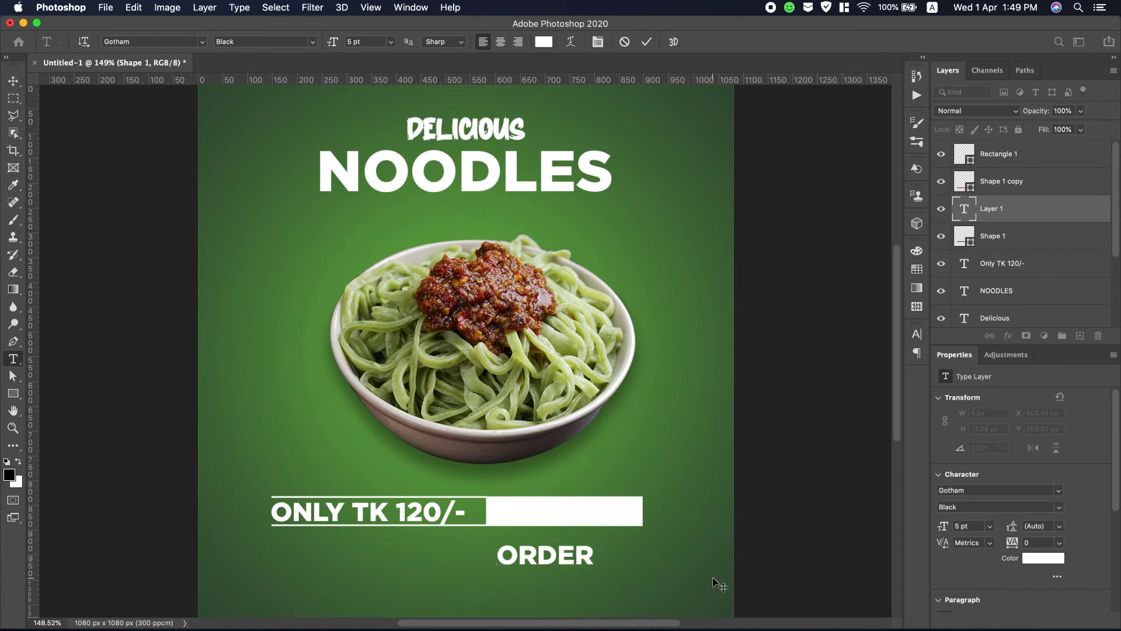
text( NOW)
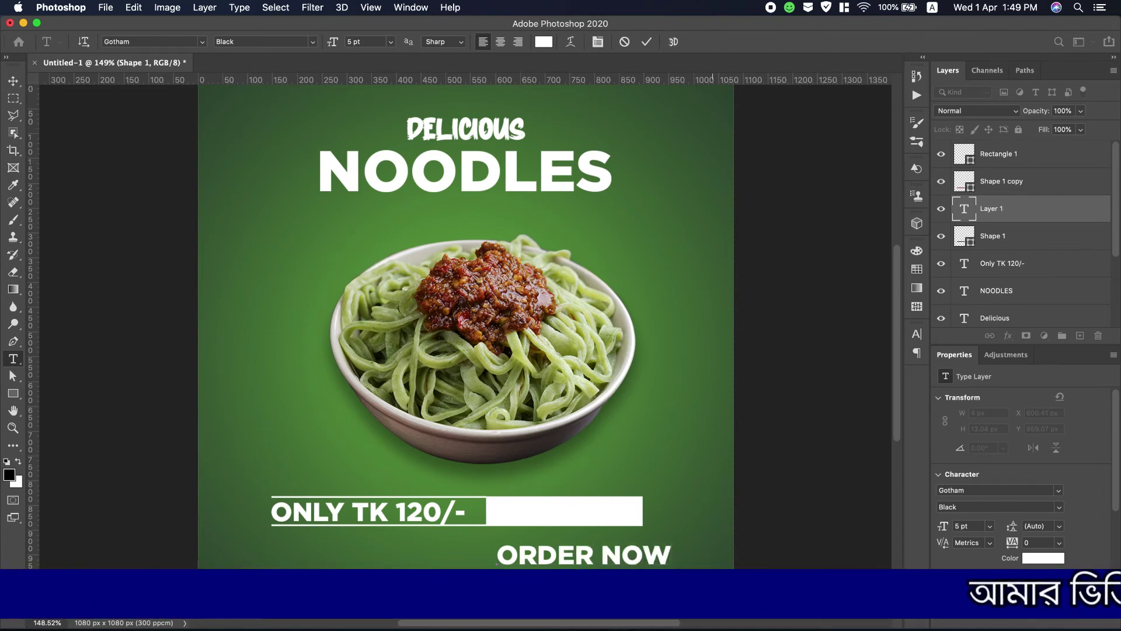
key(super+a)
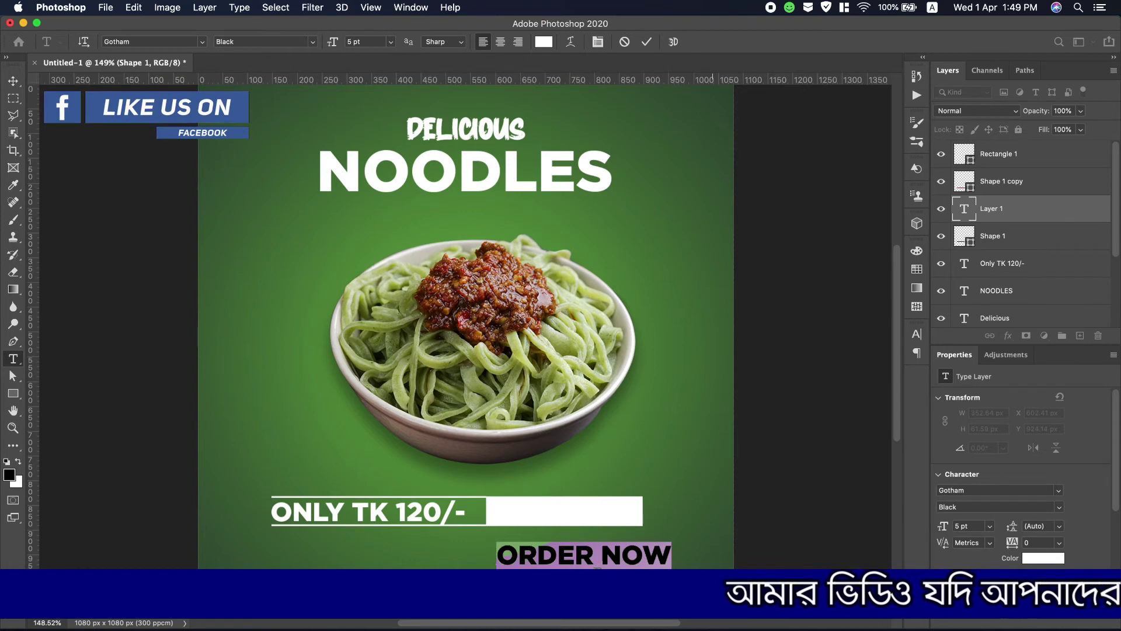
double_click(357, 41)
text(4)
key(Return)
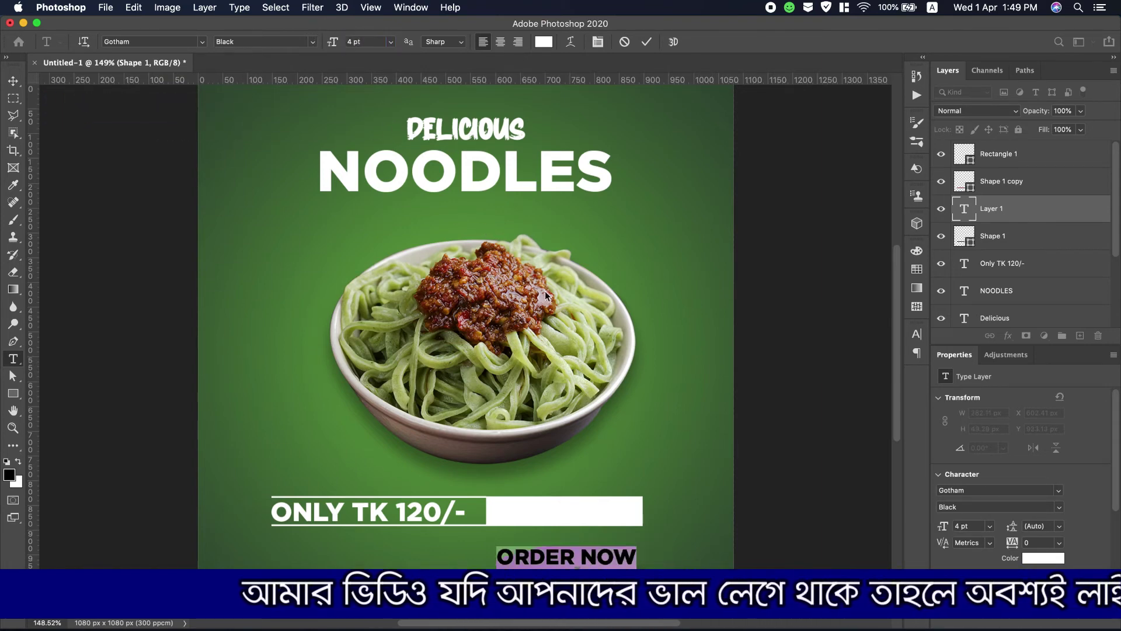
Move the ORDER NOW text onto the white rectangle and bring its layer above the rectangle layer.
click(603, 559)
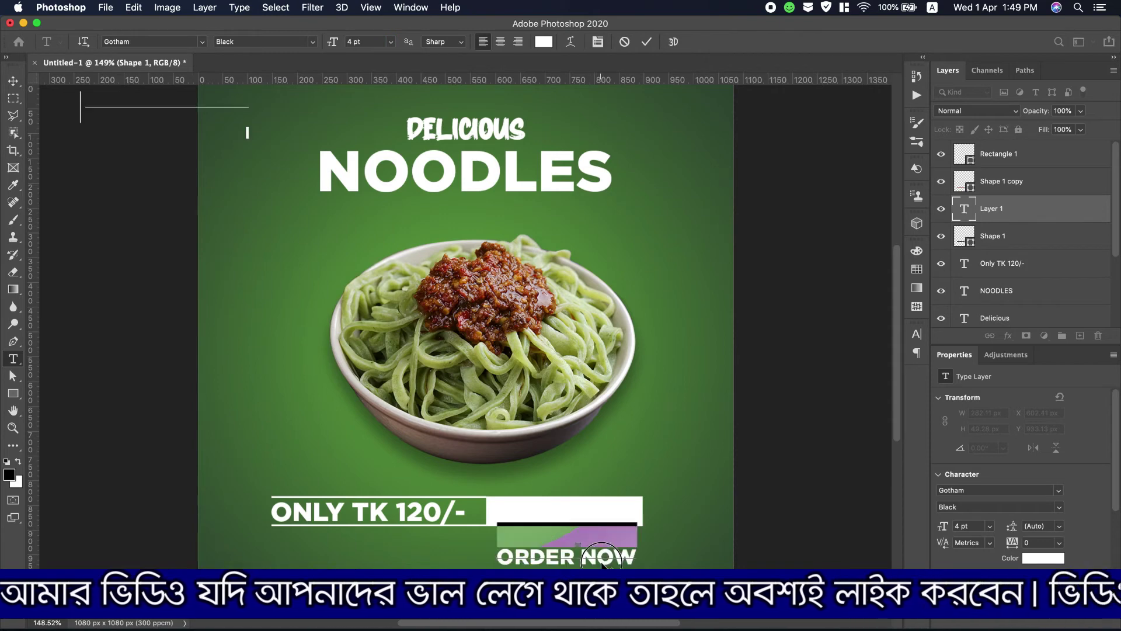
drag(603, 560, 602, 549)
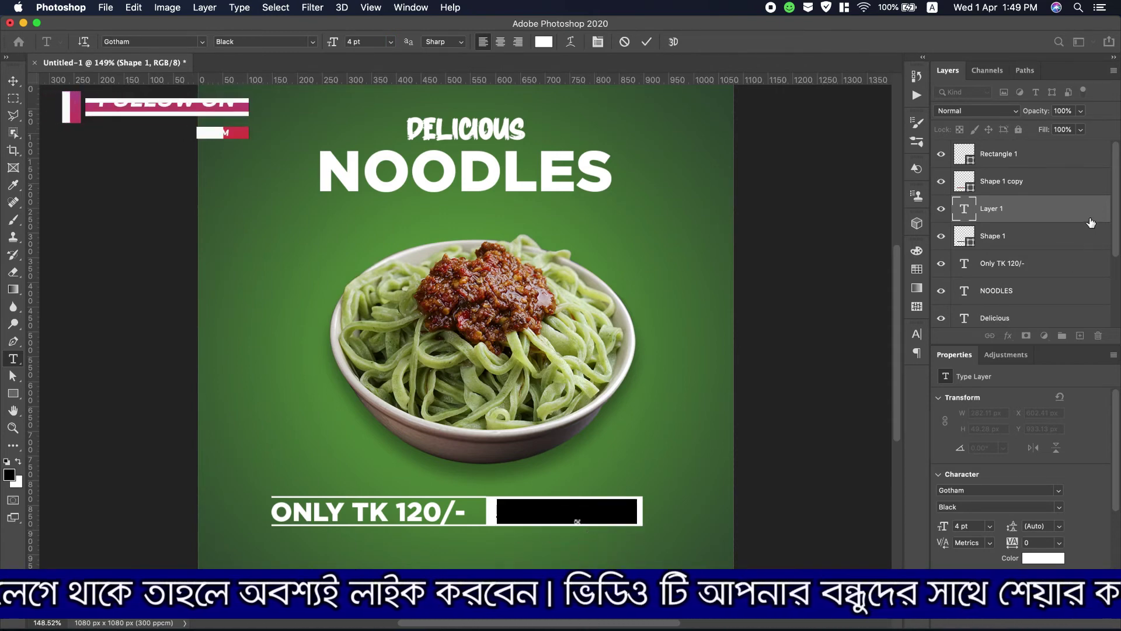
drag(1091, 222, 1088, 158)
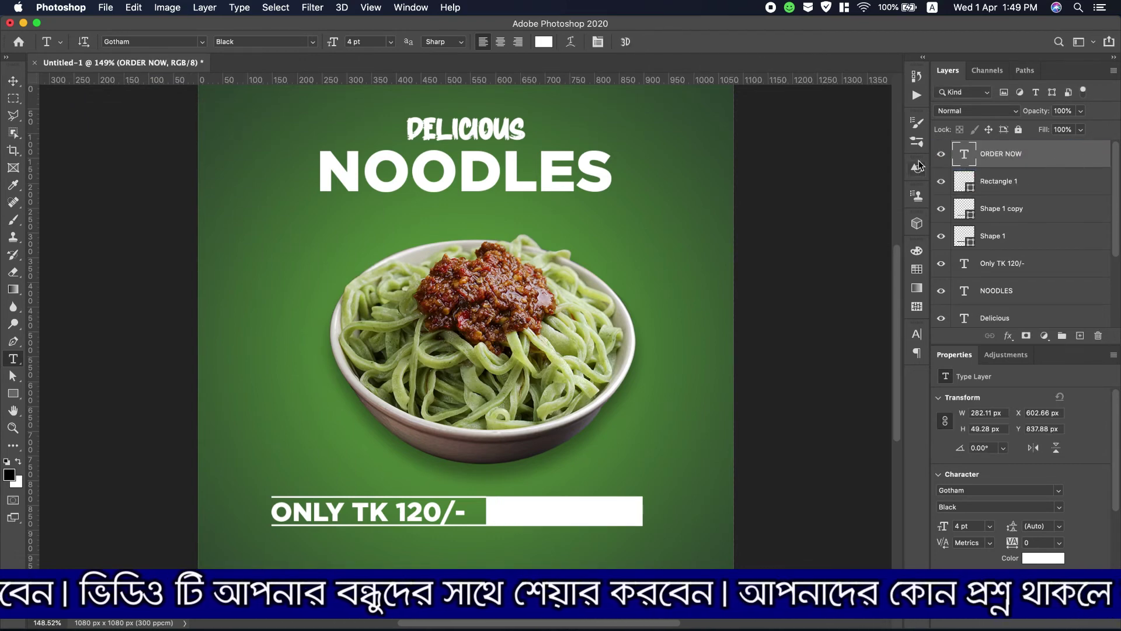
Recolour the ORDER NOW text with the green #48733a sampled from the background.
double_click(965, 154)
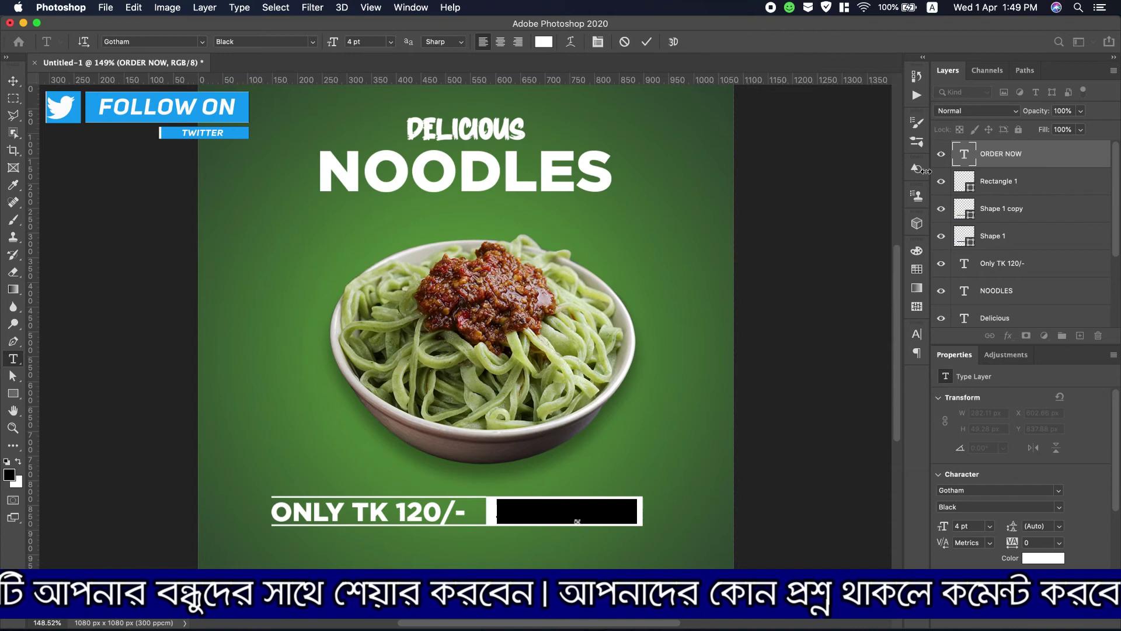
click(543, 42)
click(664, 121)
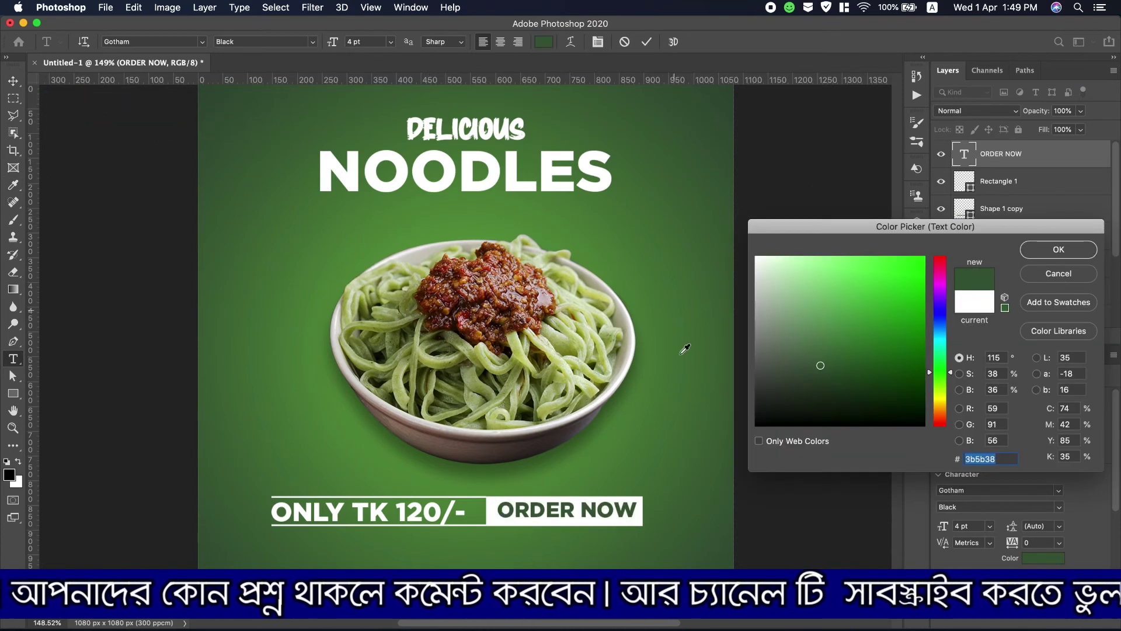
click(675, 425)
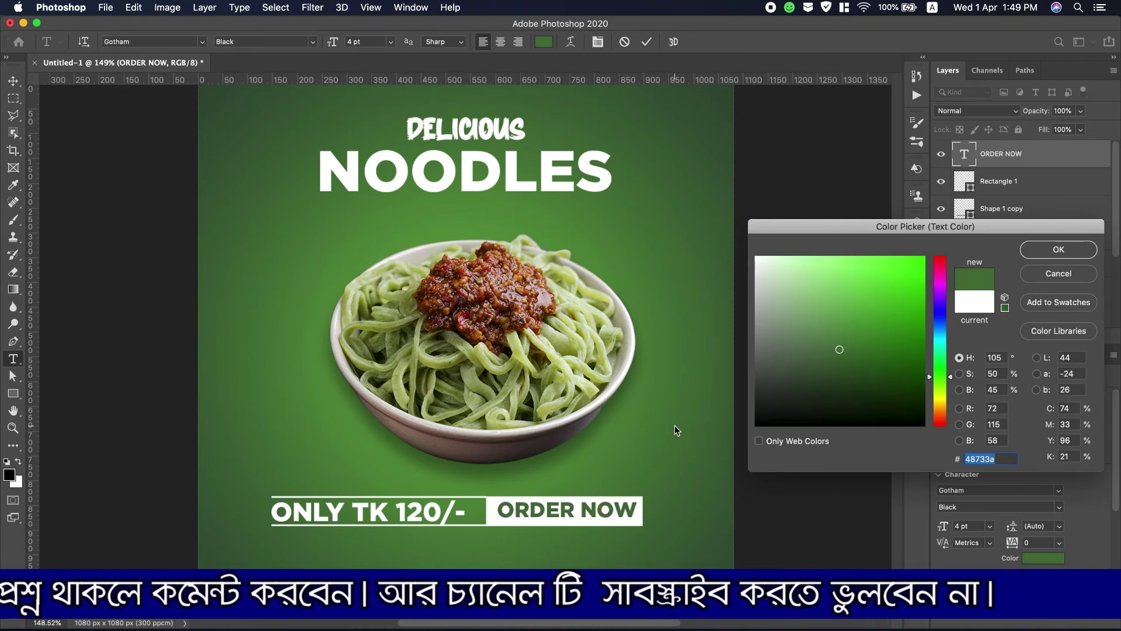
click(1059, 249)
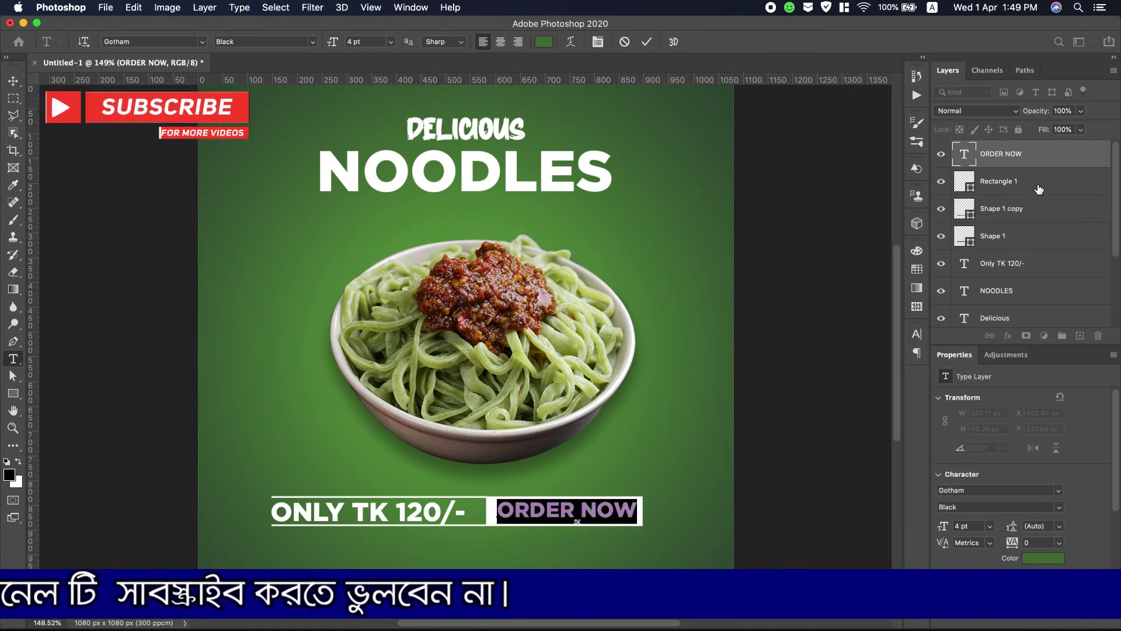
Select the ORDER NOW text together with the white rectangle and centre the text on it.
click(1039, 188)
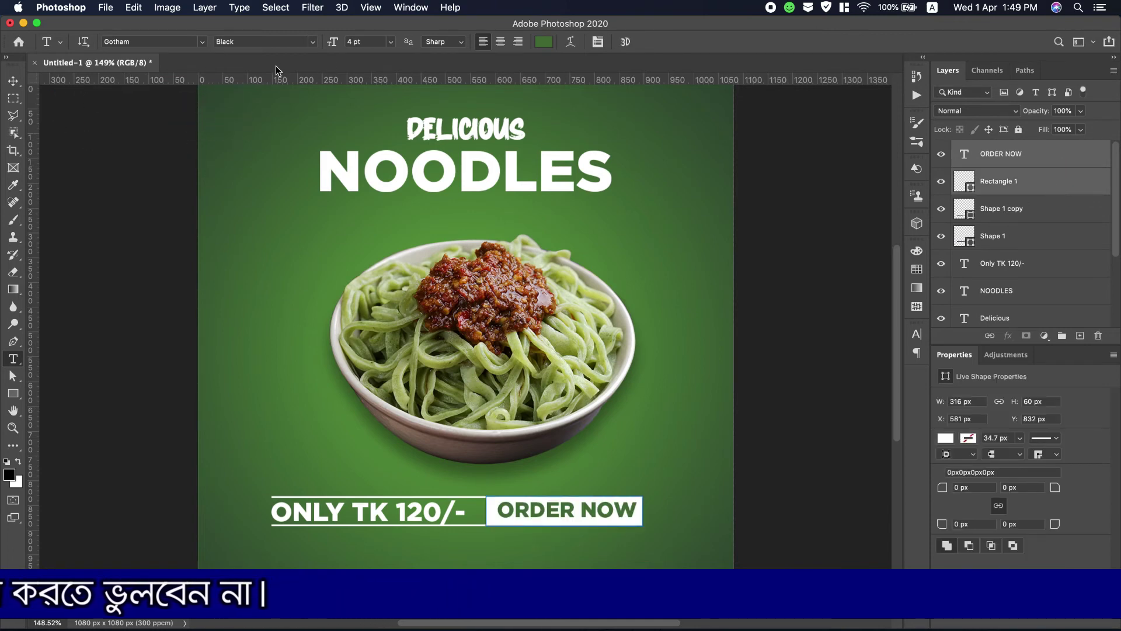
click(13, 82)
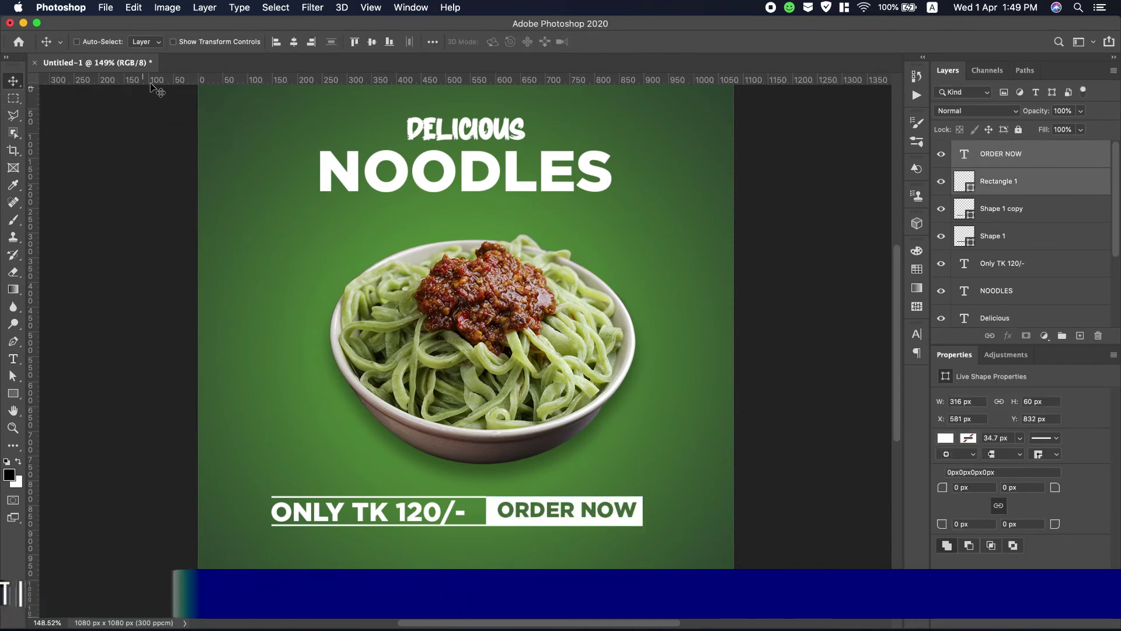
click(295, 42)
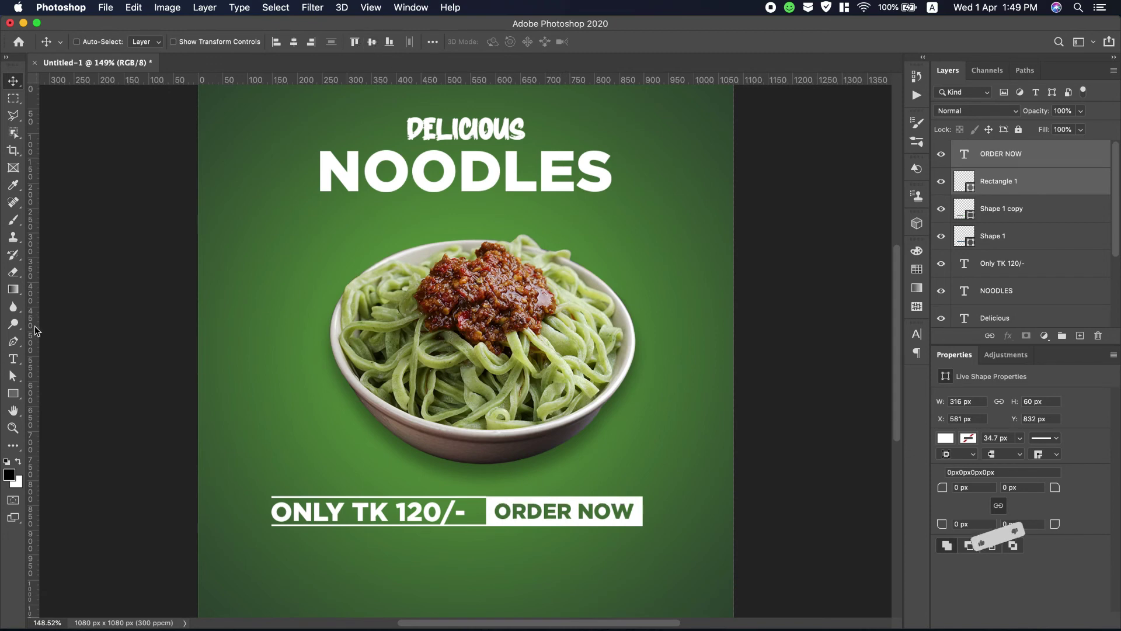
click(13, 358)
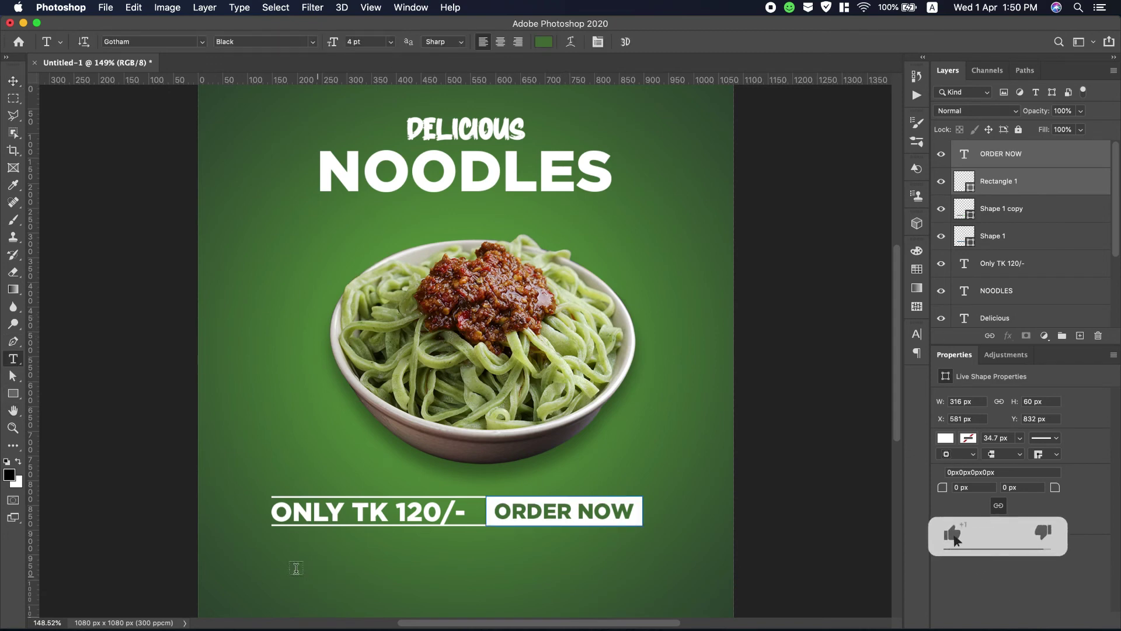
scroll(302, 569, down, 2)
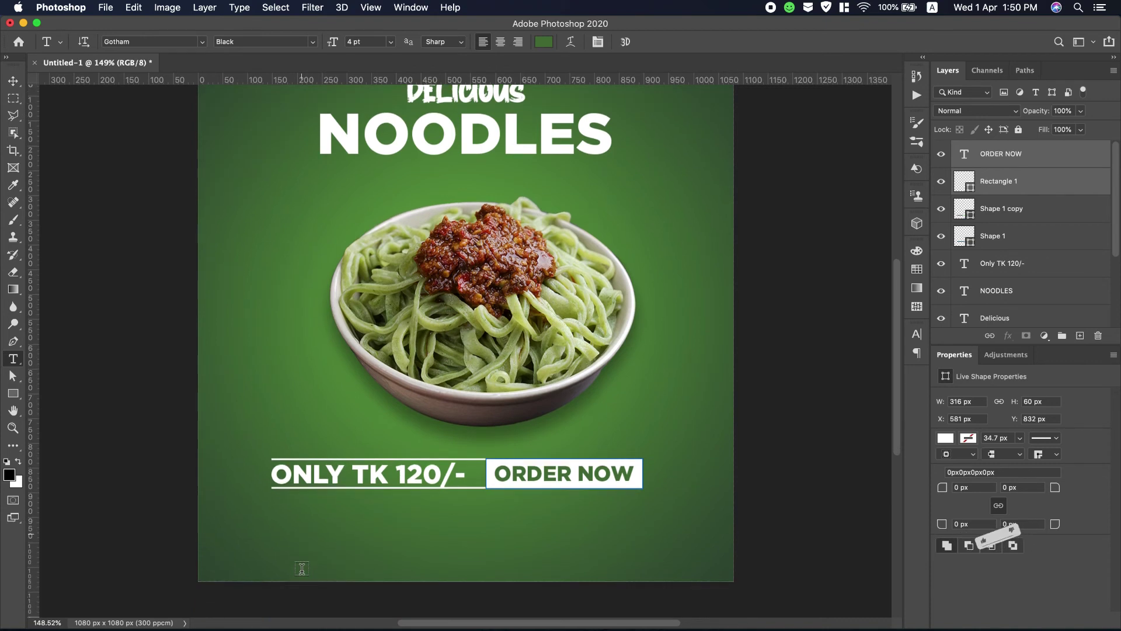
click(287, 524)
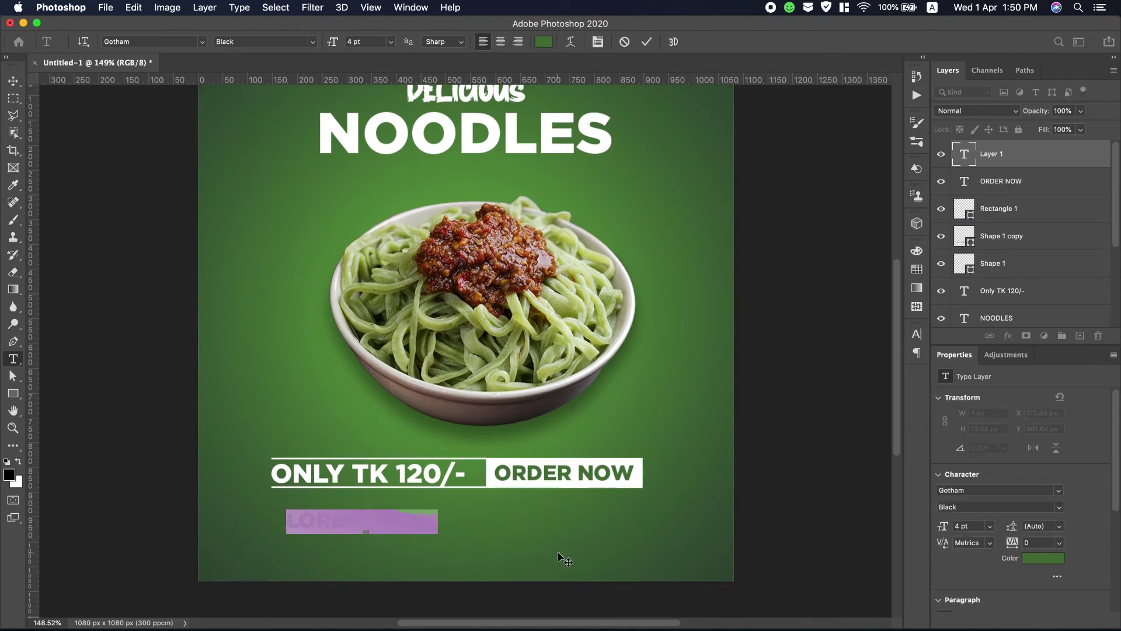
text(W)
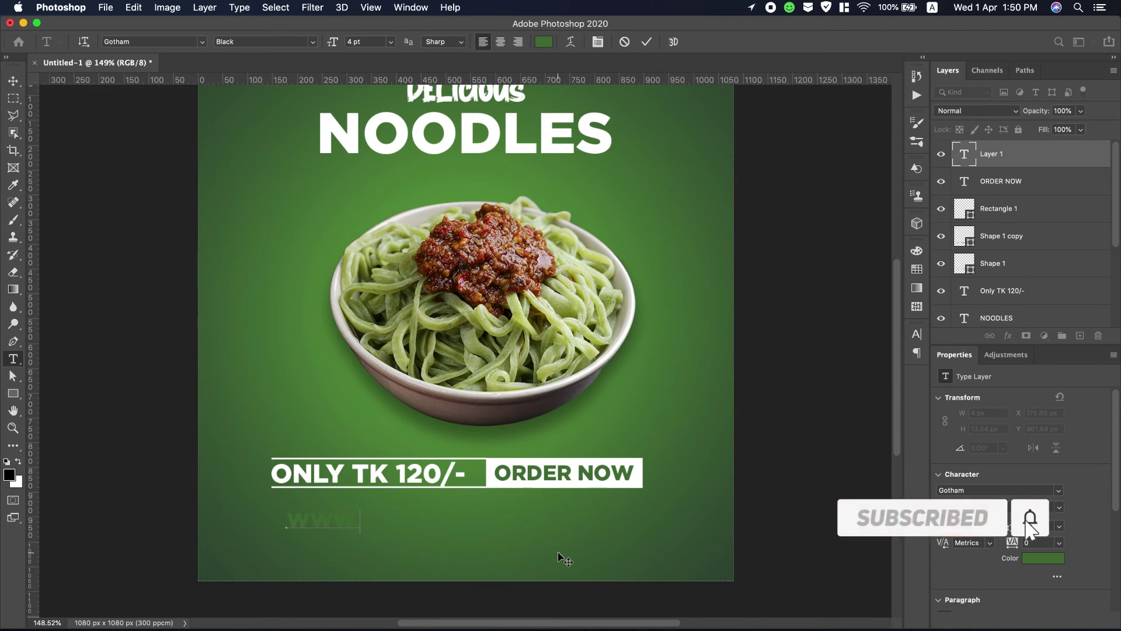
text(WW.FOODP)
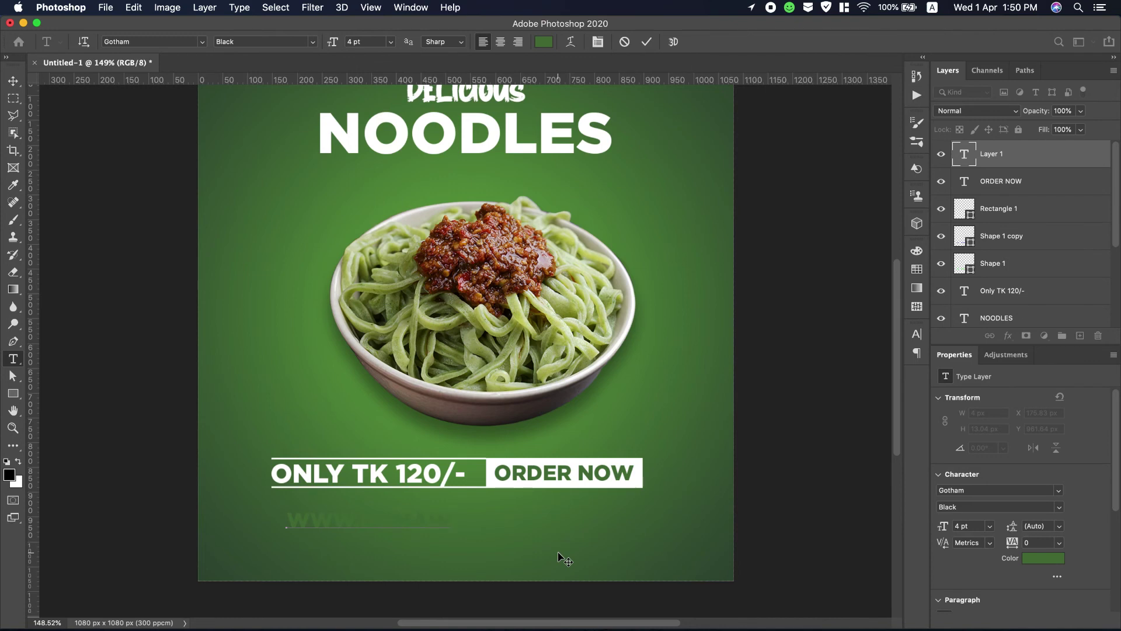
text(ANDANAME)
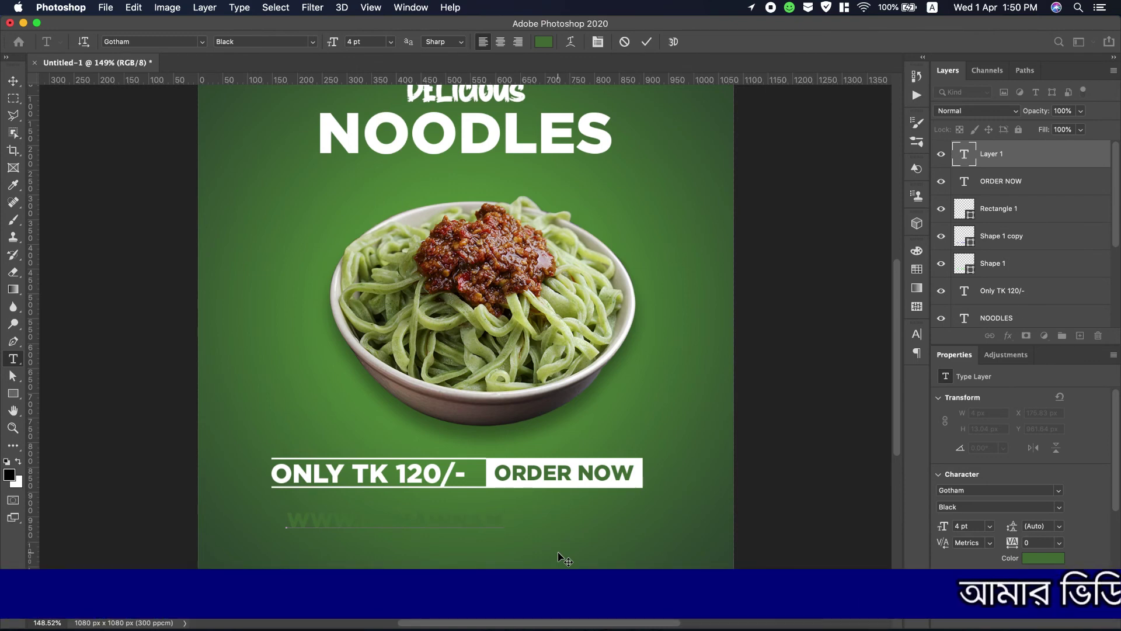
text(.)
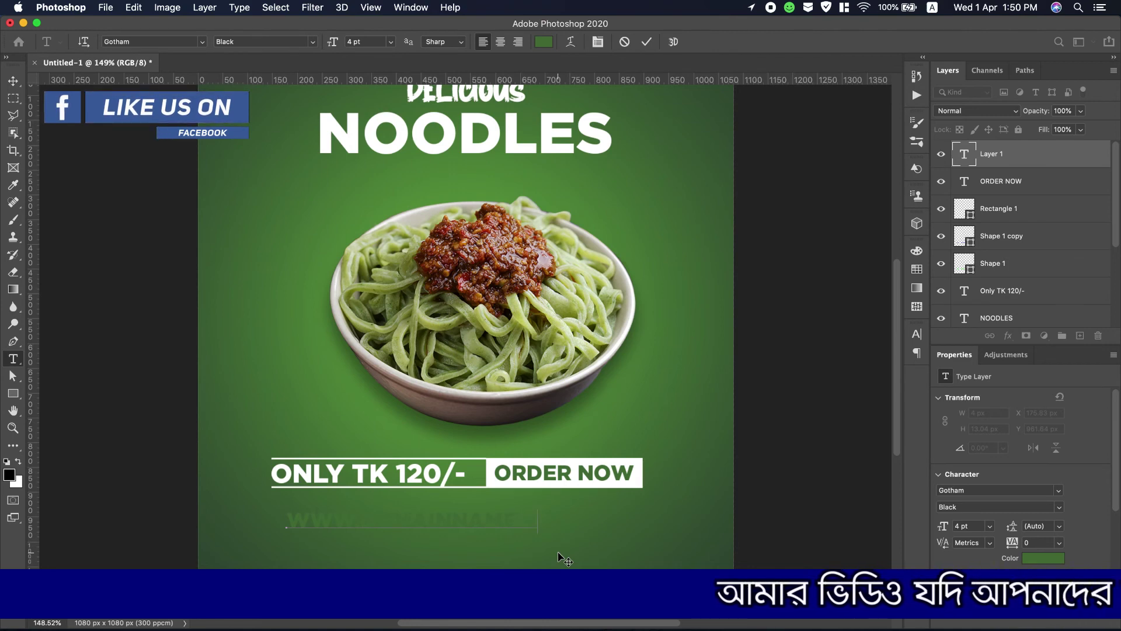
text(COM)
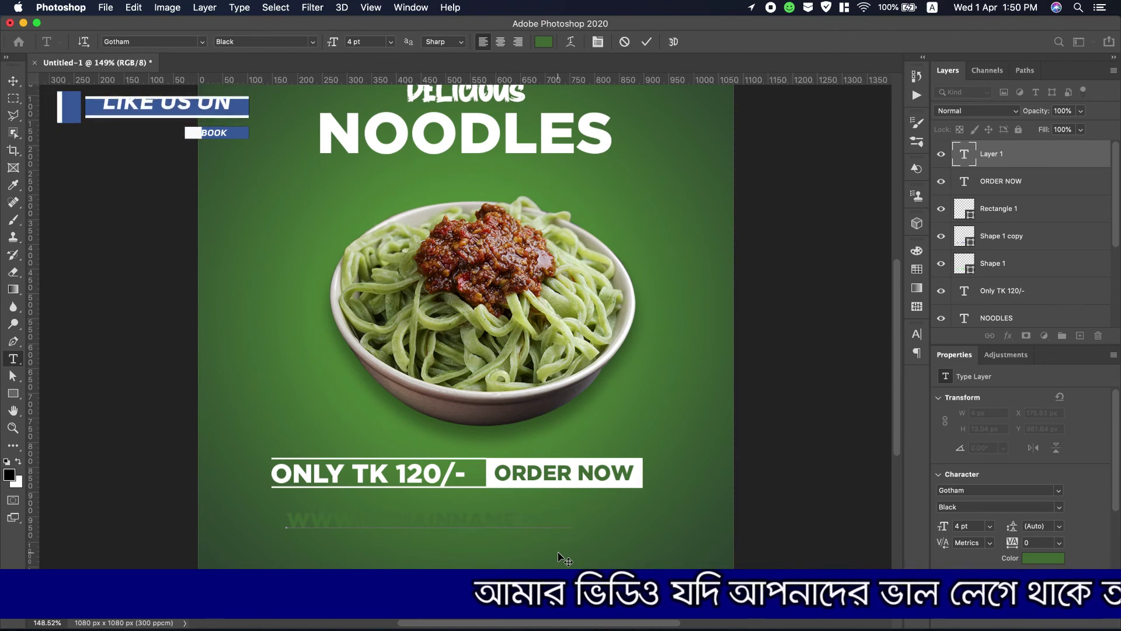
Recolour the whole website address text white (#ffffff).
key(super+a)
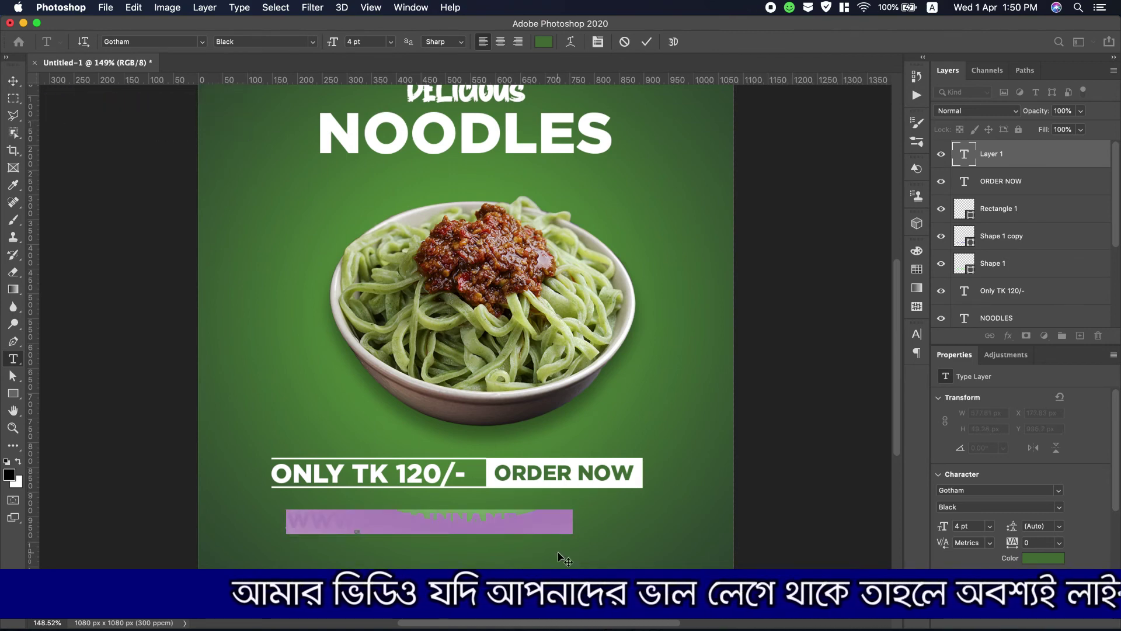
click(545, 44)
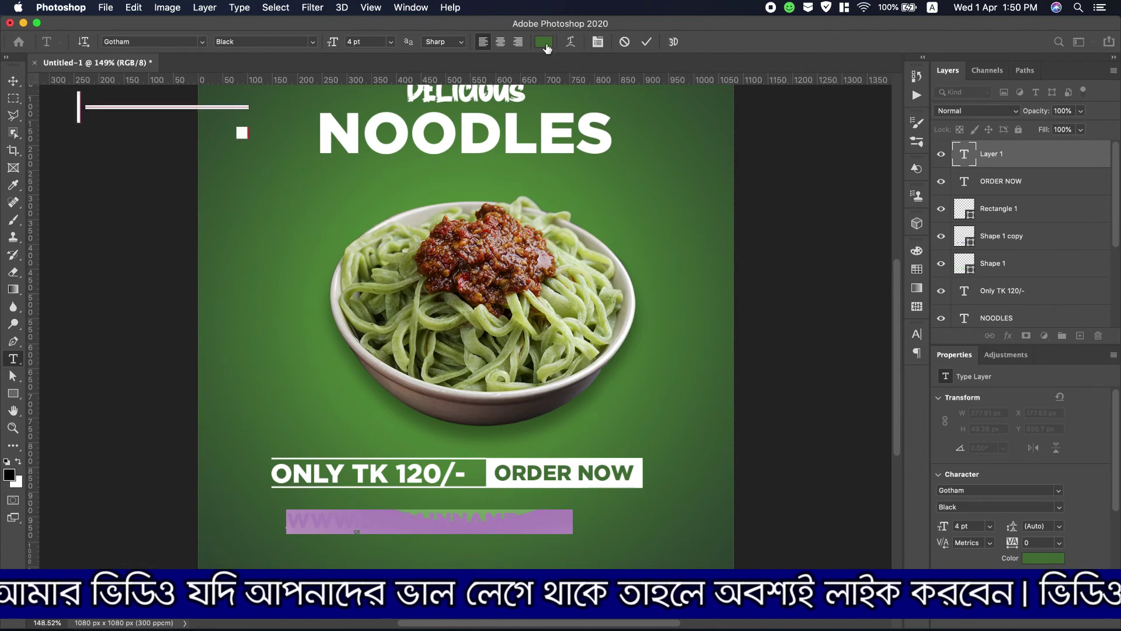
click(757, 257)
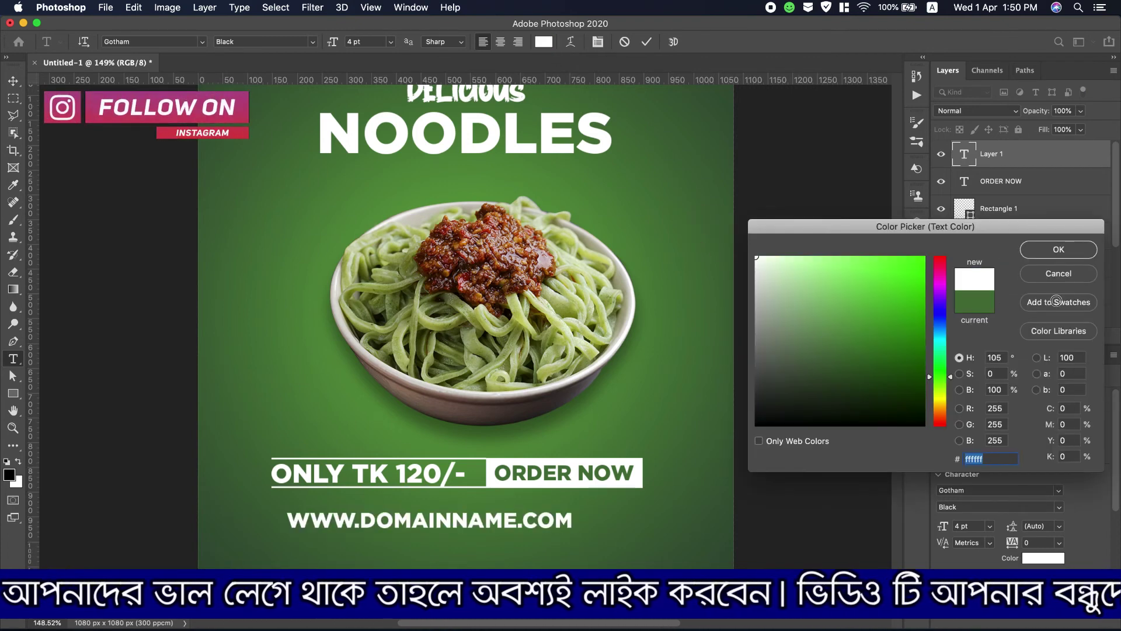
click(1058, 249)
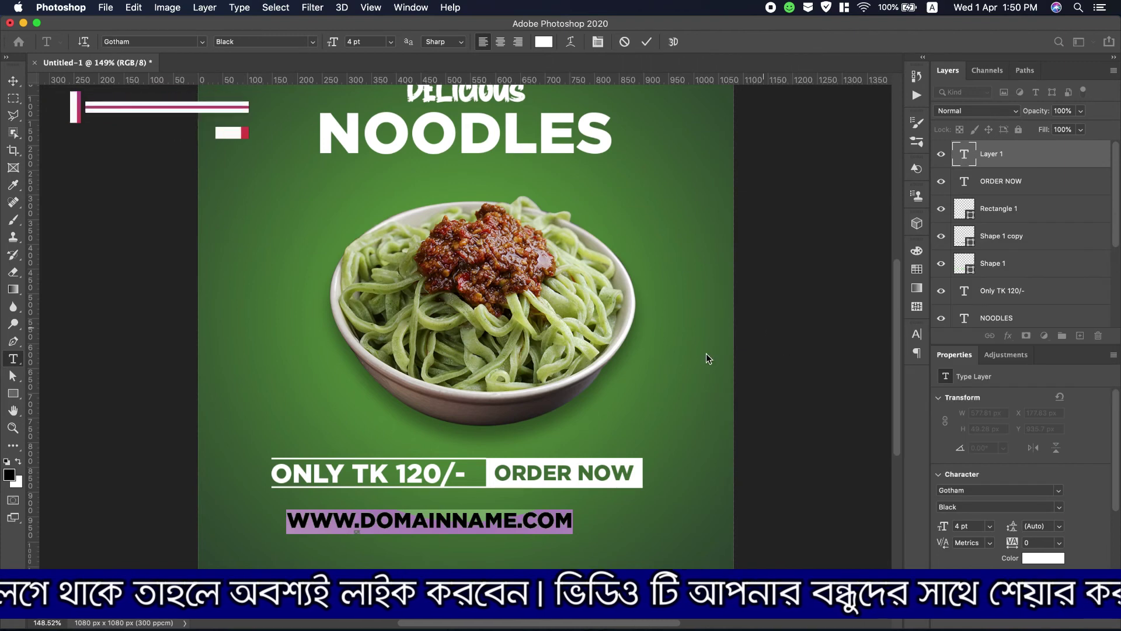
click(313, 41)
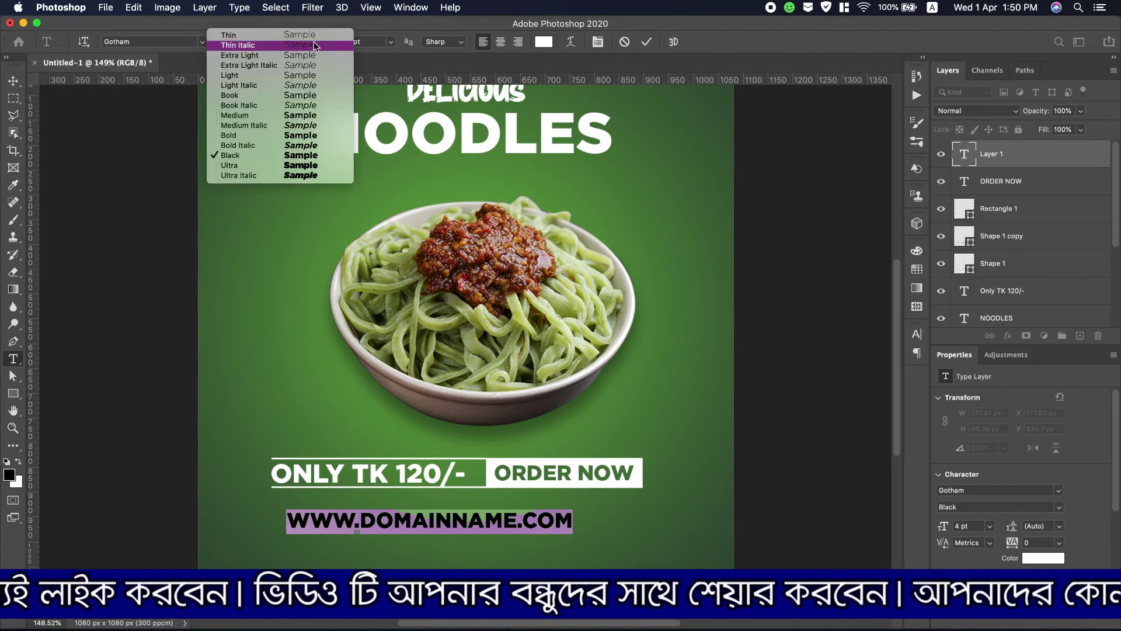
click(298, 136)
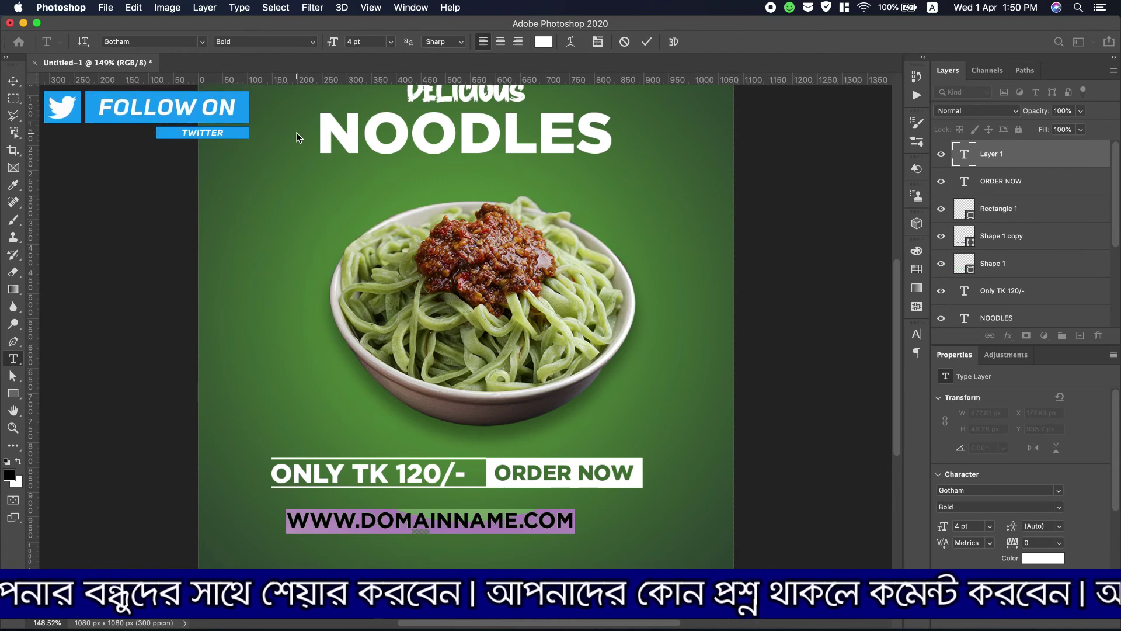
click(917, 335)
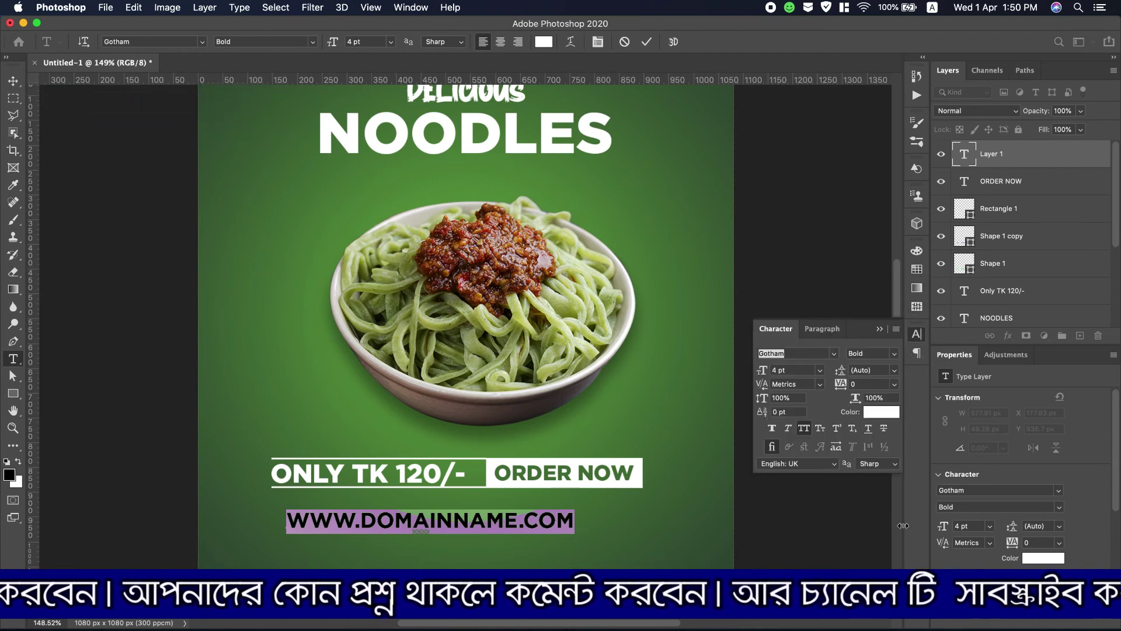
click(805, 430)
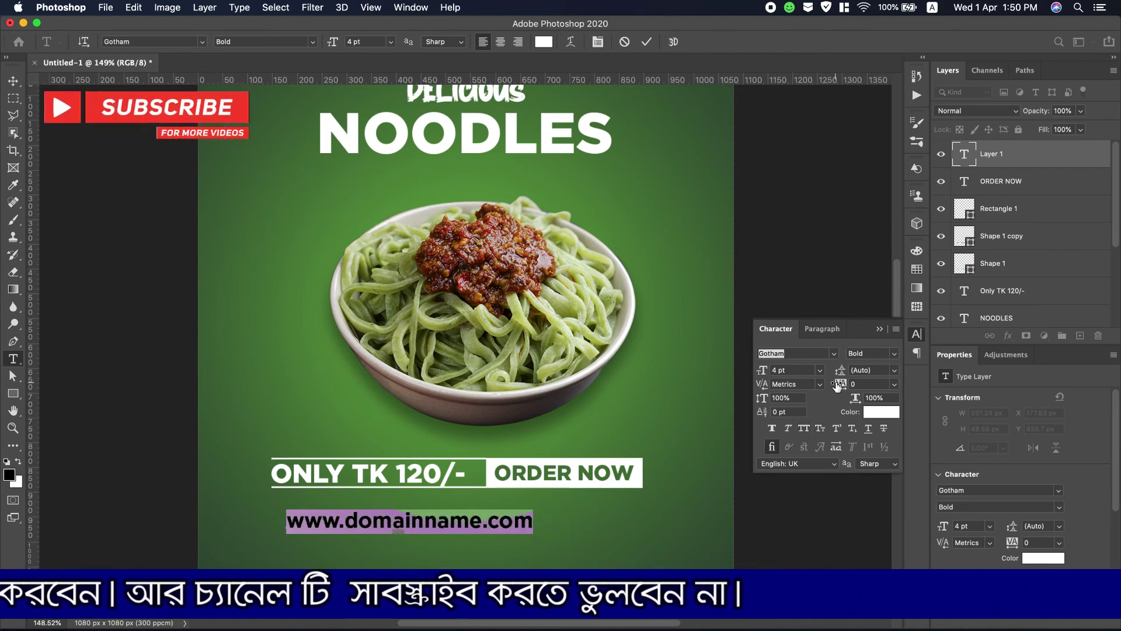
Widen the website text's tracking to 340 and move the text to start flush with the left end of the price line.
drag(840, 386, 850, 386)
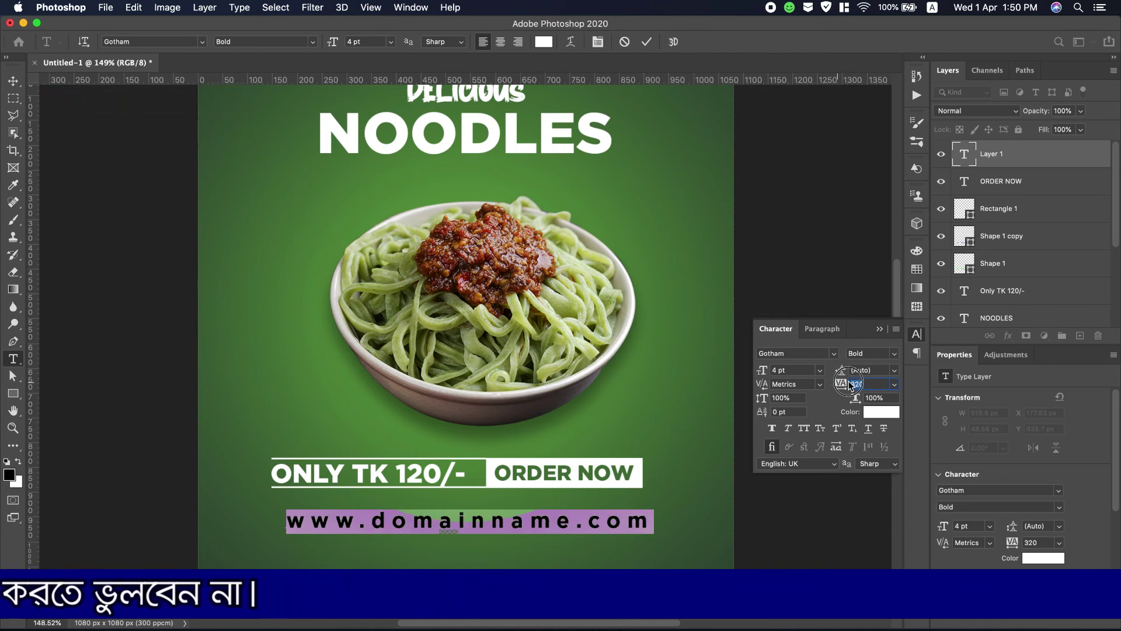
drag(849, 386, 851, 386)
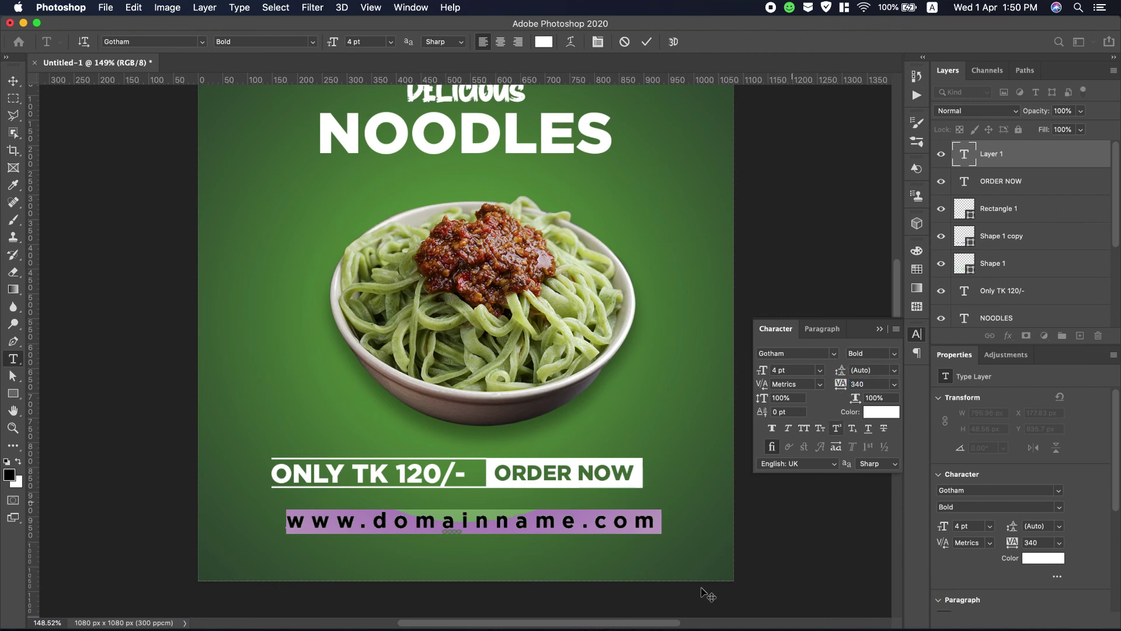
drag(544, 549, 530, 545)
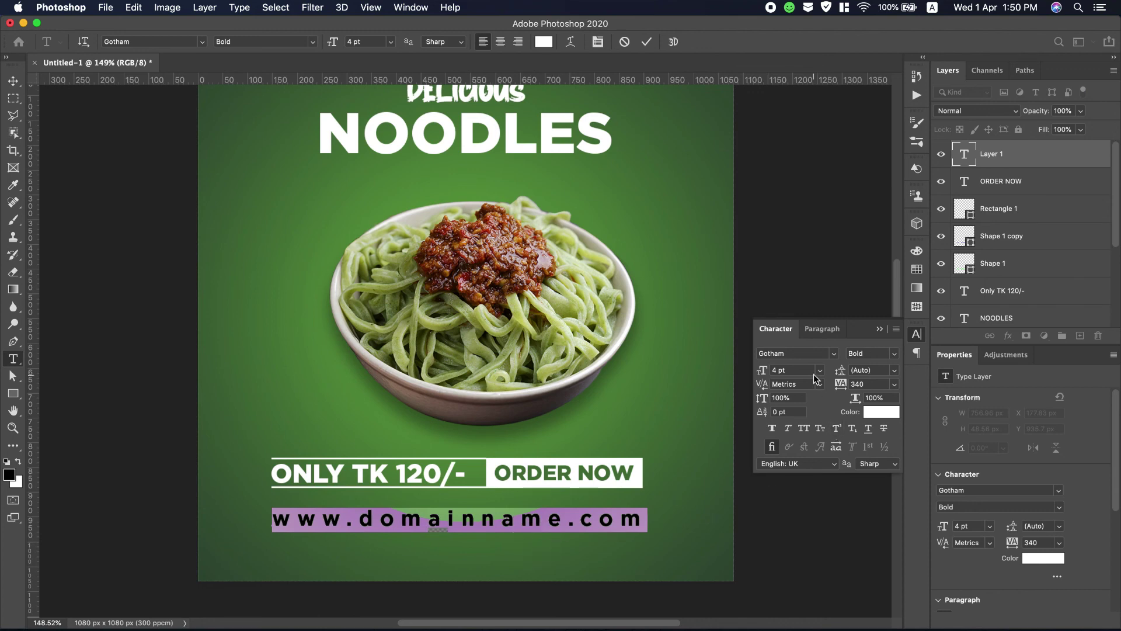
Change the website text's font weight to Book, centre it by eye under the price and ORDER NOW row, and commit the text.
click(883, 356)
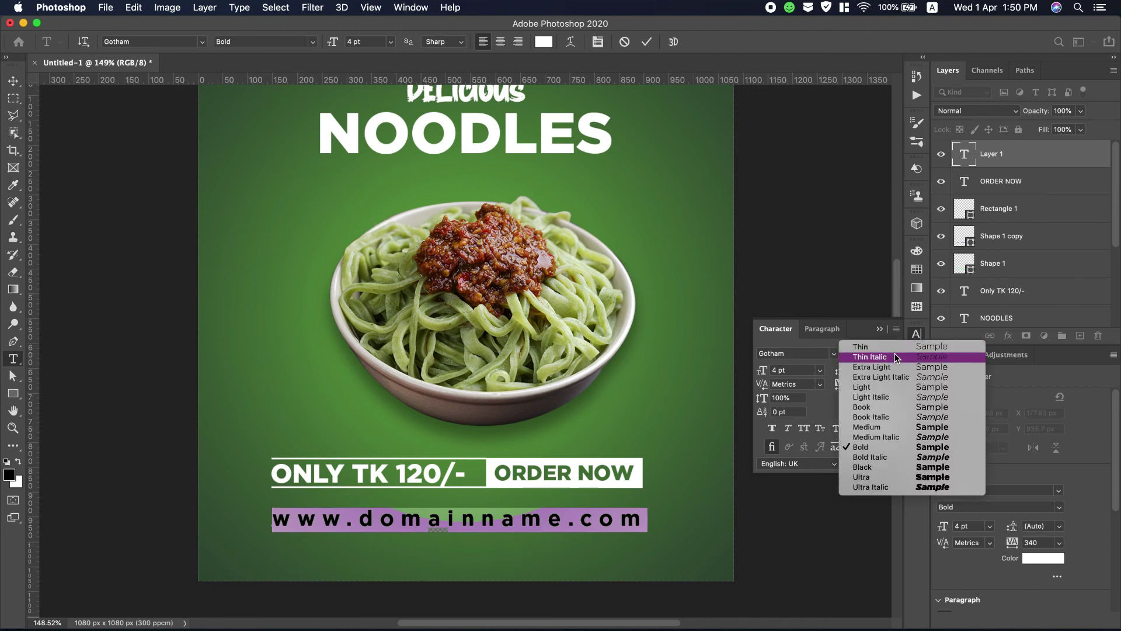
click(870, 412)
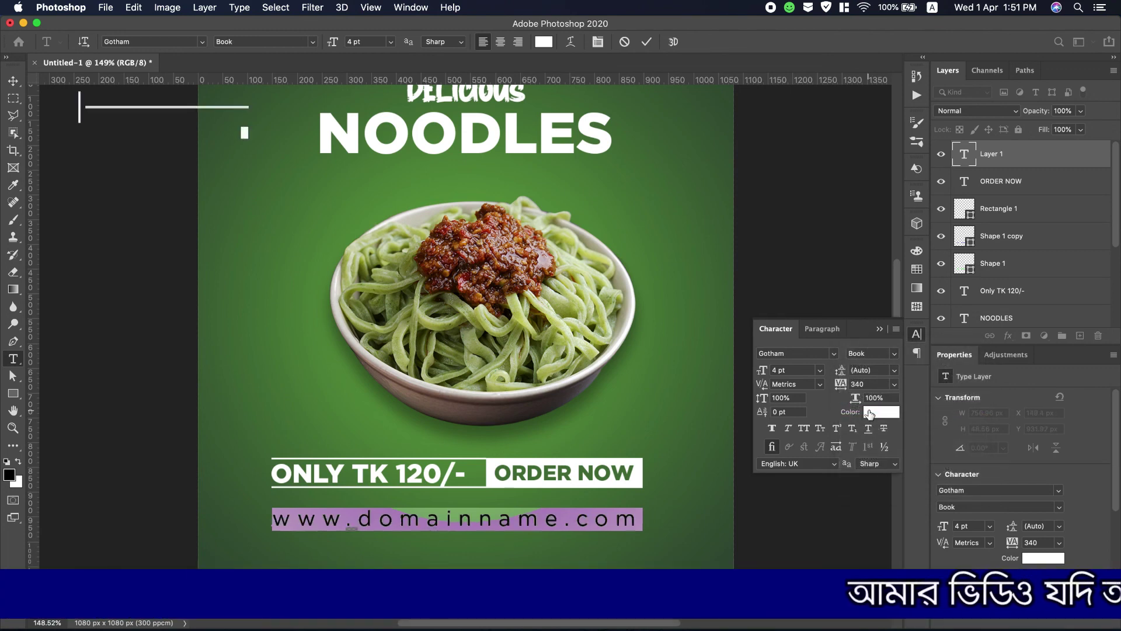
click(534, 519)
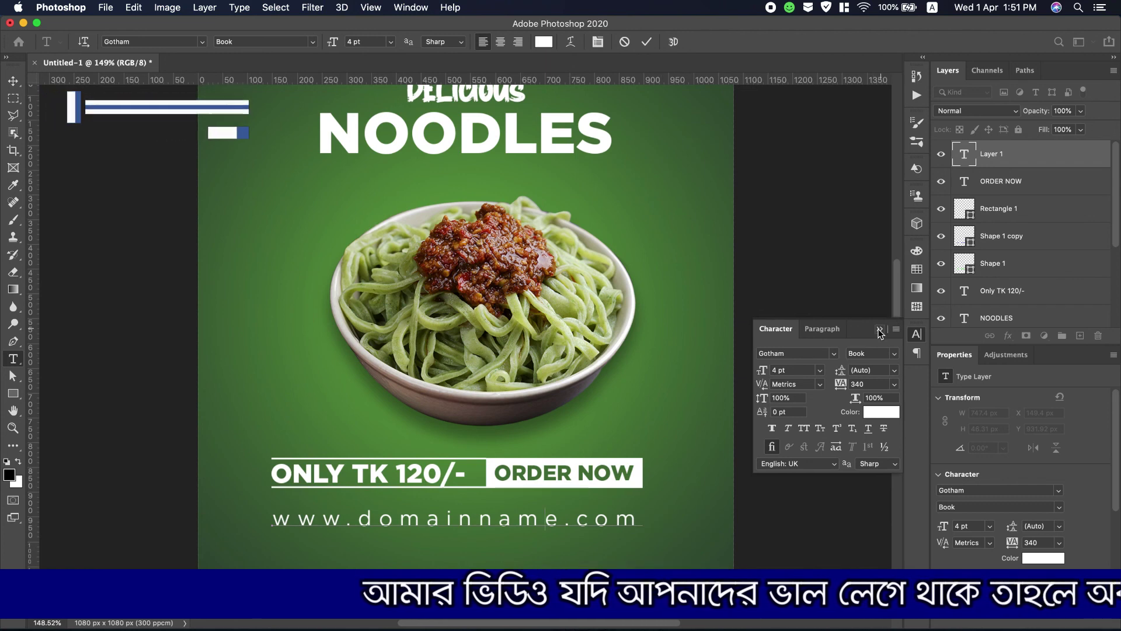
click(420, 467)
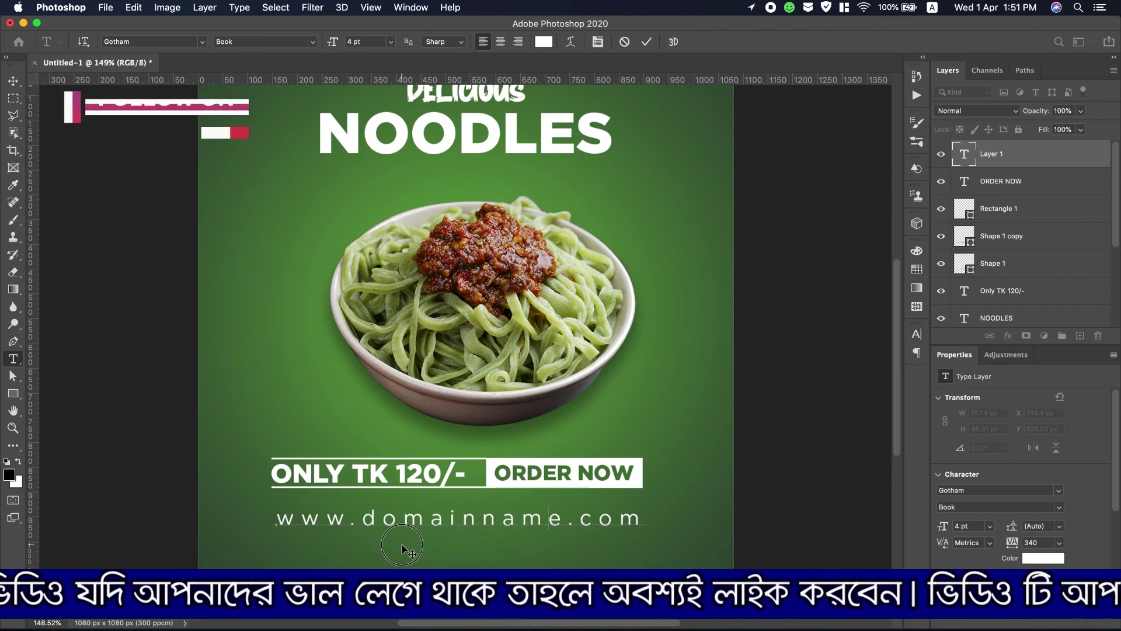
click(13, 427)
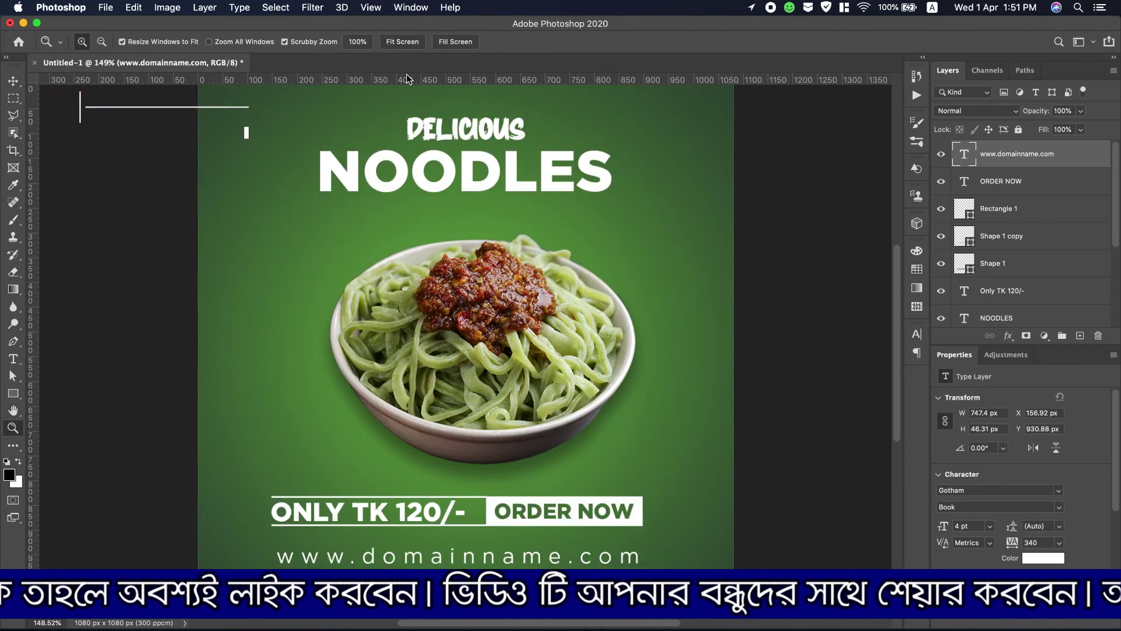
scroll(414, 134, up, 3)
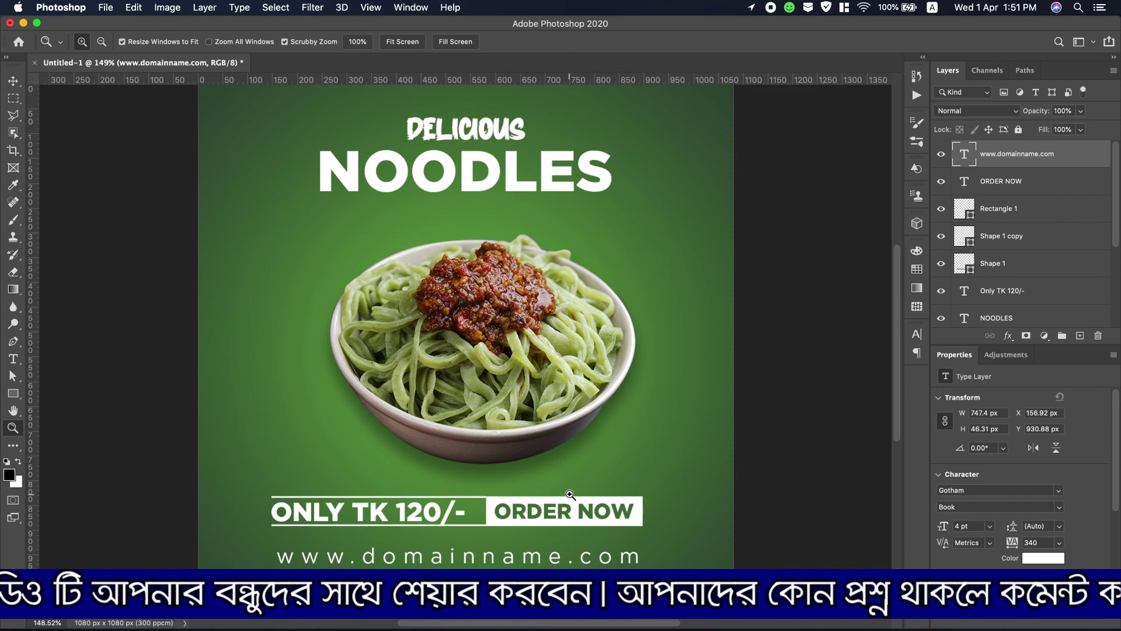
Save a JPEG copy of the design to the Desktop as Untitled-2.jpg.
click(104, 8)
click(161, 159)
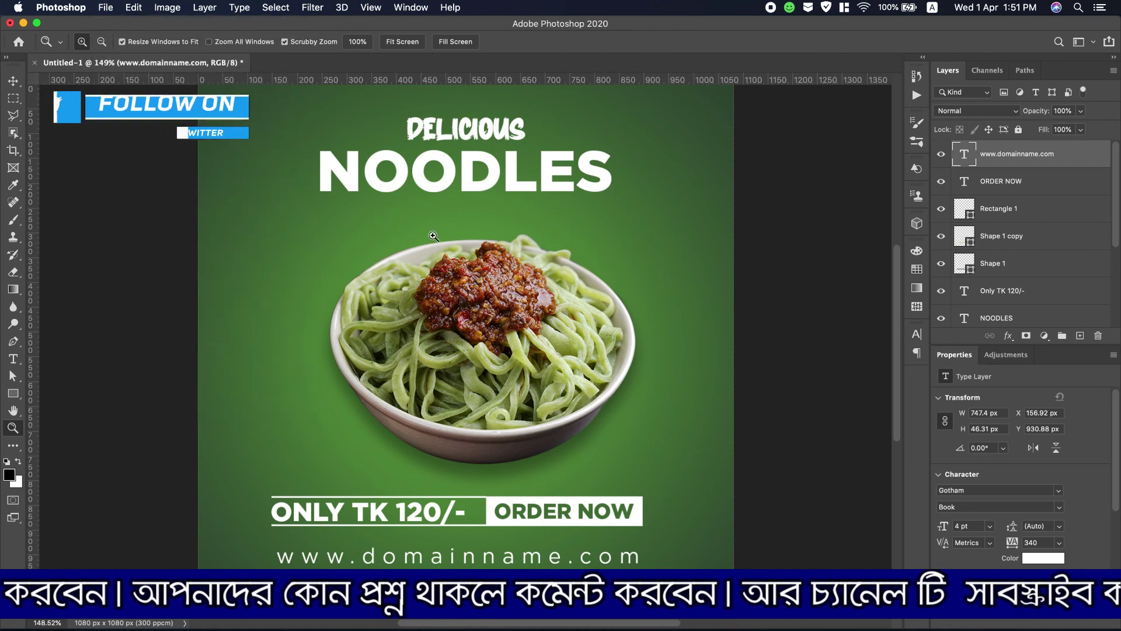
click(601, 215)
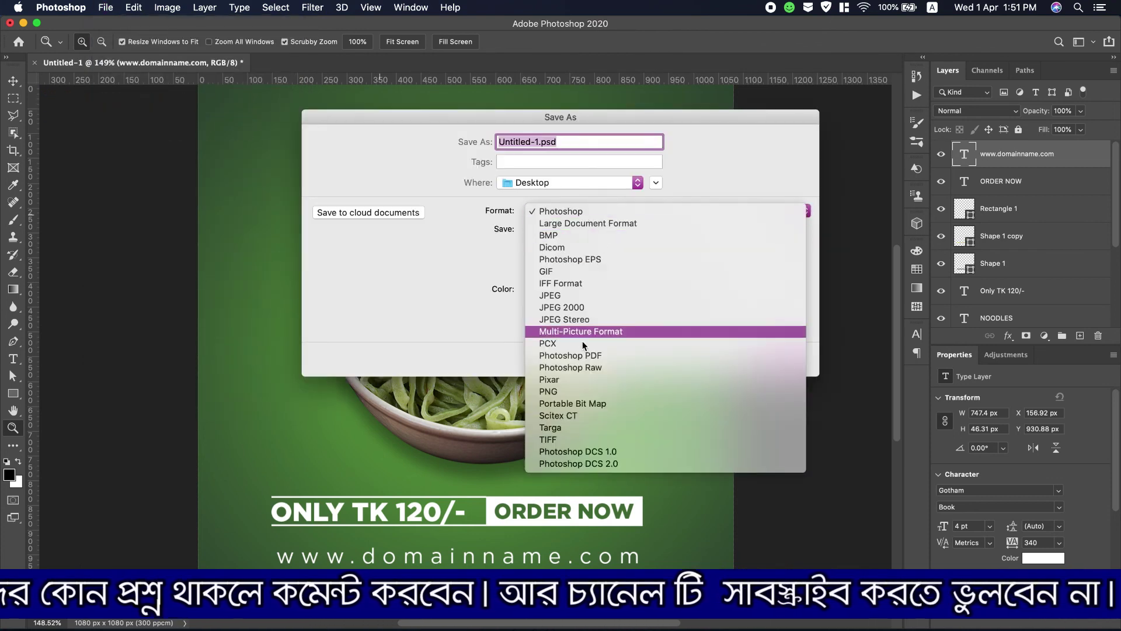
click(577, 297)
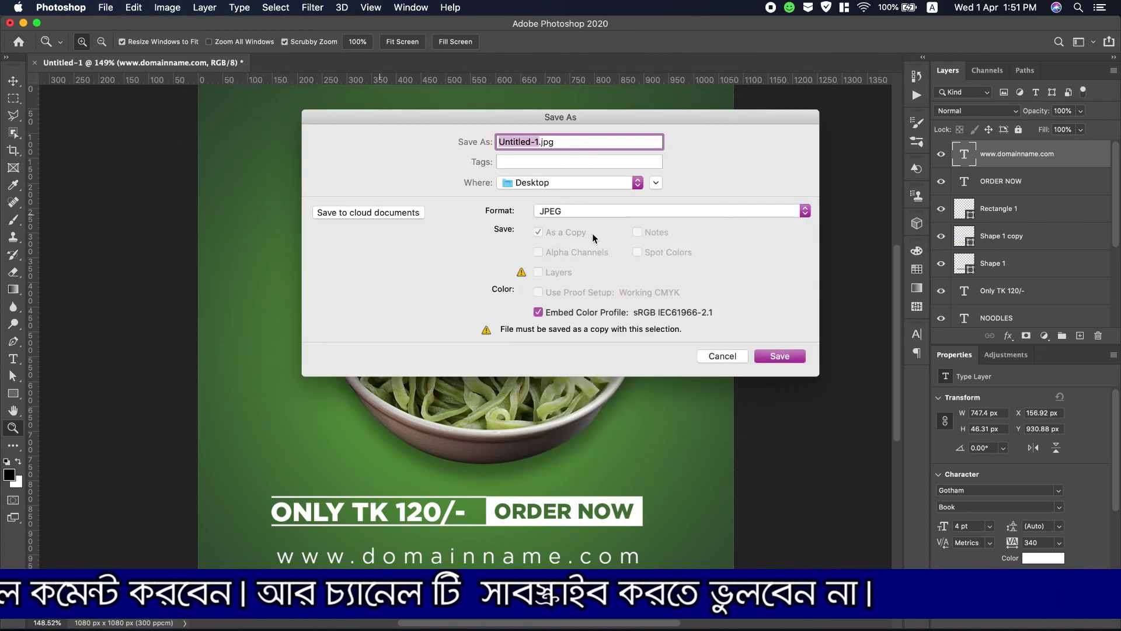
key(Right)
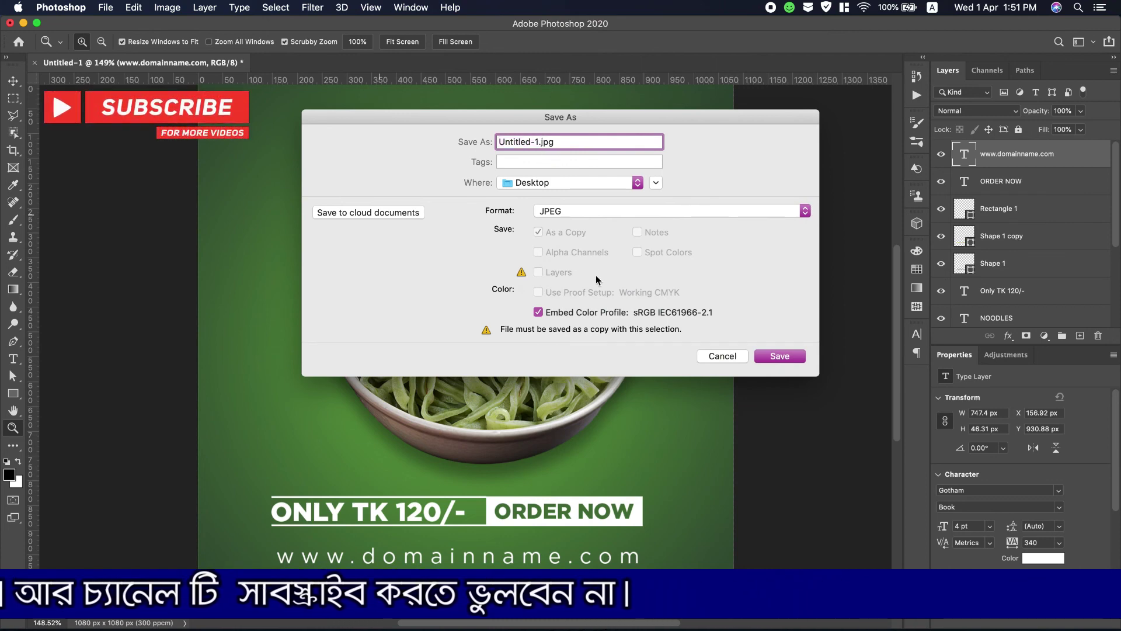
text(2)
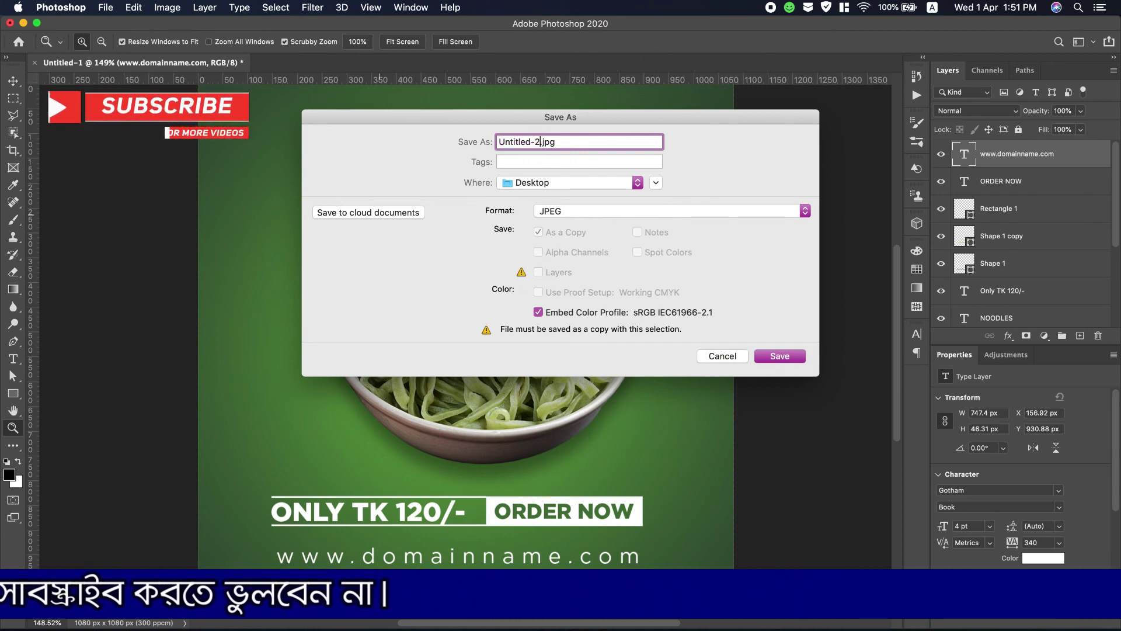
click(780, 356)
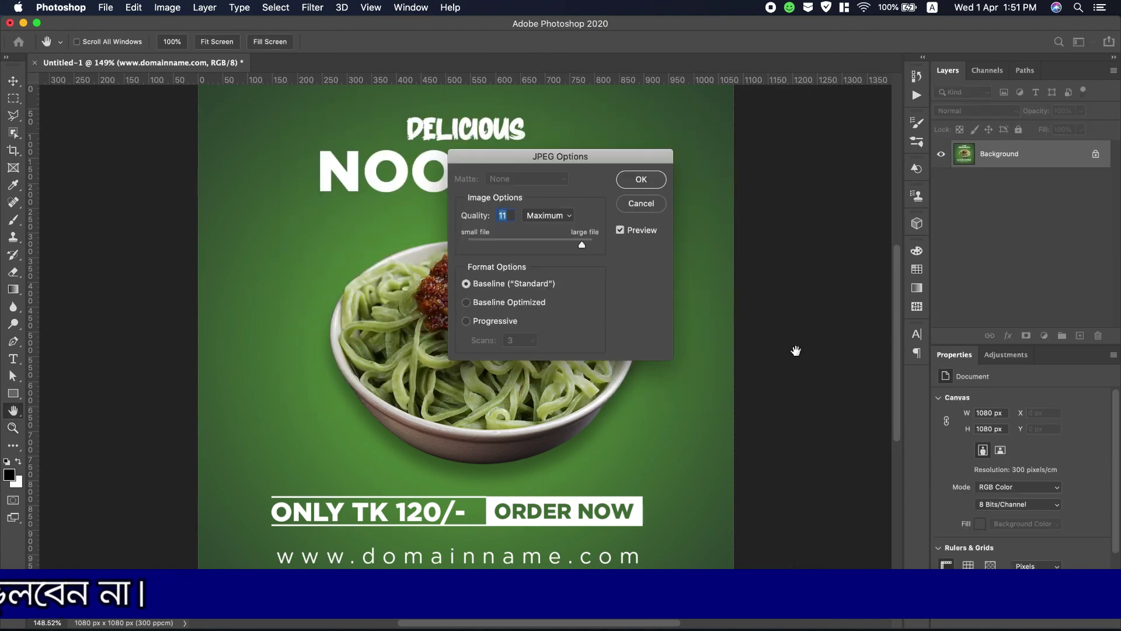